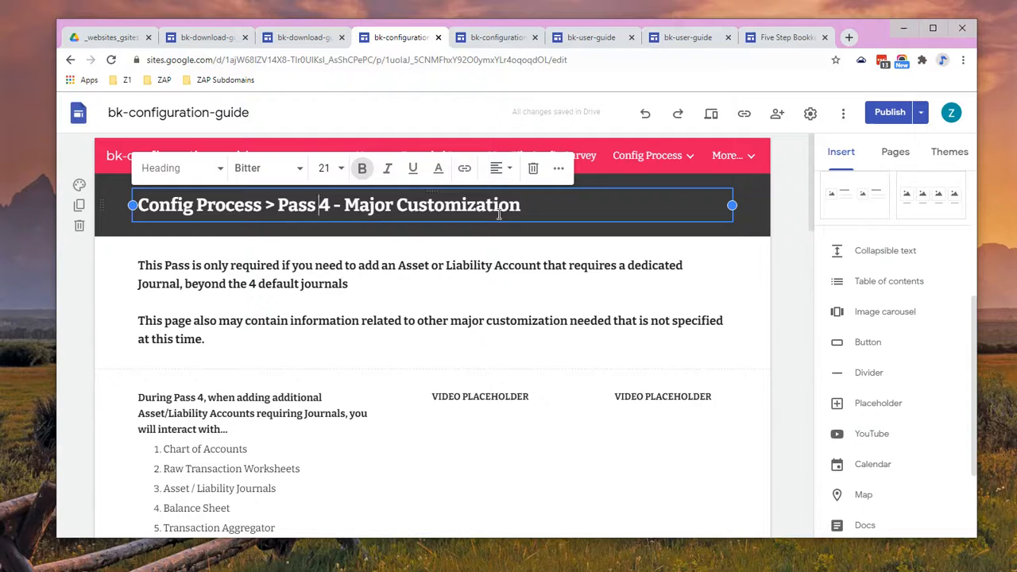
- Read the Pass 4 - Major Customization introduction and its list of affected items in the configuration guide
{"action": "left_click", "coordinate": [149, 268]}
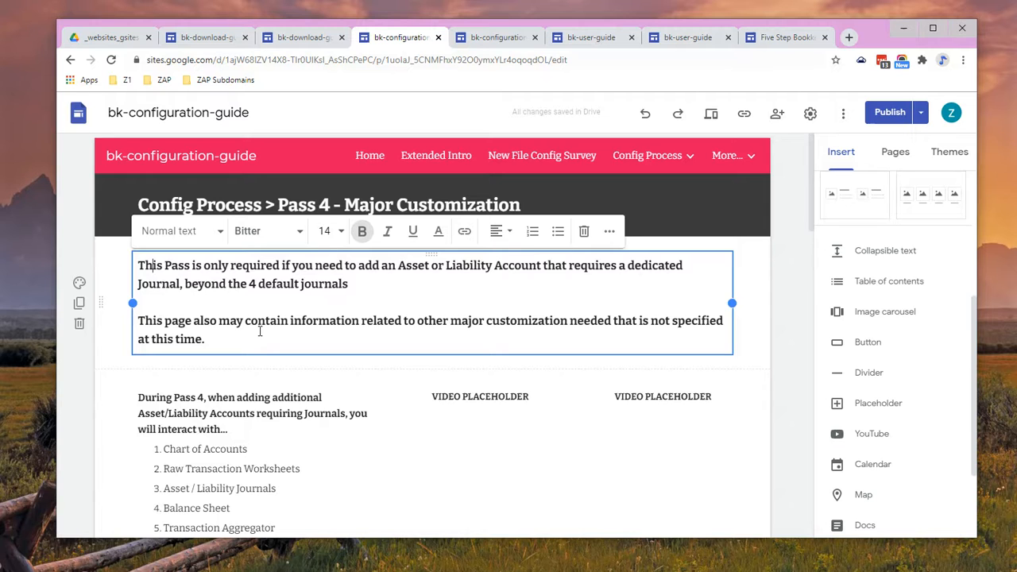
{"action": "scroll", "coordinate": [259, 332], "scroll_direction": "down", "scroll_amount": 3}
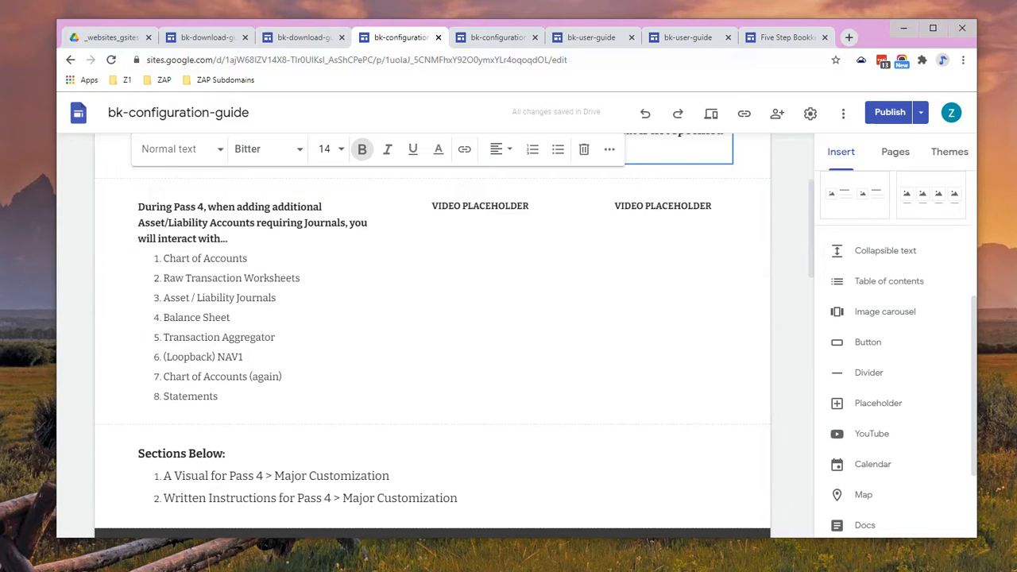
- Switch to the ZAP_b5_BK_PN_demoData spreadsheet and examine the default asset and liability accounts in the Chart of Accounts
{"action": "left_click_drag", "start_coordinate": [1016, 89], "coordinate": [581, 52]}
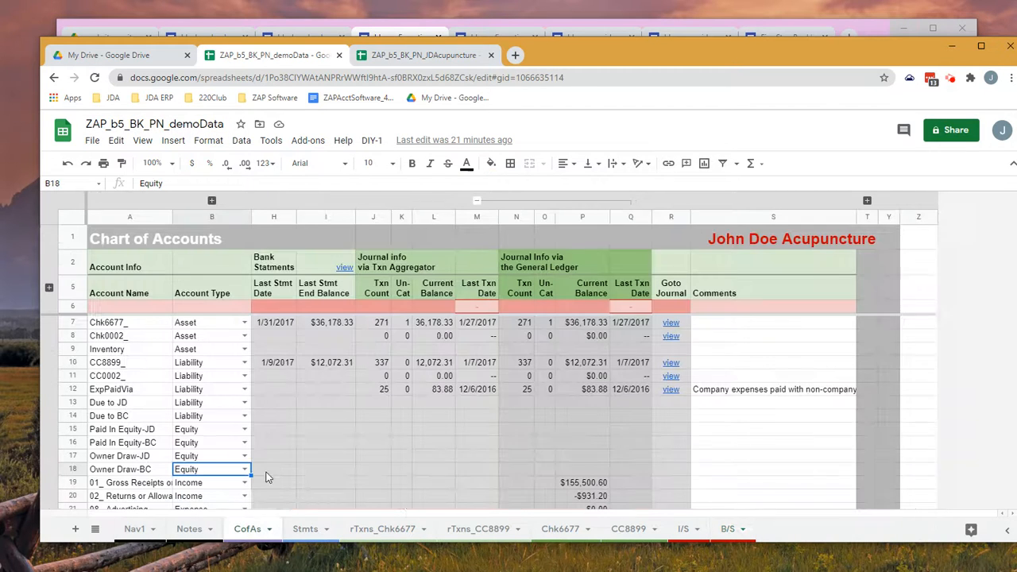
{"action": "left_click", "coordinate": [245, 529]}
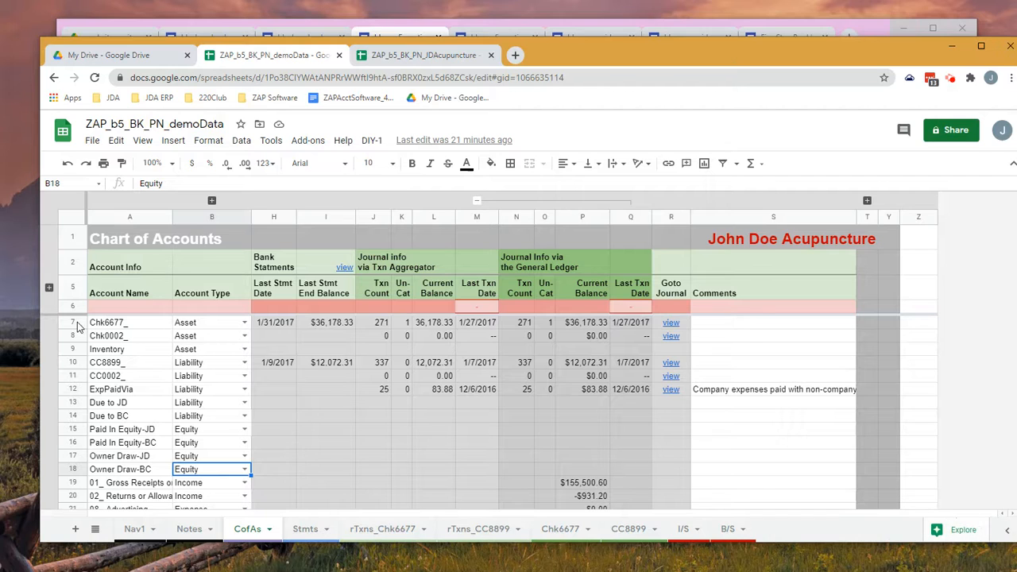
{"action": "left_click", "coordinate": [106, 336]}
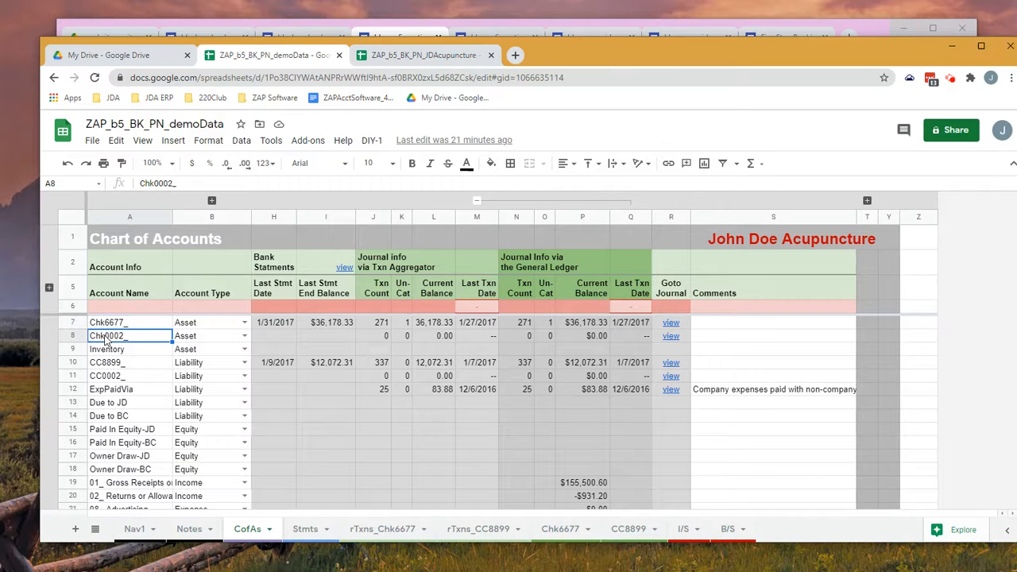
{"action": "left_click", "coordinate": [111, 363]}
{"action": "left_click", "coordinate": [111, 381]}
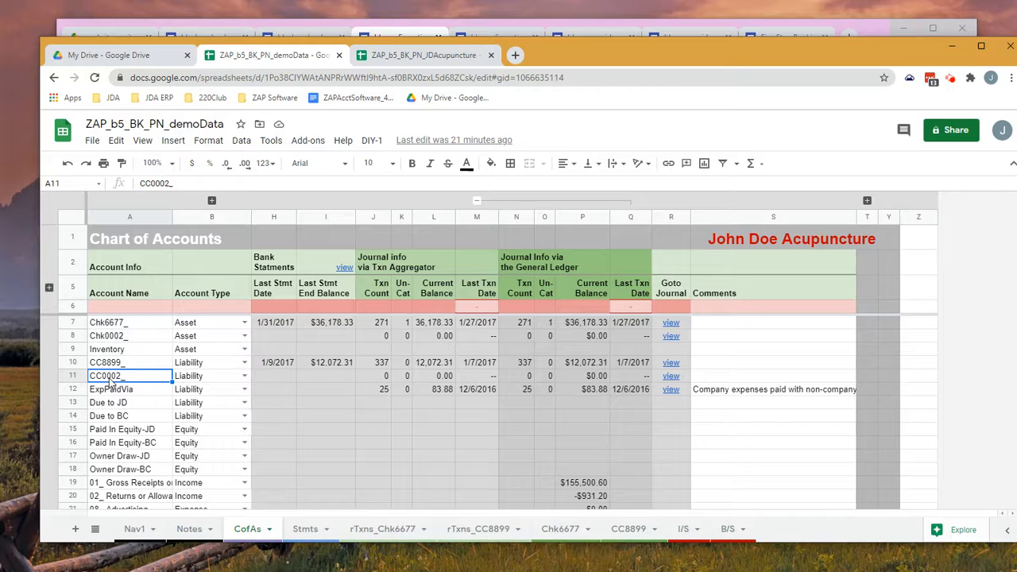
{"action": "left_click", "coordinate": [73, 336]}
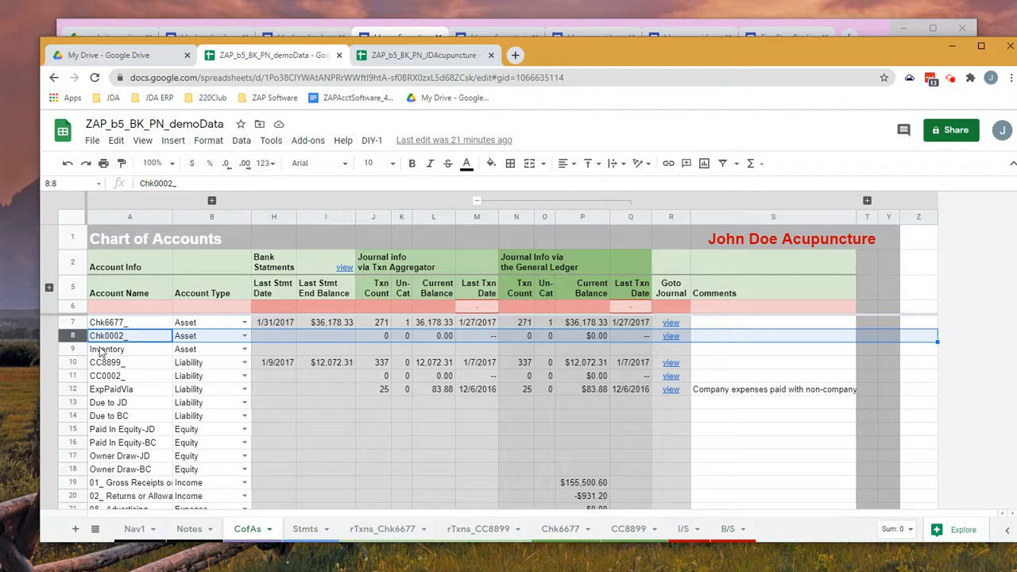
{"action": "left_click", "coordinate": [74, 349]}
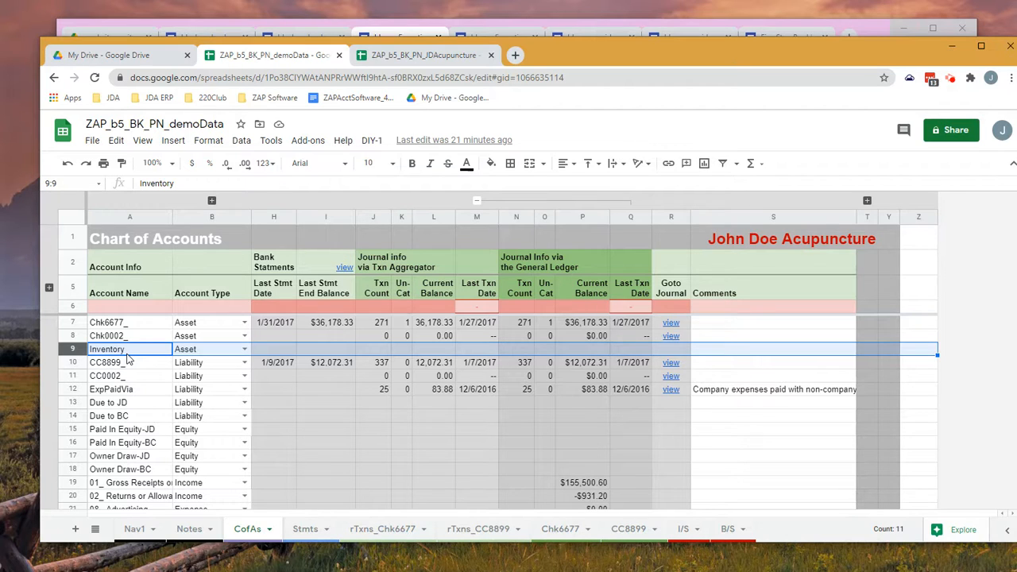
{"action": "left_click", "coordinate": [76, 335]}
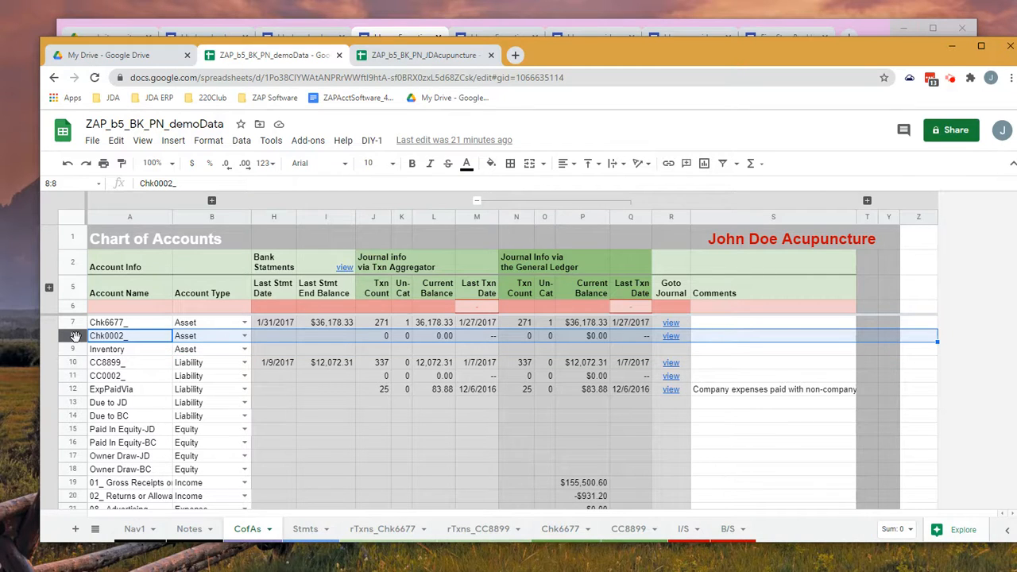
{"action": "right_click", "coordinate": [75, 335]}
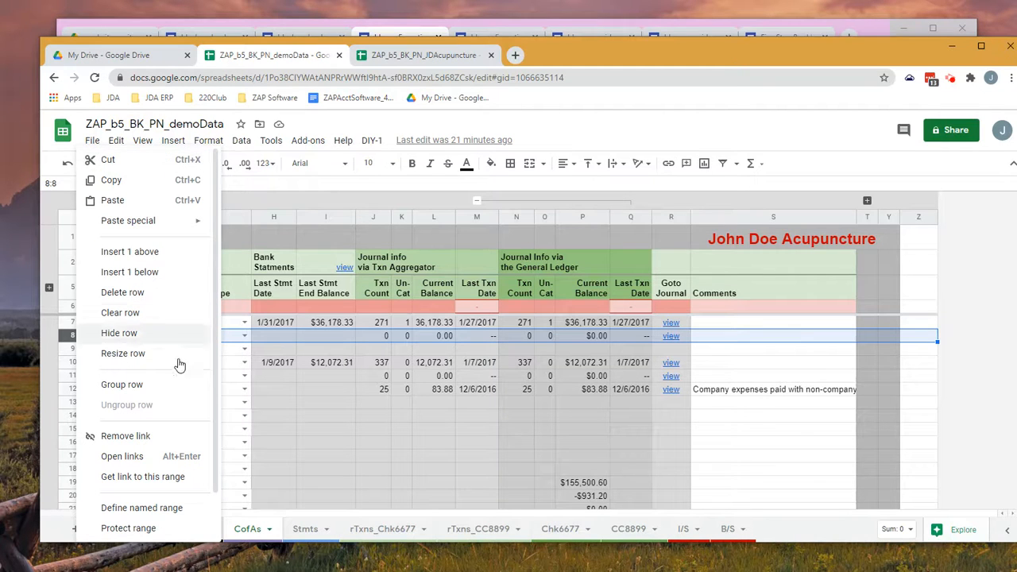
- Look through the Chk6677 raw transactions, the Statements sheet and the Chk6677 journal
{"action": "left_click", "coordinate": [399, 530]}
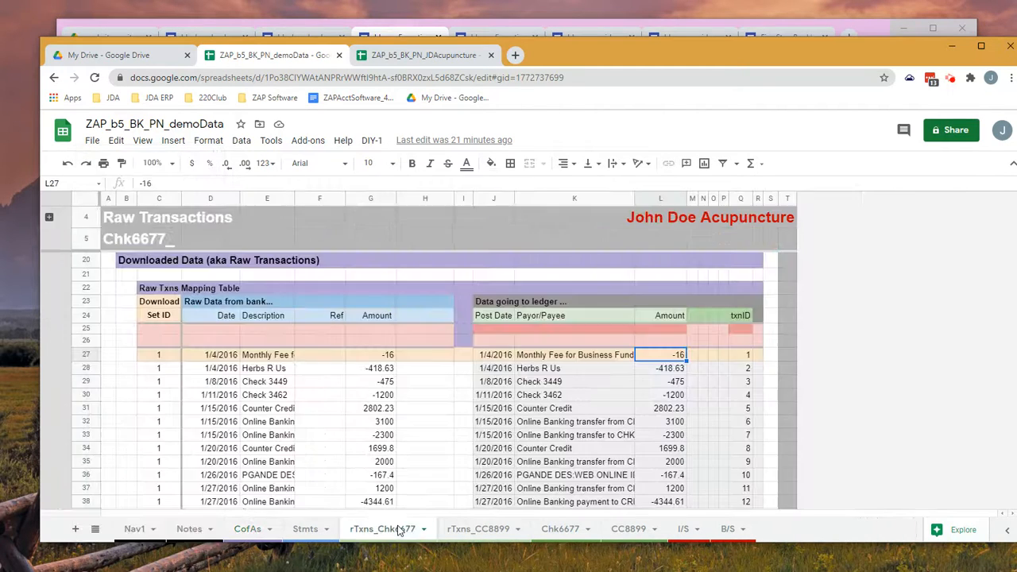
{"action": "left_click", "coordinate": [309, 533]}
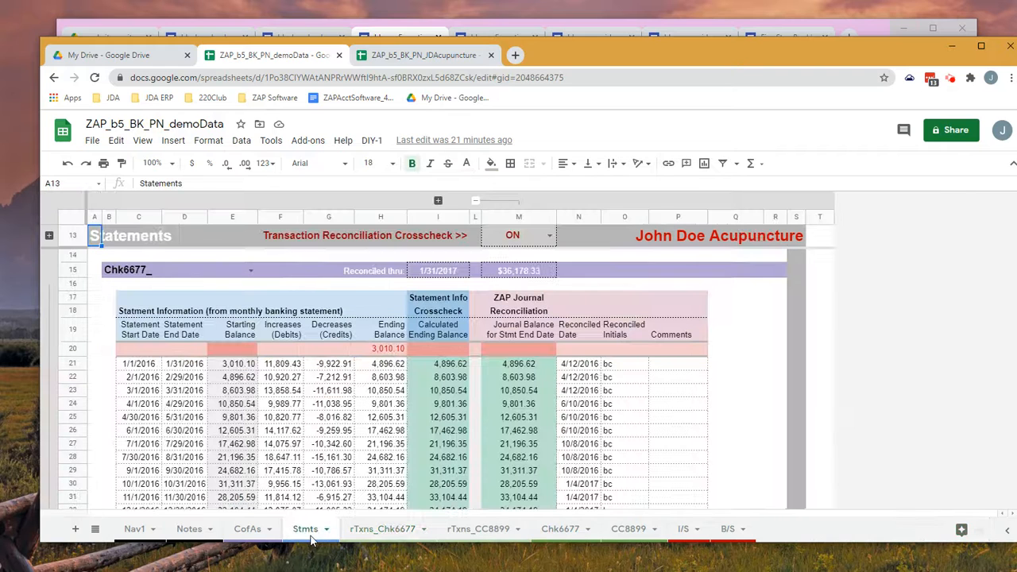
{"action": "left_click", "coordinate": [379, 538]}
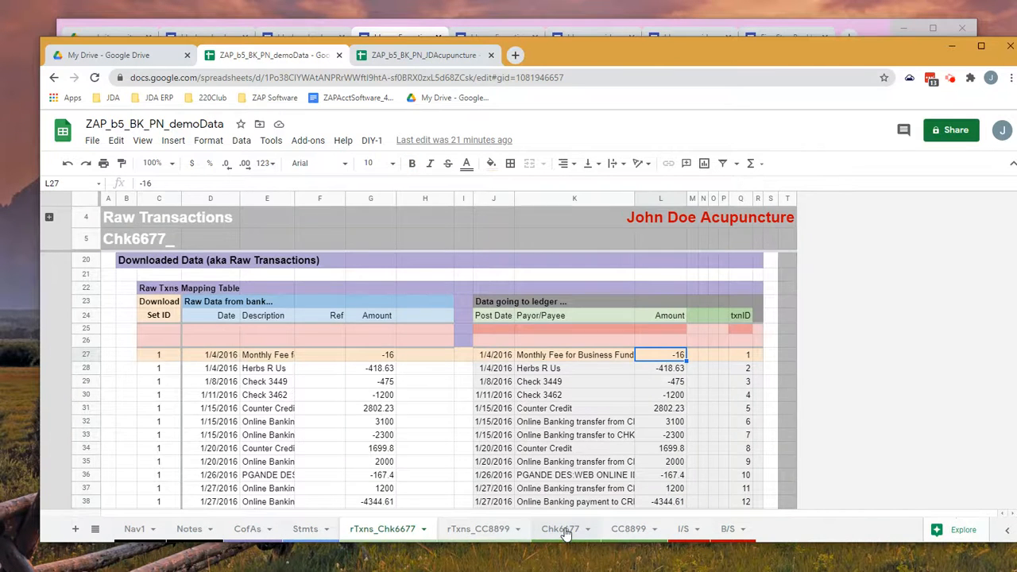
{"action": "left_click", "coordinate": [562, 533]}
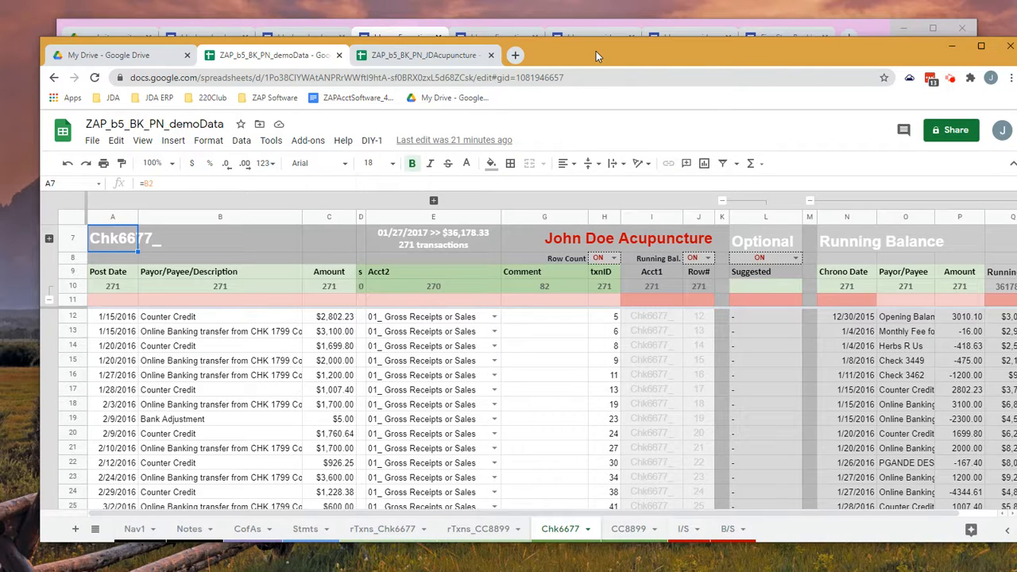
- Return to the configuration guide and read the numbered list of sheets involved when adding accounts during Pass 4
{"action": "left_click_drag", "start_coordinate": [593, 51], "coordinate": [1016, 38]}
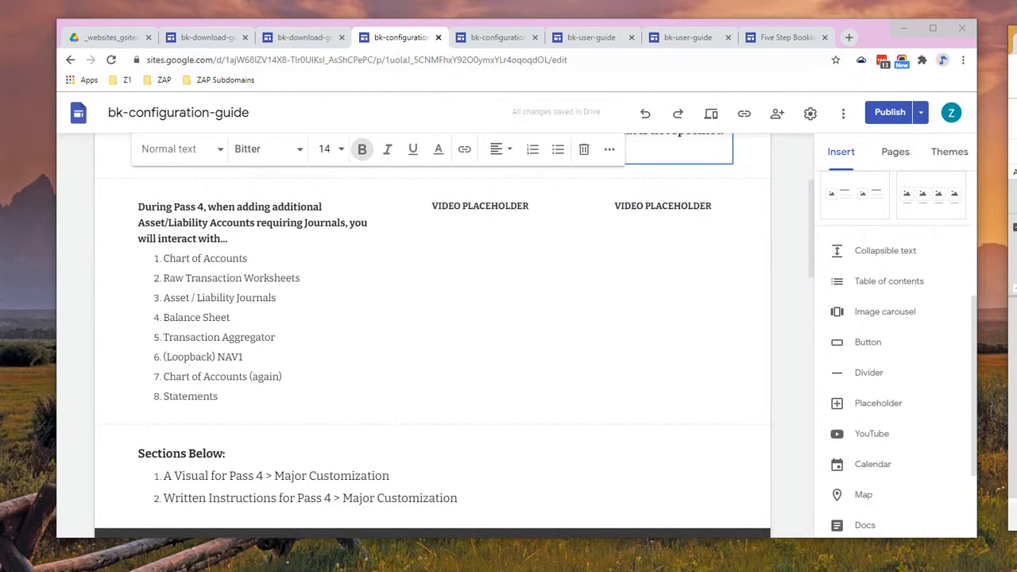
{"action": "scroll", "coordinate": [292, 296], "scroll_direction": "up", "scroll_amount": 1}
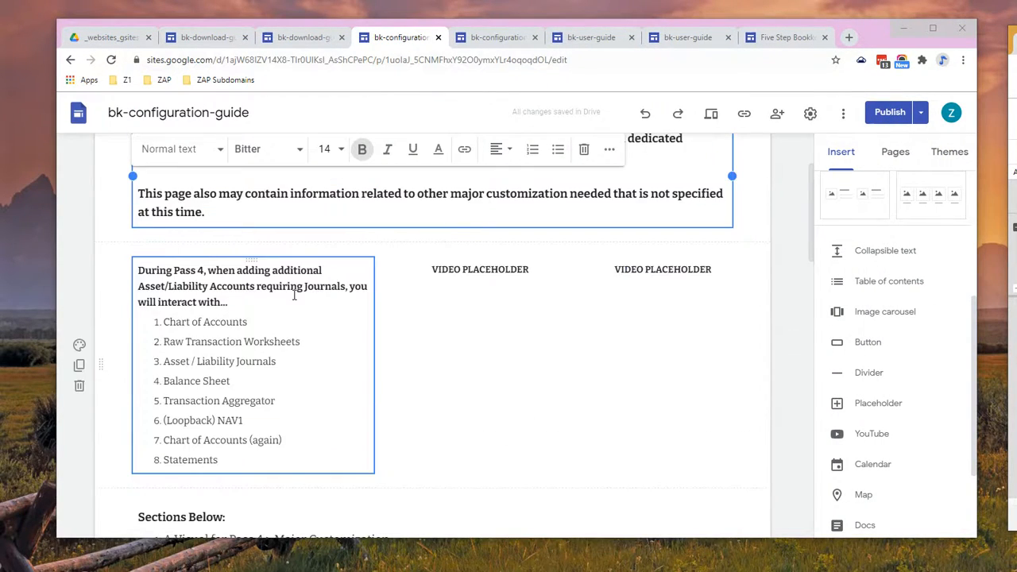
{"action": "scroll", "coordinate": [294, 295], "scroll_direction": "up", "scroll_amount": 2}
{"action": "scroll", "coordinate": [238, 318], "scroll_direction": "down", "scroll_amount": 1}
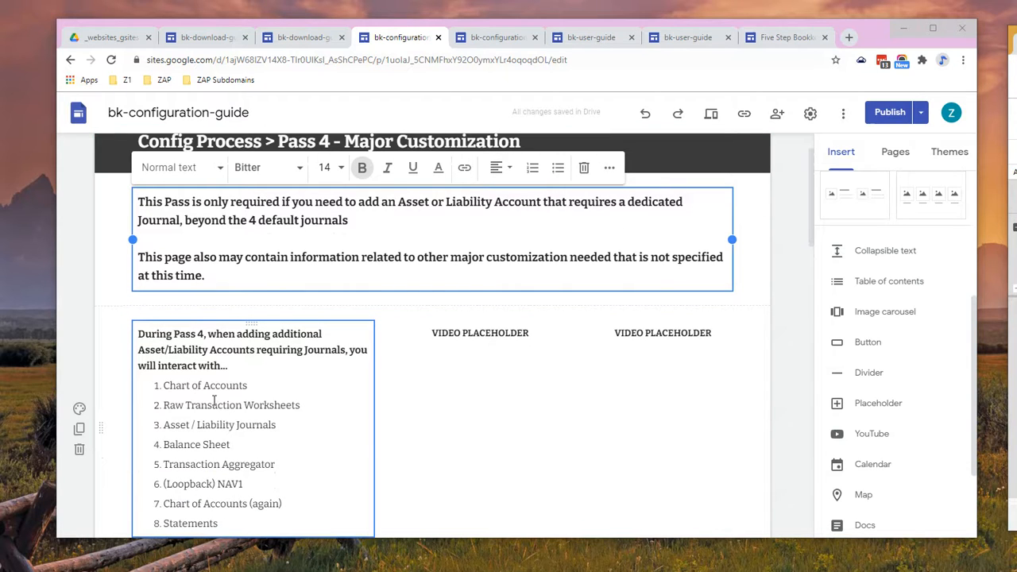
{"action": "left_click", "coordinate": [208, 389]}
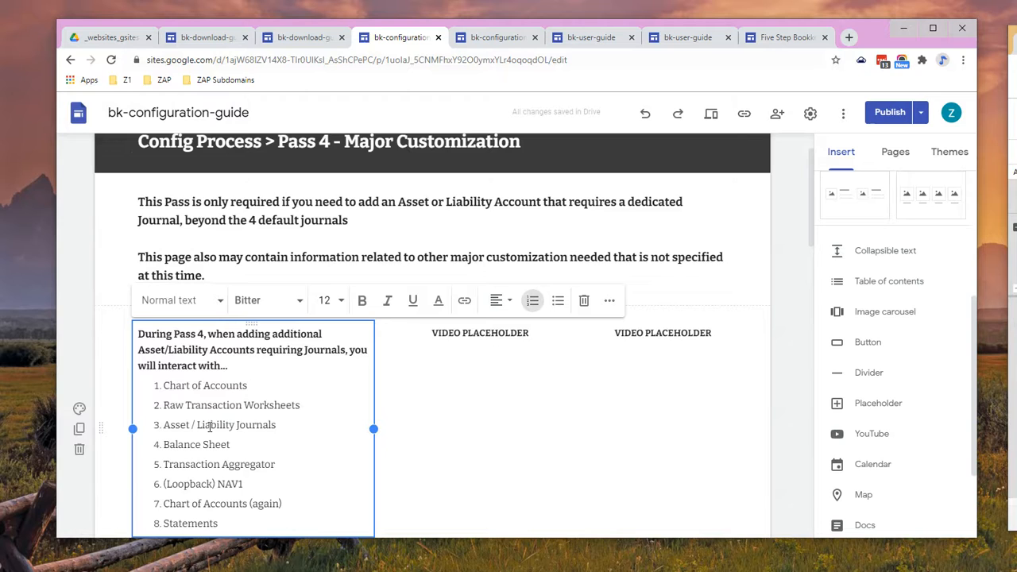
{"action": "scroll", "coordinate": [210, 427], "scroll_direction": "down", "scroll_amount": 1}
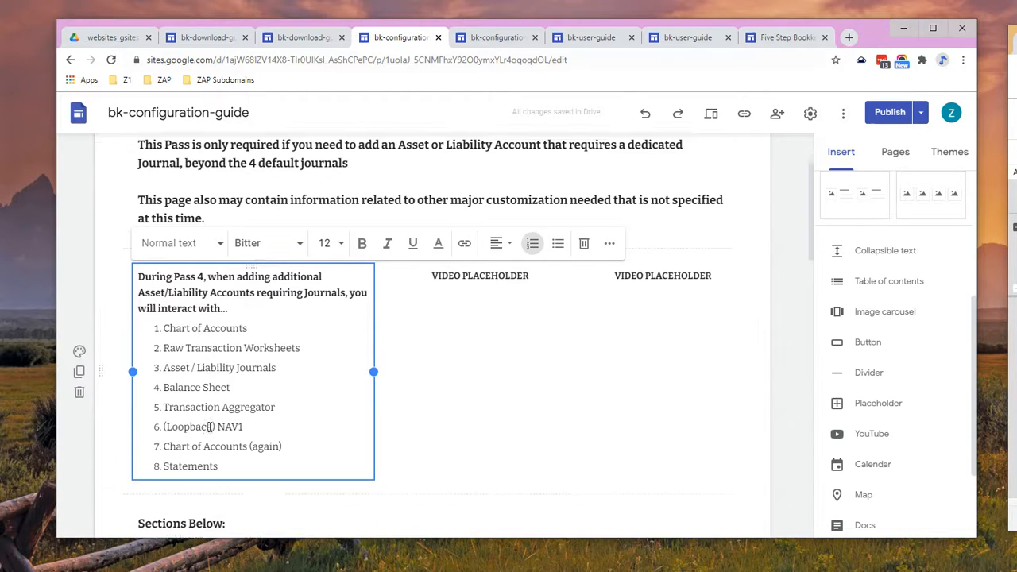
{"action": "left_click", "coordinate": [203, 382]}
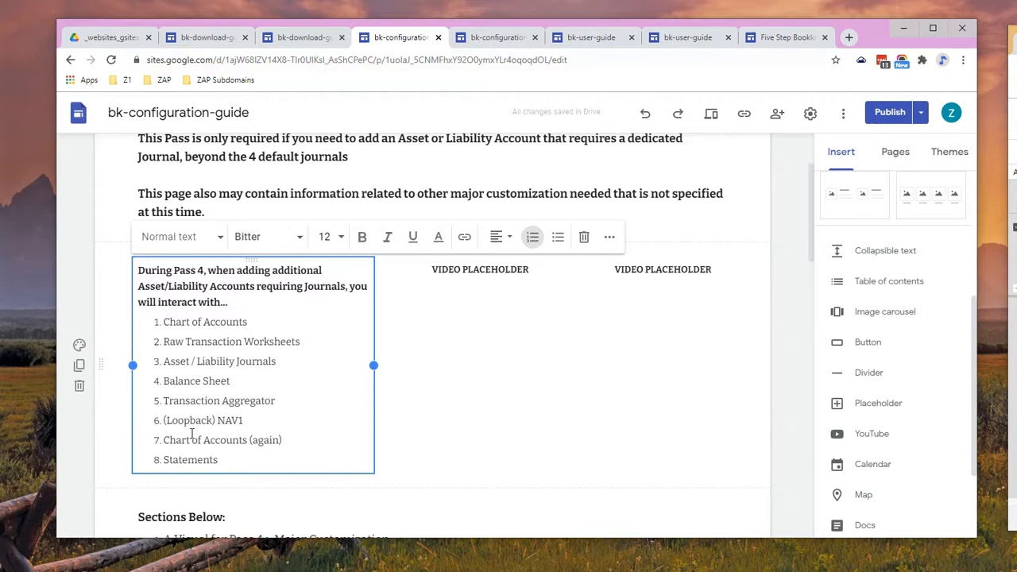
{"action": "scroll", "coordinate": [218, 459], "scroll_direction": "up", "scroll_amount": 1}
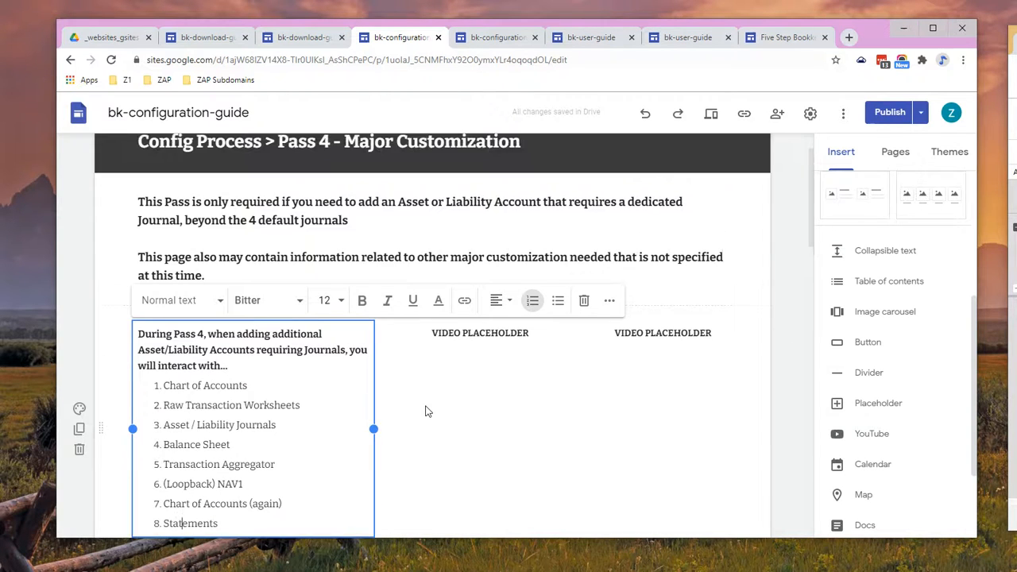
{"action": "scroll", "coordinate": [428, 411], "scroll_direction": "down", "scroll_amount": 1}
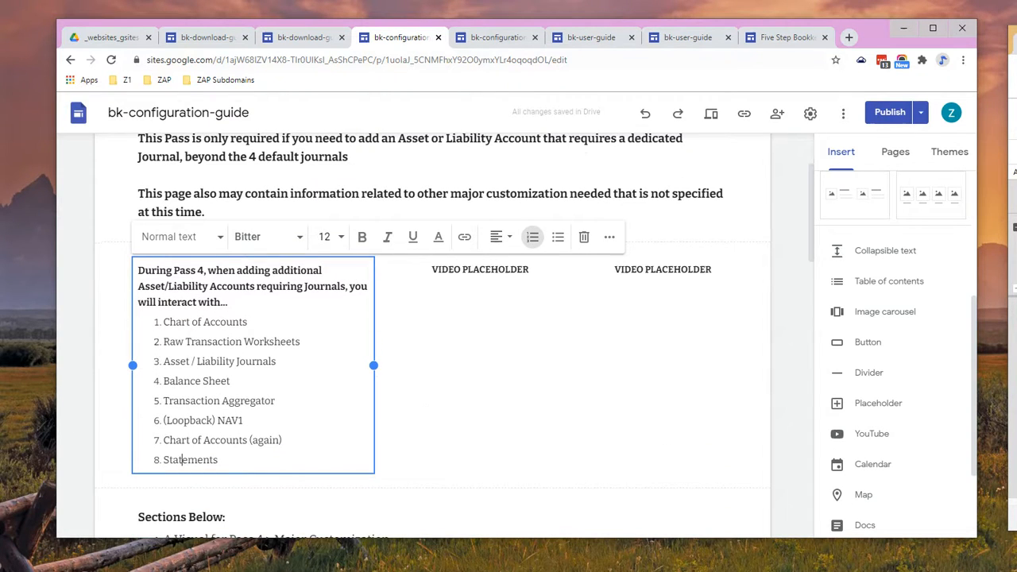
- Switch back to the demoData spreadsheet and insert one row below Chk0002_ in the Chart of Accounts
{"action": "left_click_drag", "start_coordinate": [1016, 38], "coordinate": [621, 40]}
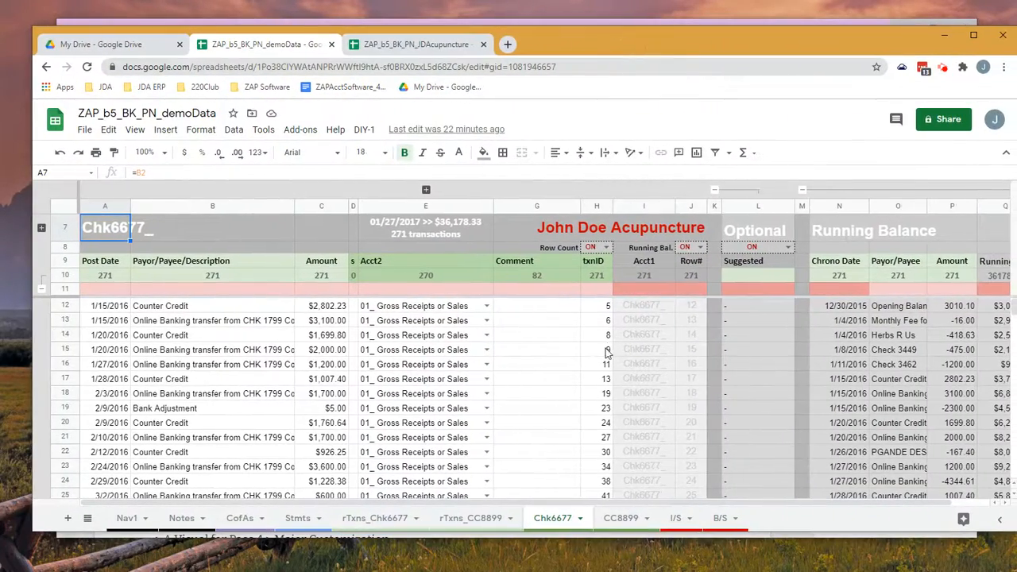
{"action": "left_click", "coordinate": [239, 518]}
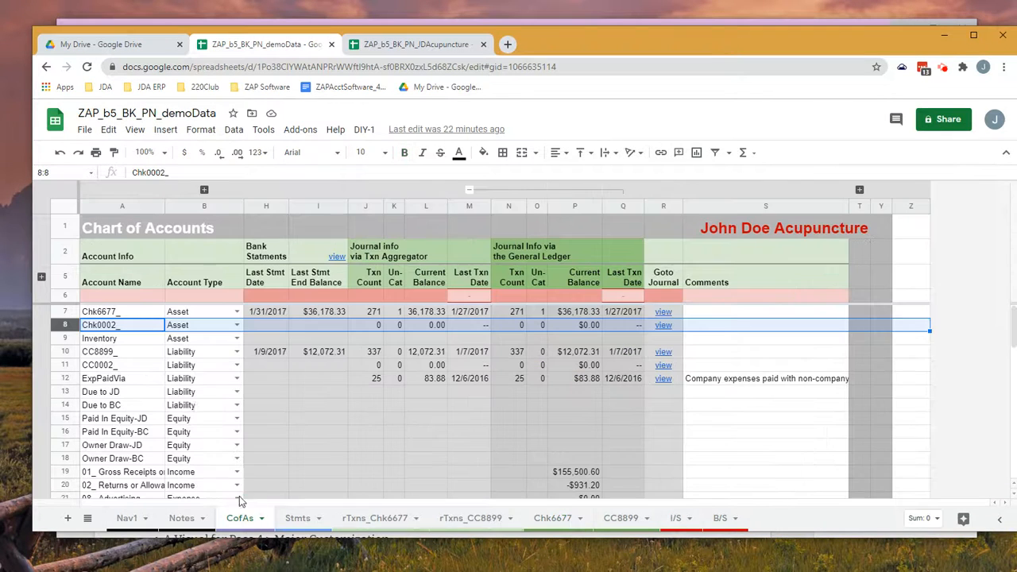
{"action": "right_click", "coordinate": [70, 326]}
{"action": "left_click", "coordinate": [119, 262]}
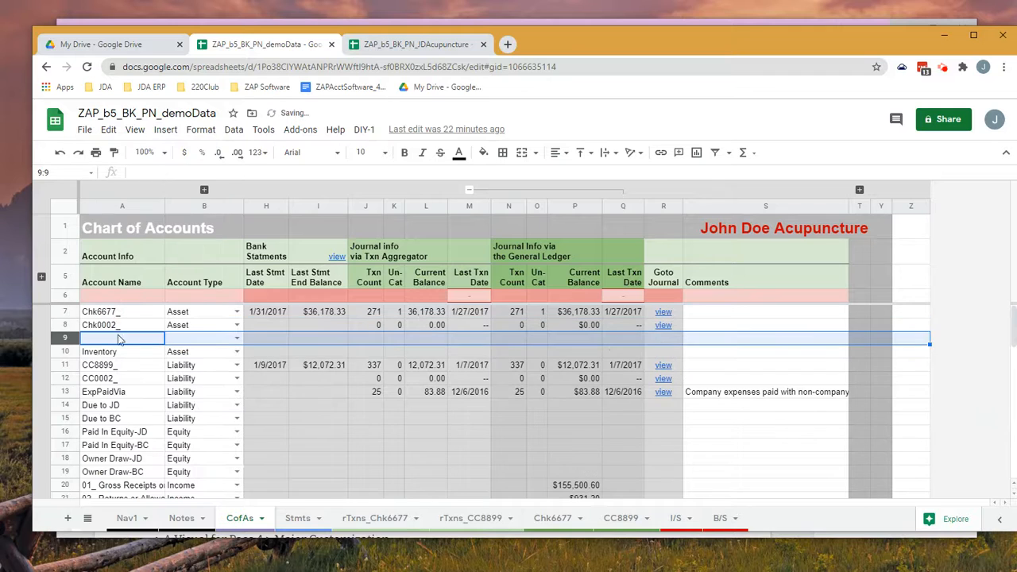
- Fill the new row with the account name Chk0003_ and the account type Asset
{"action": "left_click", "coordinate": [140, 341]}
{"action": "type", "text": "chk"}
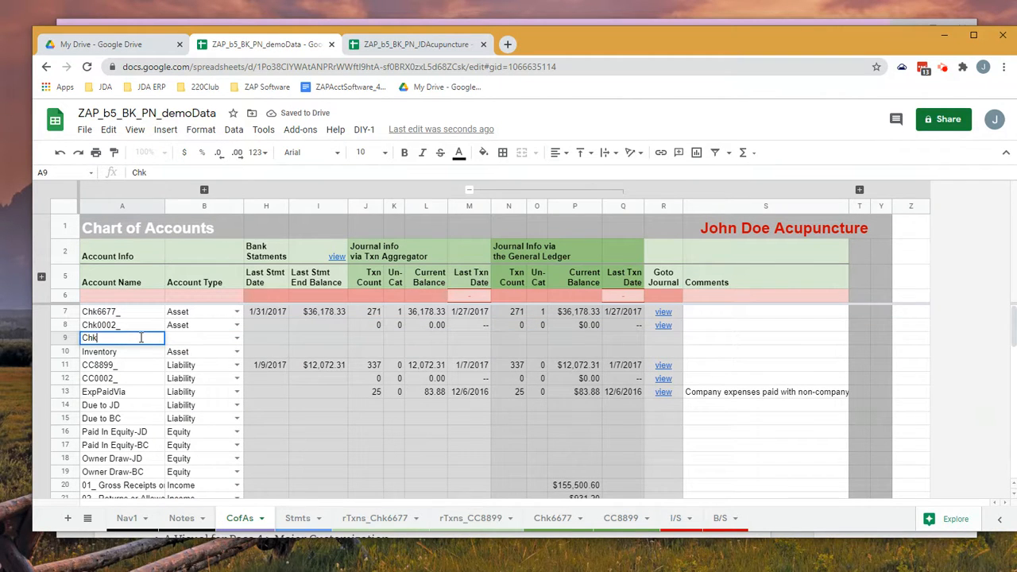
{"action": "type", "text": "000"}
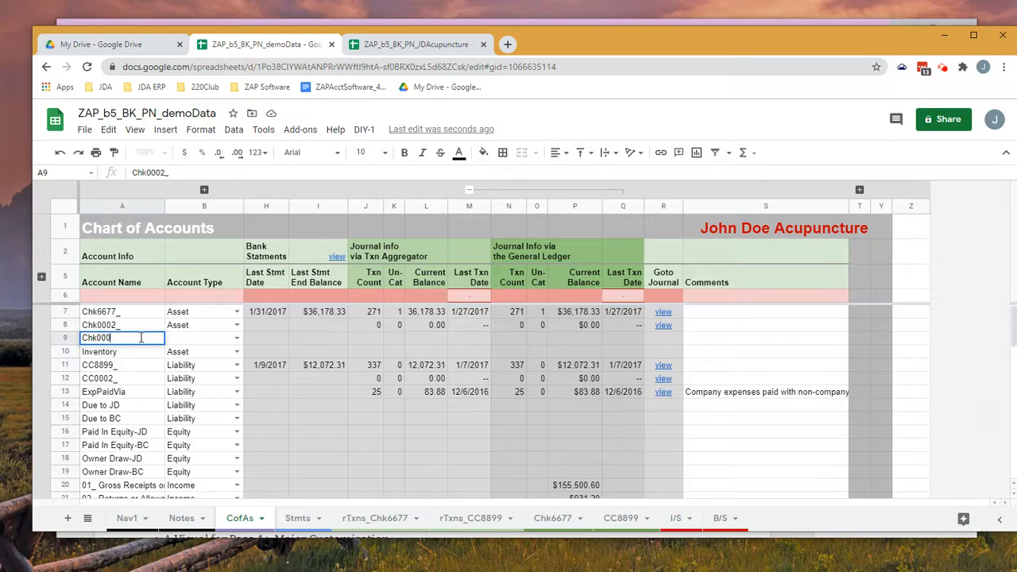
{"action": "type", "text": "3_"}
{"action": "key", "text": "Tab"}
{"action": "type", "text": "As"}
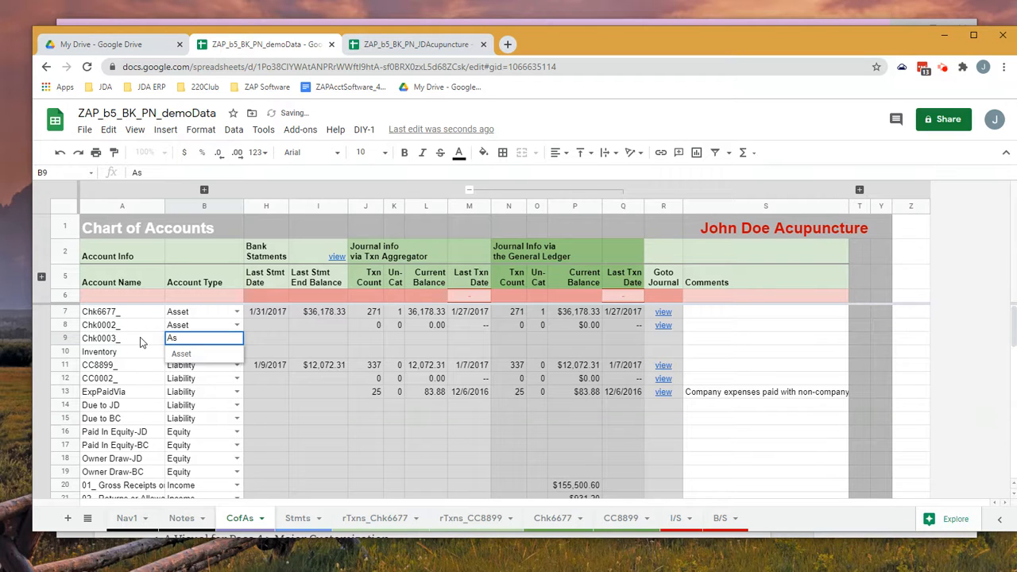
{"action": "left_click", "coordinate": [210, 356]}
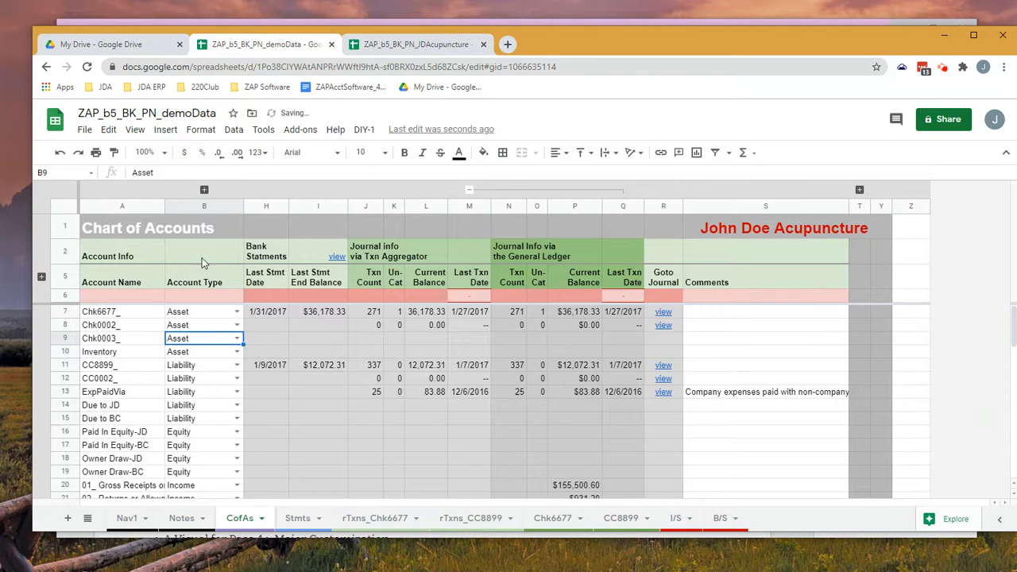
- Expand the grouped configuration columns and enter y for Chk0003_ under both show curr Balance and On Stmts W/S
{"action": "left_click", "coordinate": [204, 190]}
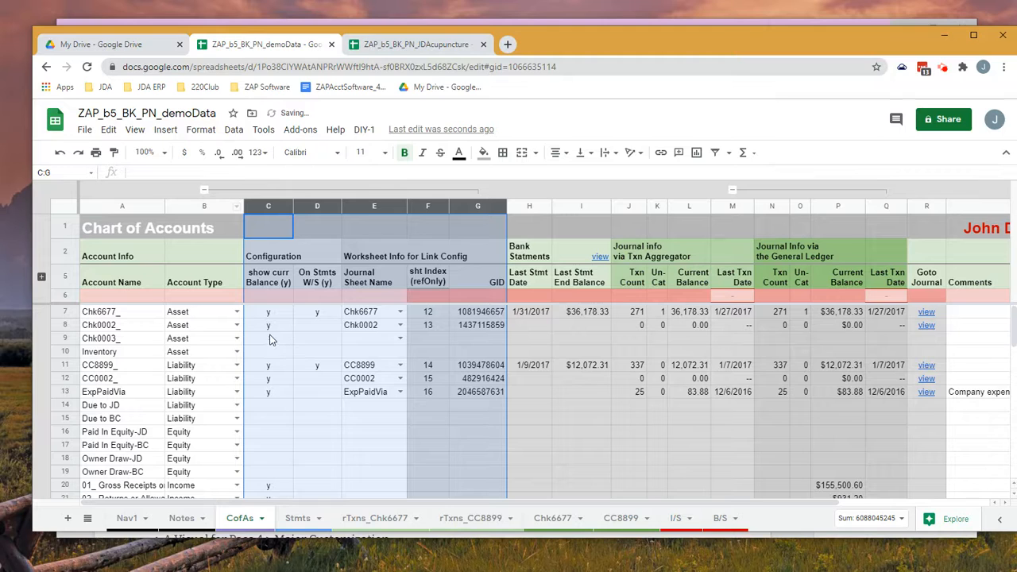
{"action": "left_click", "coordinate": [399, 340]}
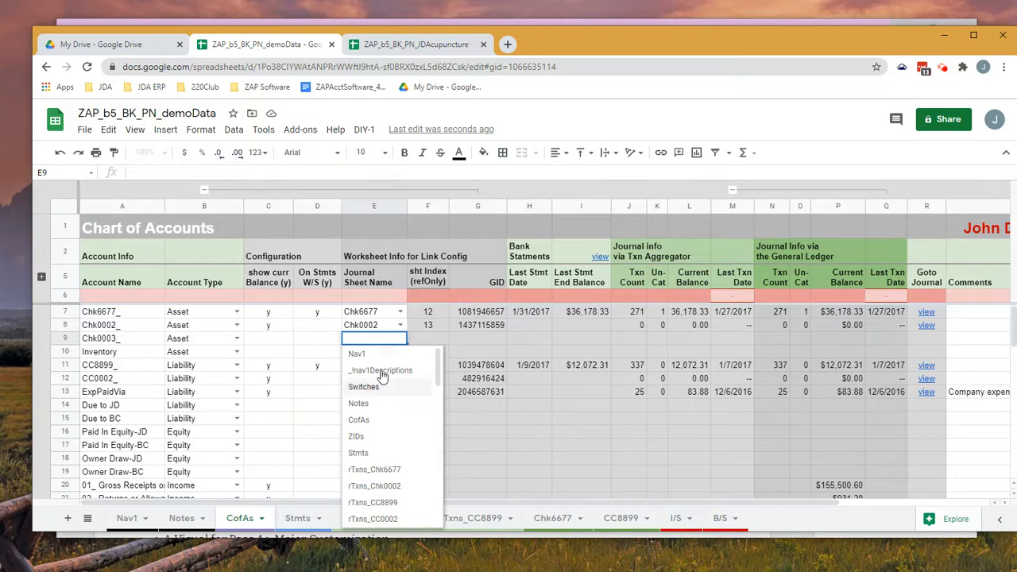
{"action": "left_click", "coordinate": [332, 341]}
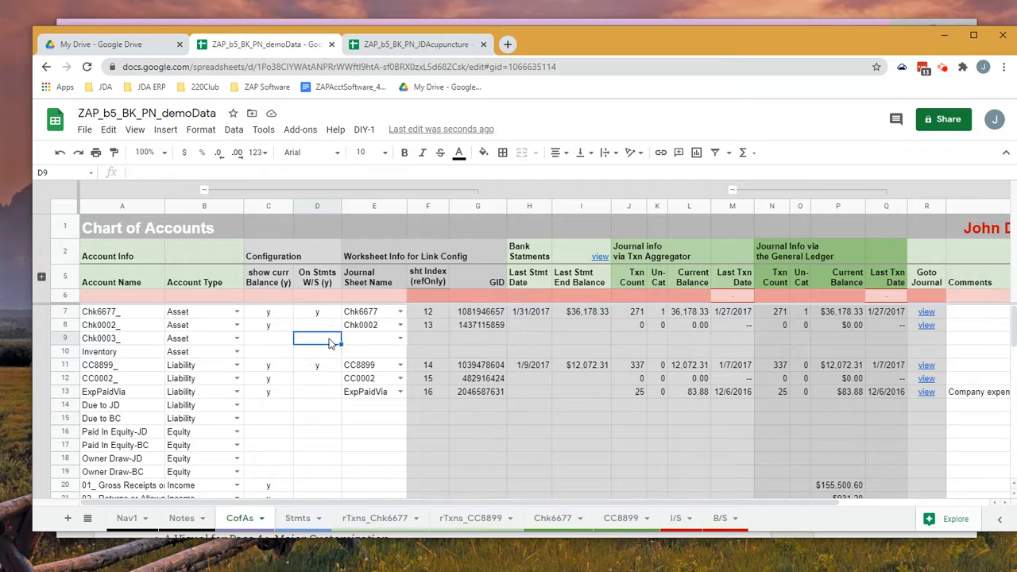
{"action": "left_click", "coordinate": [276, 342]}
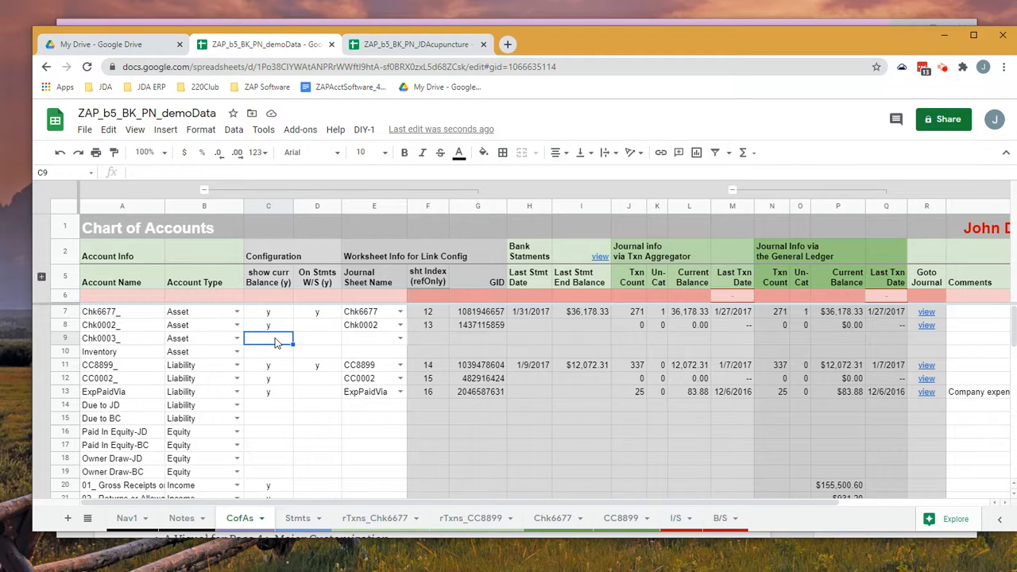
{"action": "type", "text": "y"}
{"action": "key", "text": "Tab"}
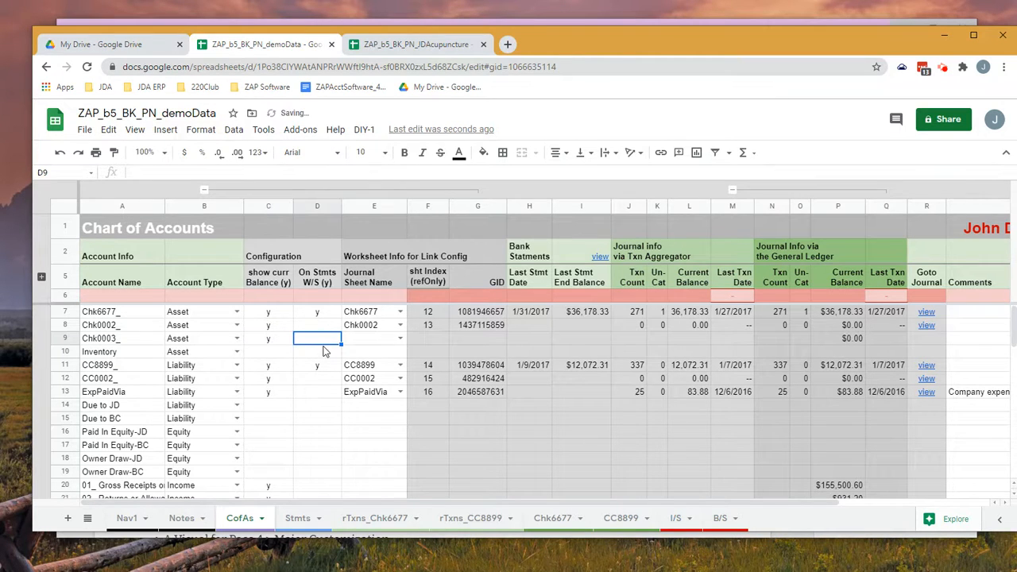
{"action": "type", "text": "y"}
{"action": "key", "text": "Return"}
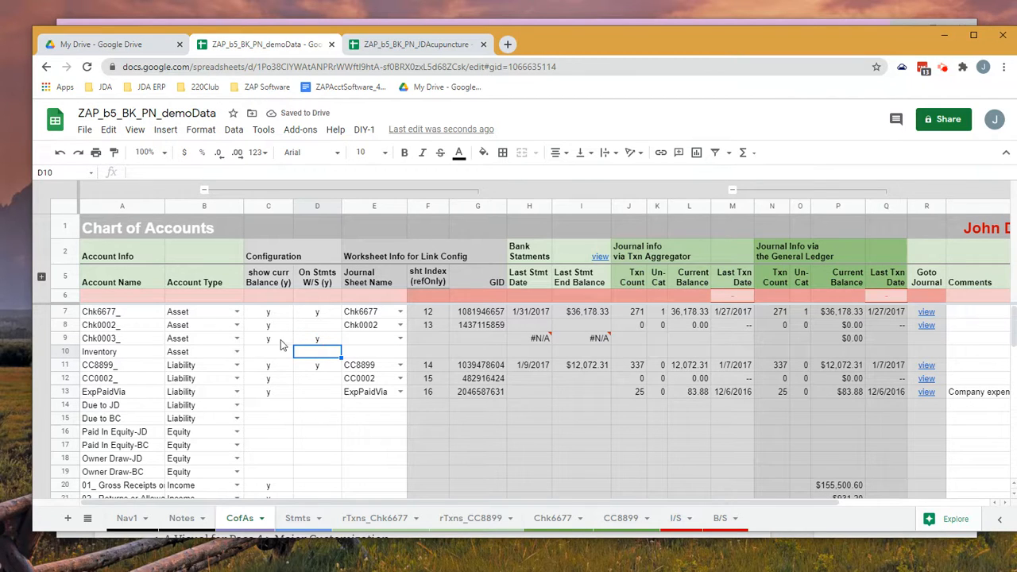
- Clear the y entries for Chk0003_ under show curr Balance and On Stmts W/S in the Chart of Accounts
{"action": "left_click_drag", "start_coordinate": [274, 339], "coordinate": [314, 342]}
{"action": "key", "text": "Delete"}
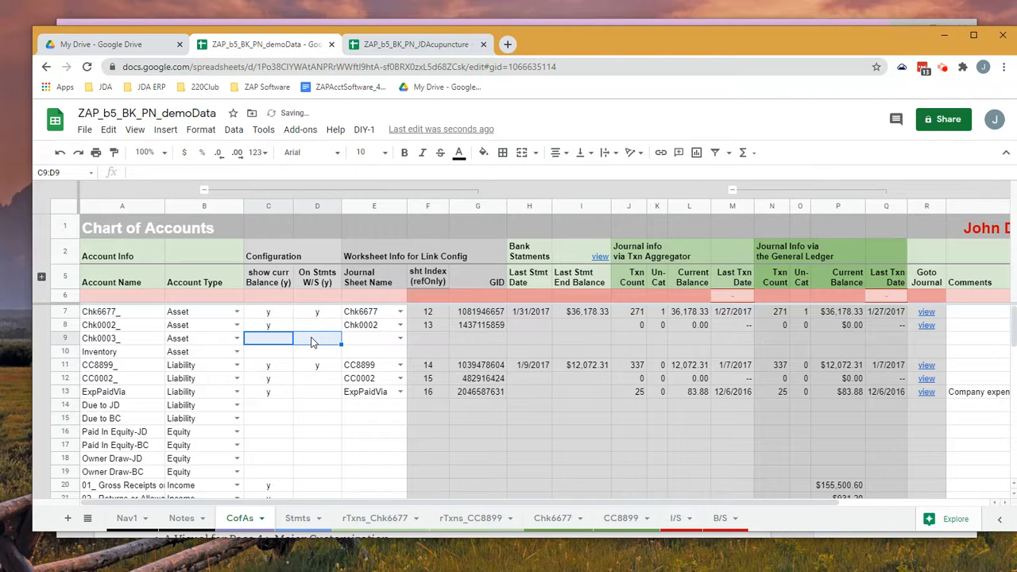
- View the Stmts sheet, then shift the spreadsheet window aside to check the guide's list of sheets and move it back
{"action": "left_click", "coordinate": [306, 518]}
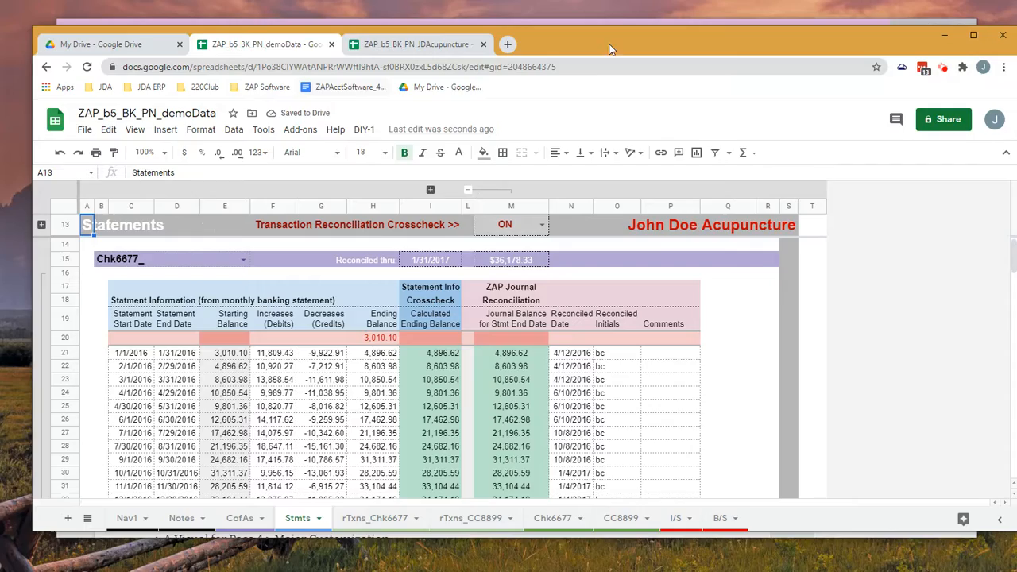
{"action": "left_click_drag", "start_coordinate": [611, 35], "coordinate": [1016, 51]}
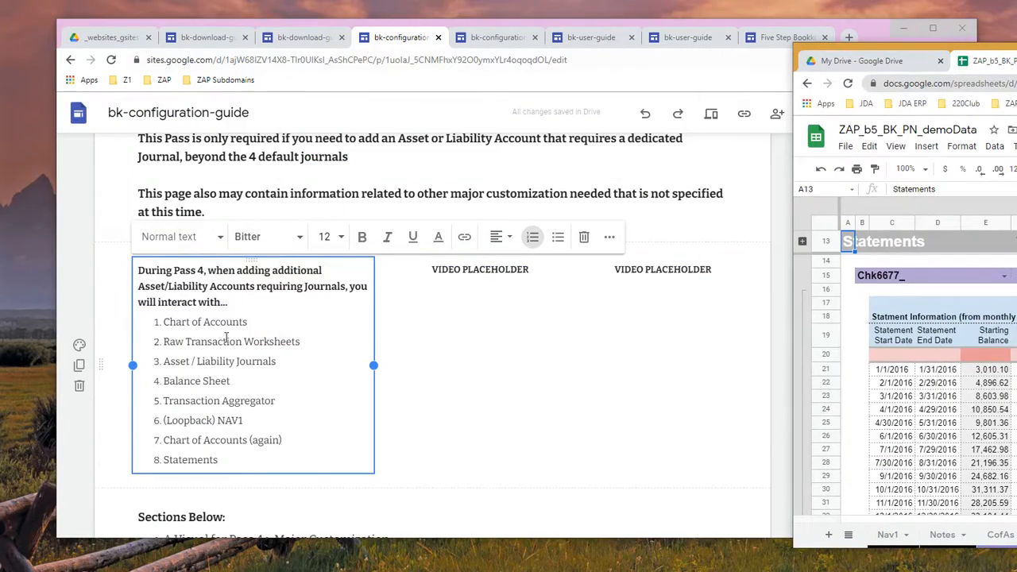
{"action": "left_click_drag", "start_coordinate": [1016, 56], "coordinate": [587, 53]}
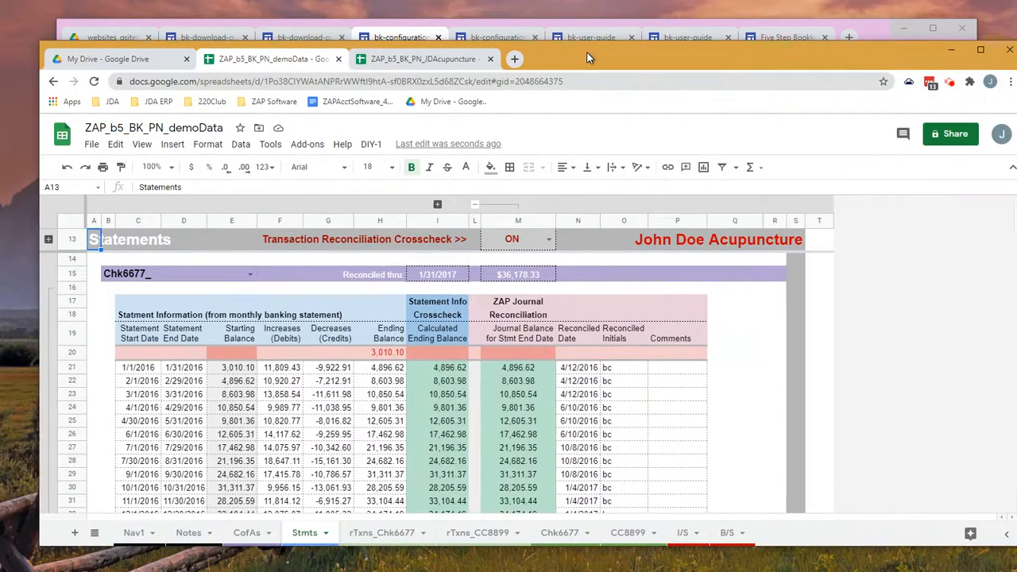
- Review the download sets and raw transactions mapping table on the rTxns_Chk6677 sheet
{"action": "left_click", "coordinate": [382, 532]}
{"action": "scroll", "coordinate": [411, 469], "scroll_direction": "up", "scroll_amount": 3}
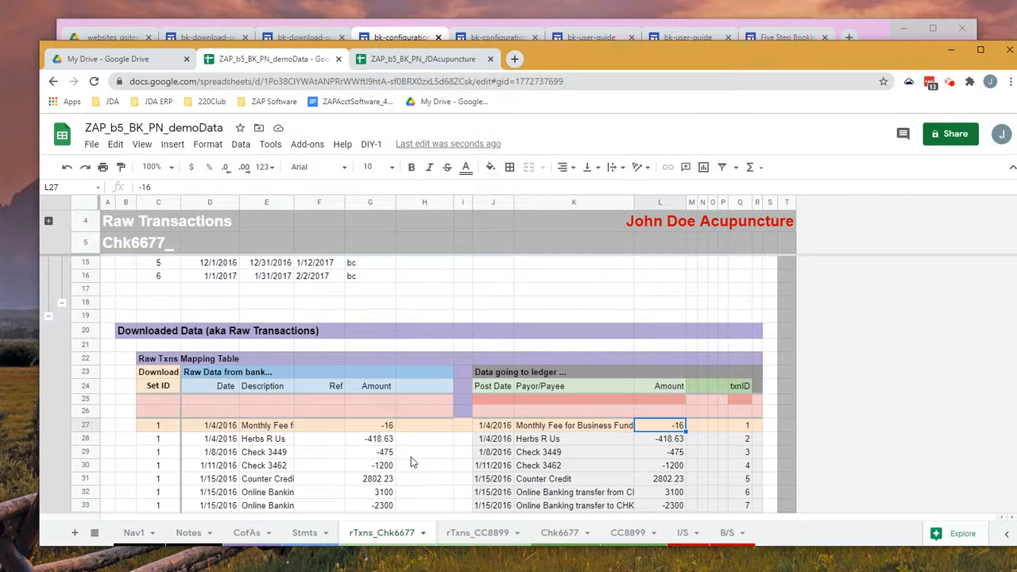
{"action": "scroll", "coordinate": [411, 454], "scroll_direction": "down", "scroll_amount": 2}
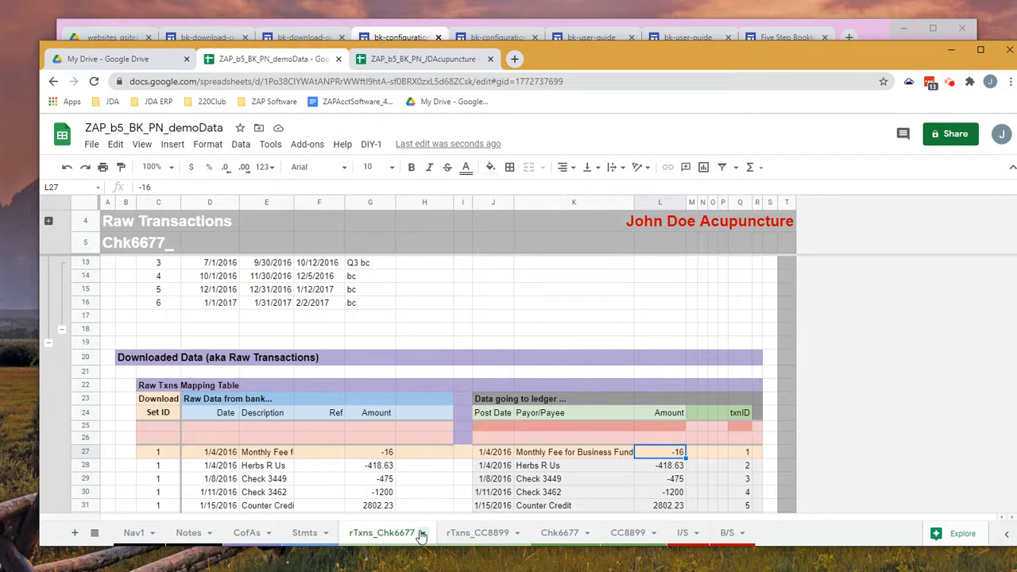
{"action": "left_click", "coordinate": [423, 532]}
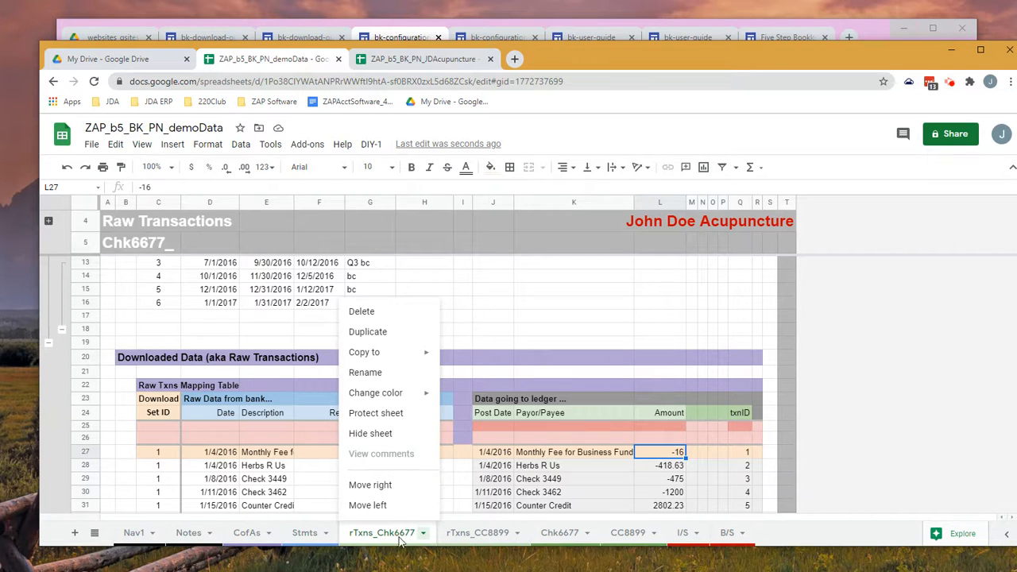
{"action": "left_click", "coordinate": [507, 317]}
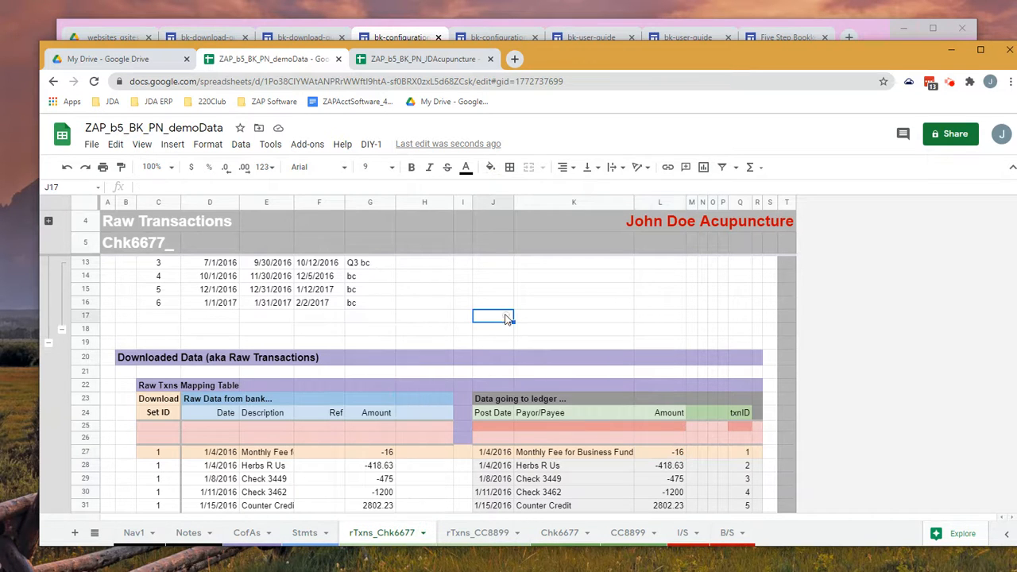
- Review the download sets, mapping table and card-to-account lookup table on the rTxns_CC8899 sheet
{"action": "left_click", "coordinate": [486, 536]}
{"action": "scroll", "coordinate": [499, 488], "scroll_direction": "up", "scroll_amount": 3}
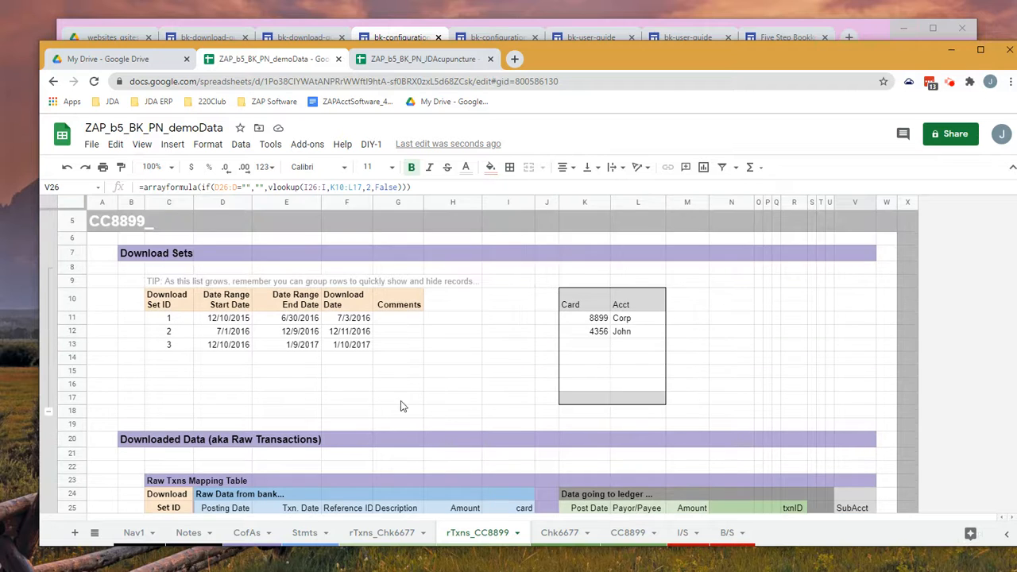
{"action": "scroll", "coordinate": [452, 418], "scroll_direction": "down", "scroll_amount": 3}
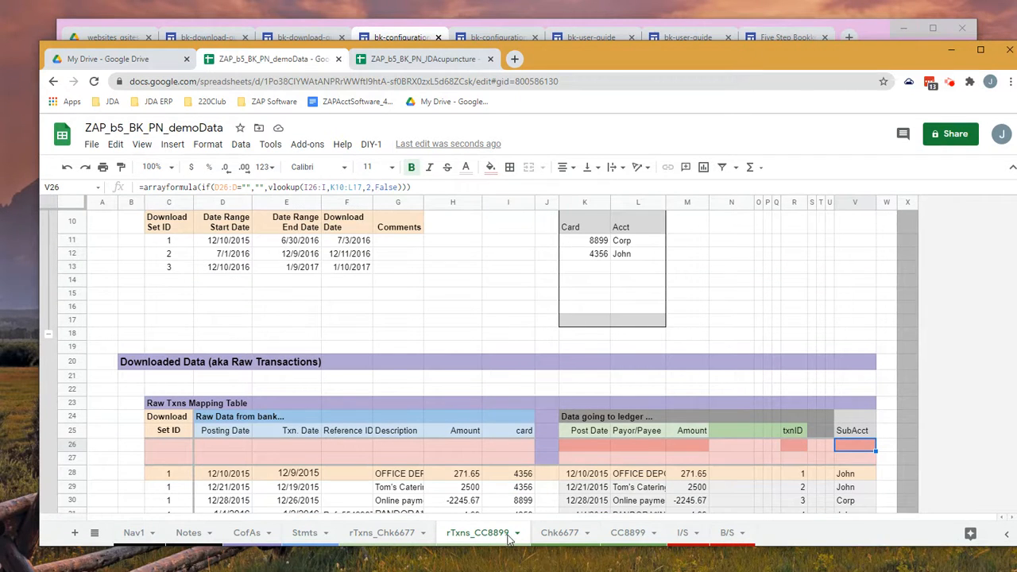
{"action": "scroll", "coordinate": [617, 342], "scroll_direction": "up", "scroll_amount": 2}
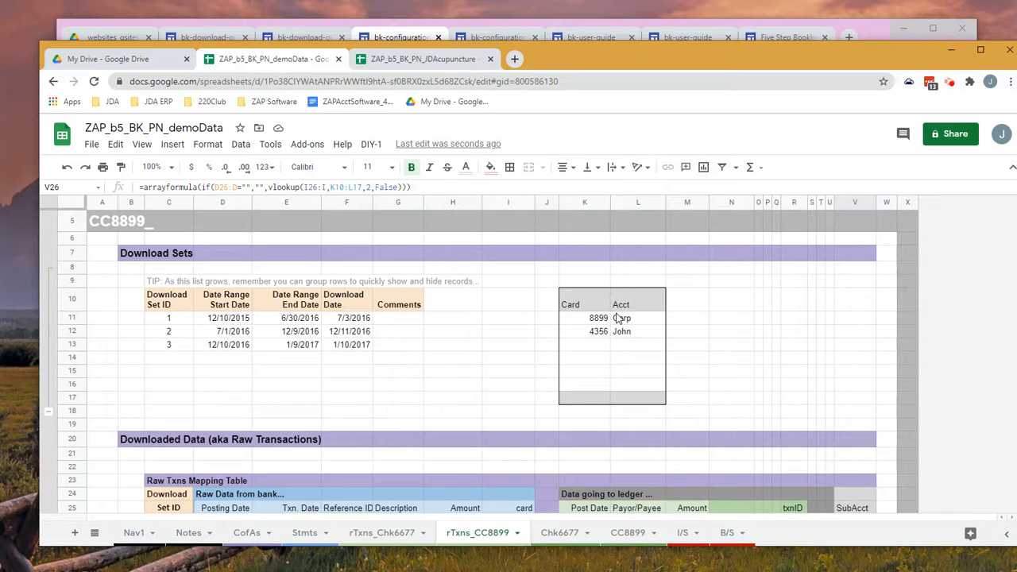
{"action": "left_click", "coordinate": [619, 318]}
{"action": "scroll", "coordinate": [836, 479], "scroll_direction": "down", "scroll_amount": 1}
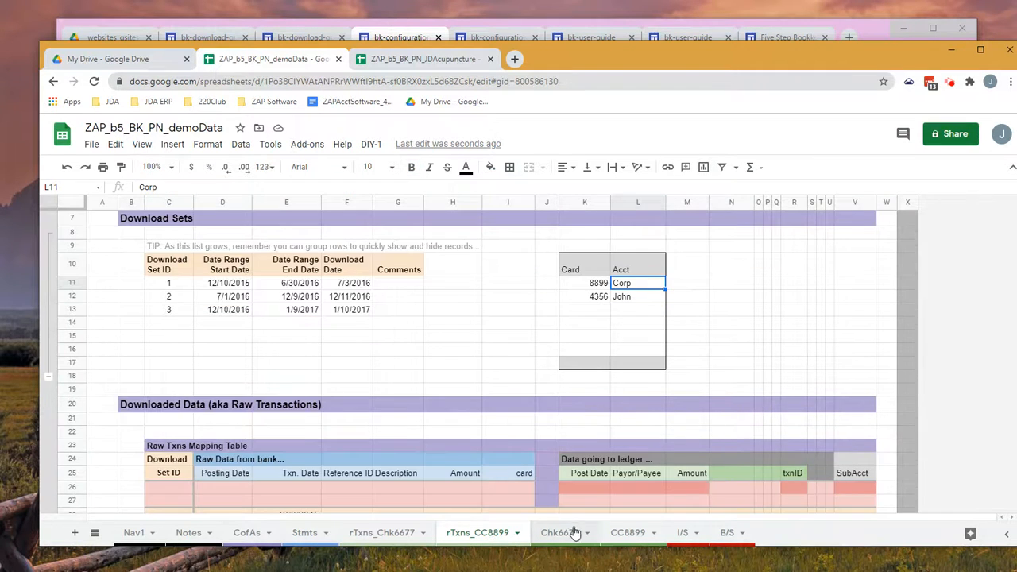
- Unhide the rTxns_CC0002 sheet from the list of all sheets
{"action": "left_click", "coordinate": [94, 533]}
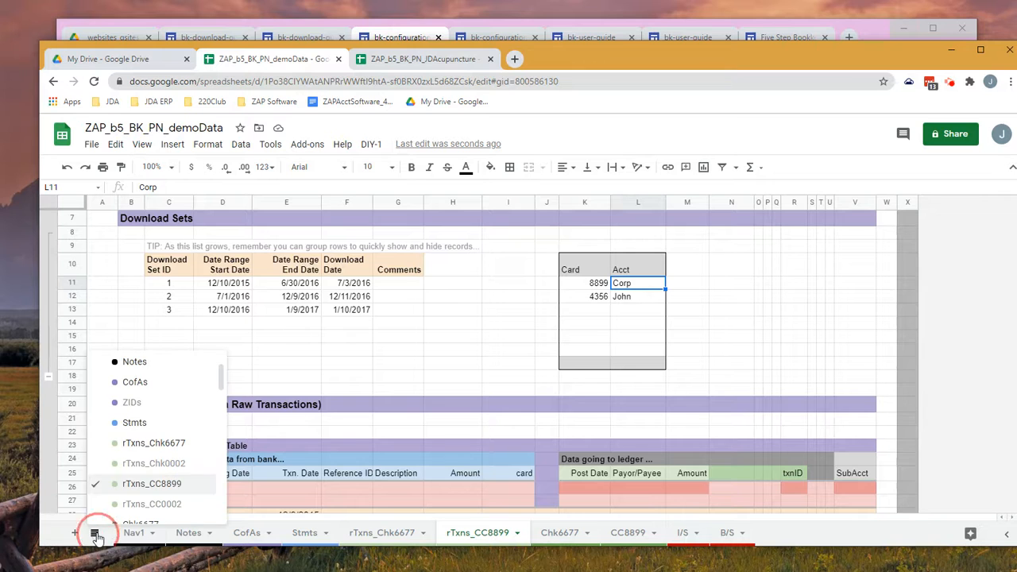
{"action": "scroll", "coordinate": [151, 465], "scroll_direction": "down", "scroll_amount": 2}
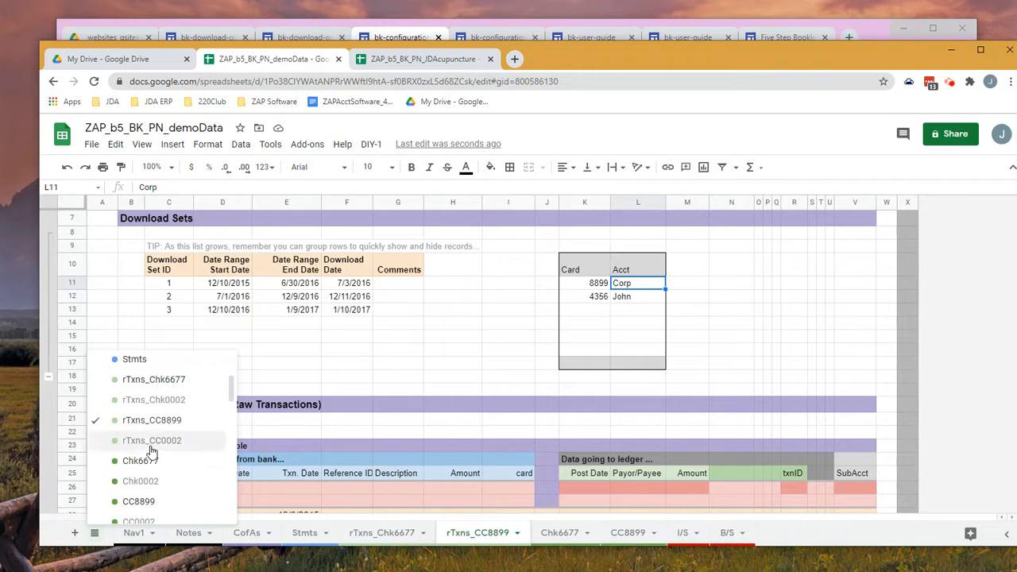
{"action": "left_click", "coordinate": [151, 443]}
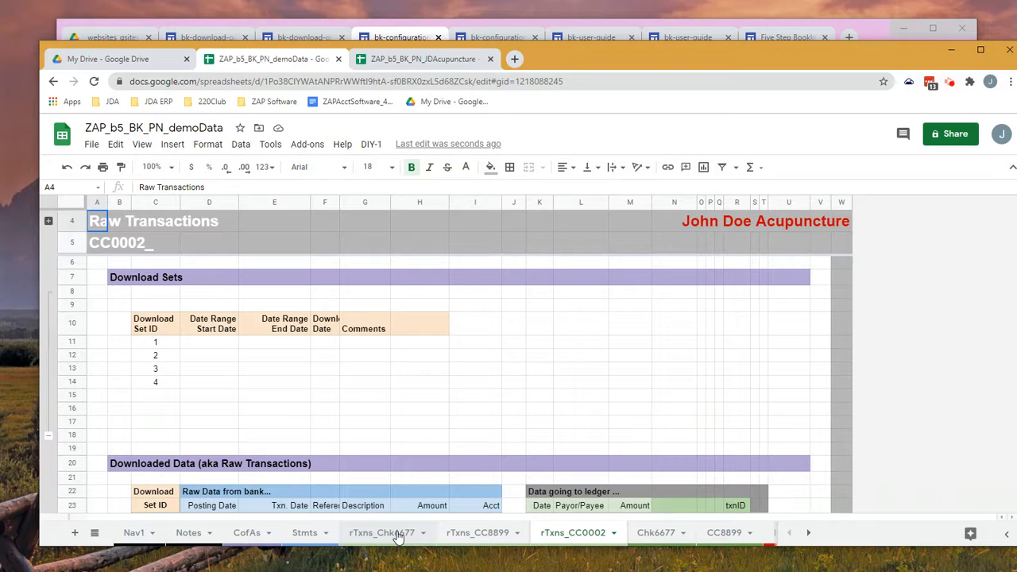
- Return to the rTxns_Chk6677 raw transactions sheet and duplicate it
{"action": "left_click", "coordinate": [479, 534]}
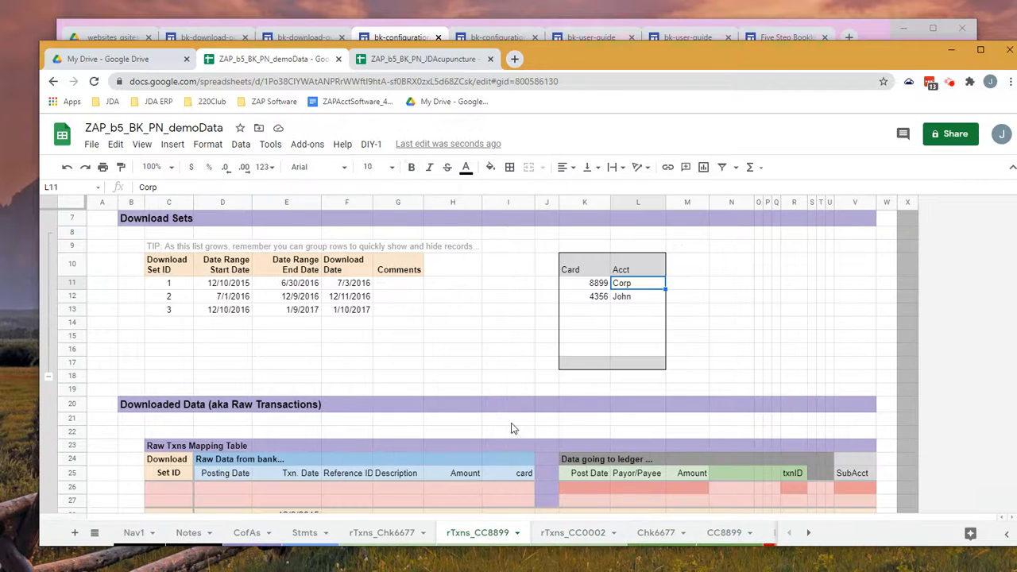
{"action": "left_click", "coordinate": [399, 533]}
{"action": "left_click", "coordinate": [423, 534]}
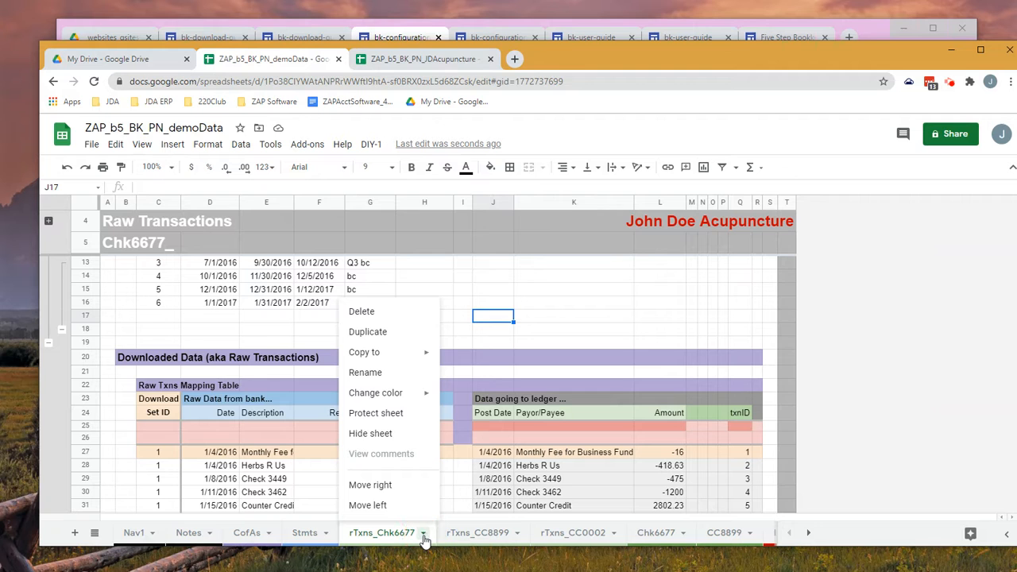
{"action": "left_click", "coordinate": [389, 332]}
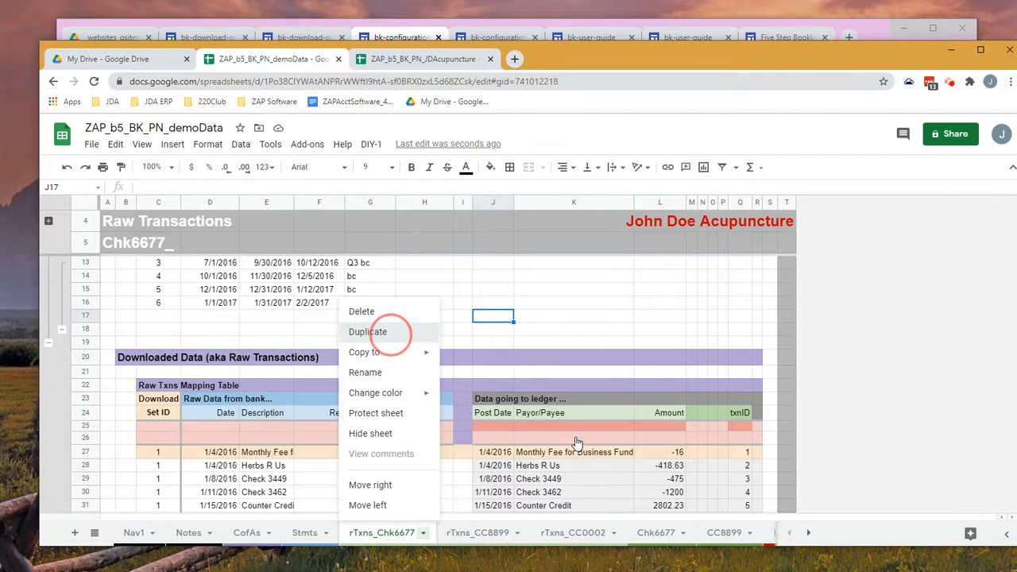
- Rename the duplicated raw transactions sheet to rTxns_Chk0003
{"action": "left_click", "coordinate": [498, 539]}
{"action": "double_click", "coordinate": [498, 539]}
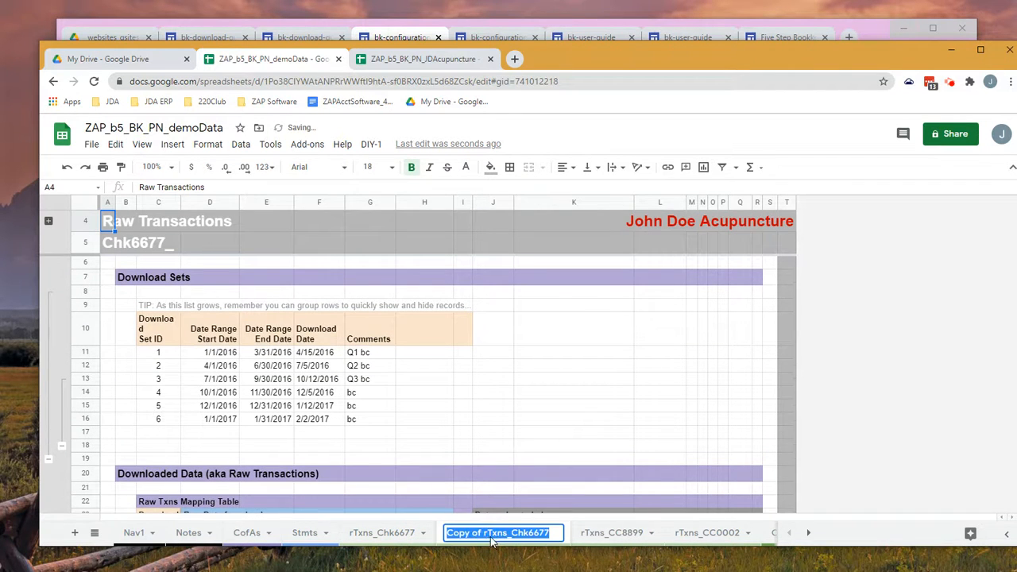
{"action": "left_click", "coordinate": [484, 537]}
{"action": "left_click_drag", "start_coordinate": [484, 537], "coordinate": [431, 537]}
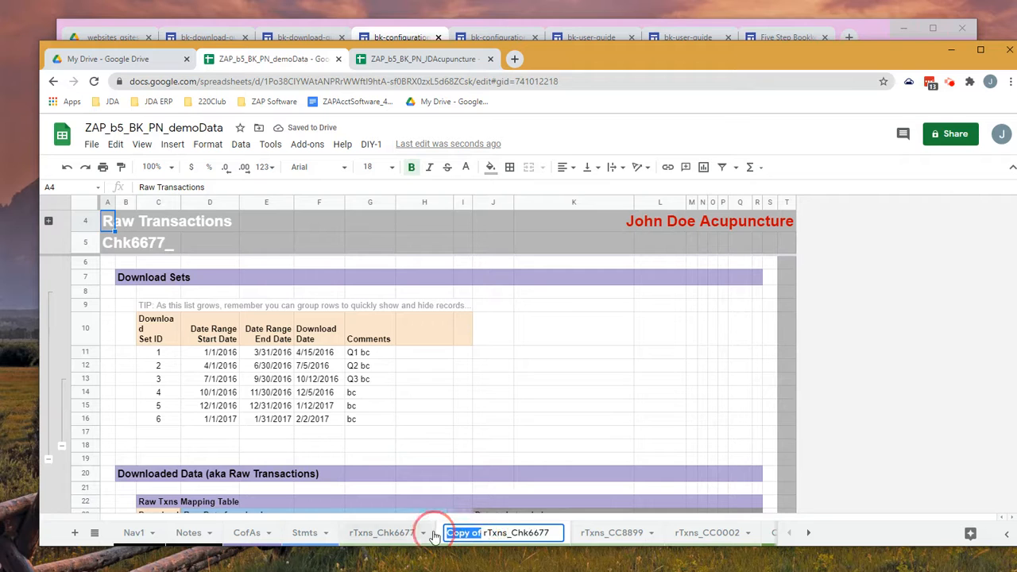
{"action": "key", "text": "BackSpace"}
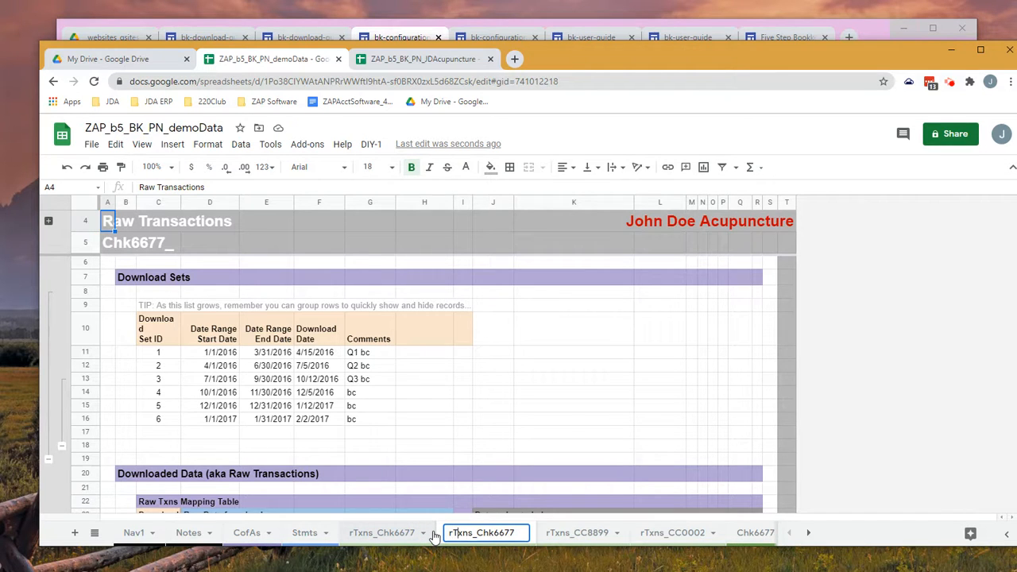
{"action": "type", "text": "000"}
{"action": "key", "text": "Delete"}
{"action": "key", "text": "Delete"}
{"action": "key", "text": "Delete"}
{"action": "key", "text": "Delete"}
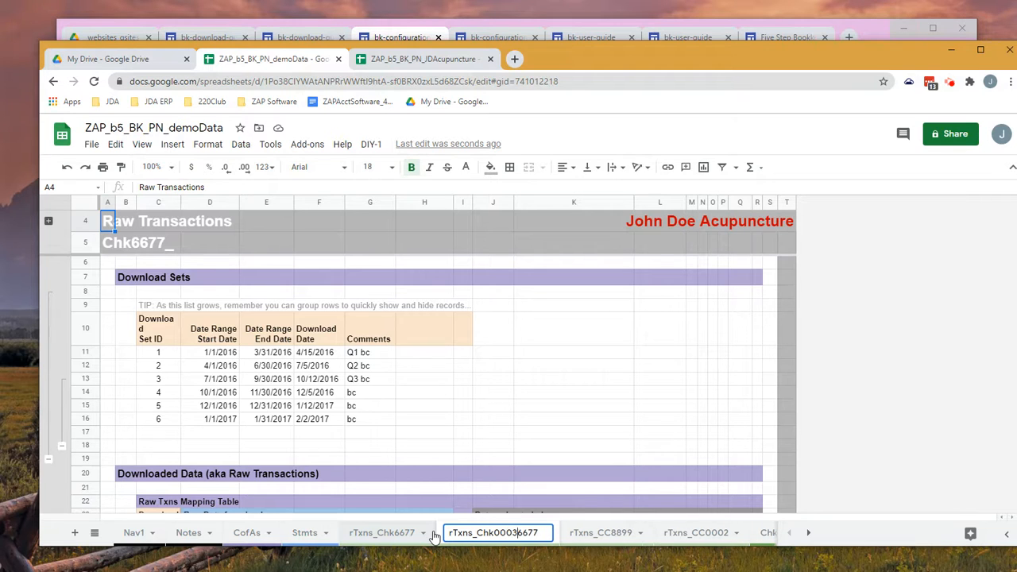
{"action": "type", "text": "3"}
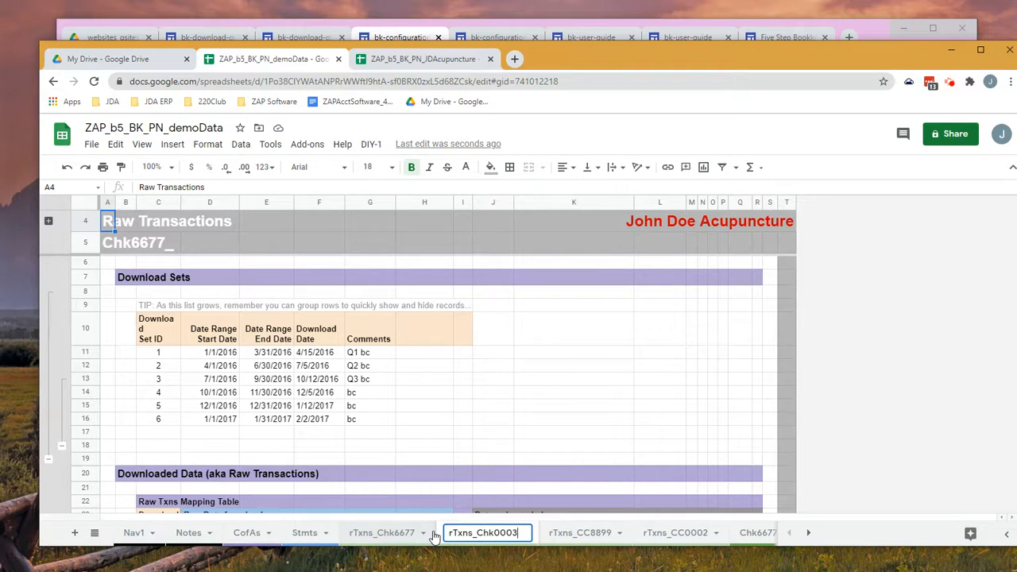
{"action": "left_click", "coordinate": [482, 435]}
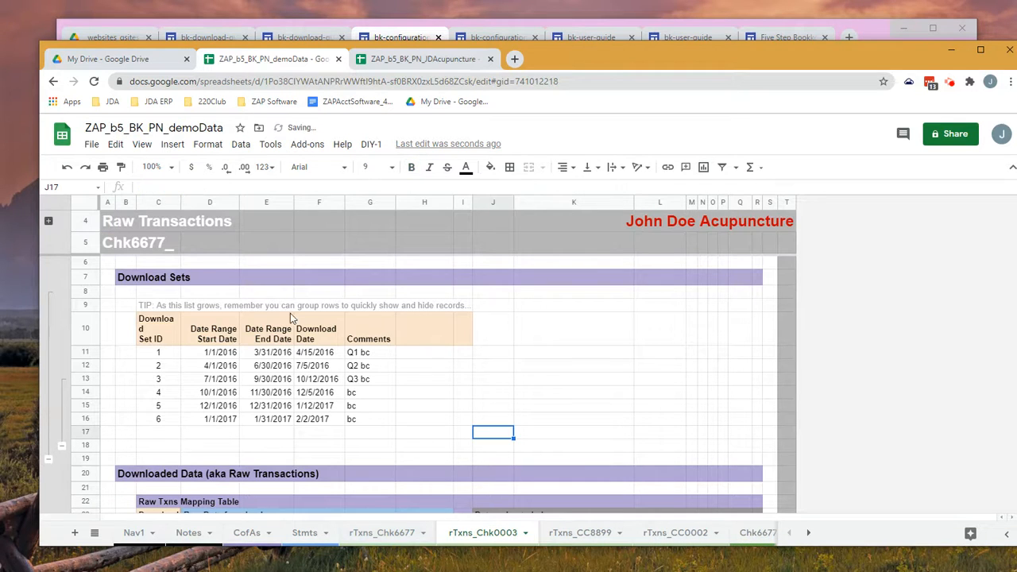
- Expand the hidden header rows on rTxns_Chk0003 and set the Acct value to Chk0003_
{"action": "left_click", "coordinate": [48, 222]}
{"action": "left_click", "coordinate": [175, 232]}
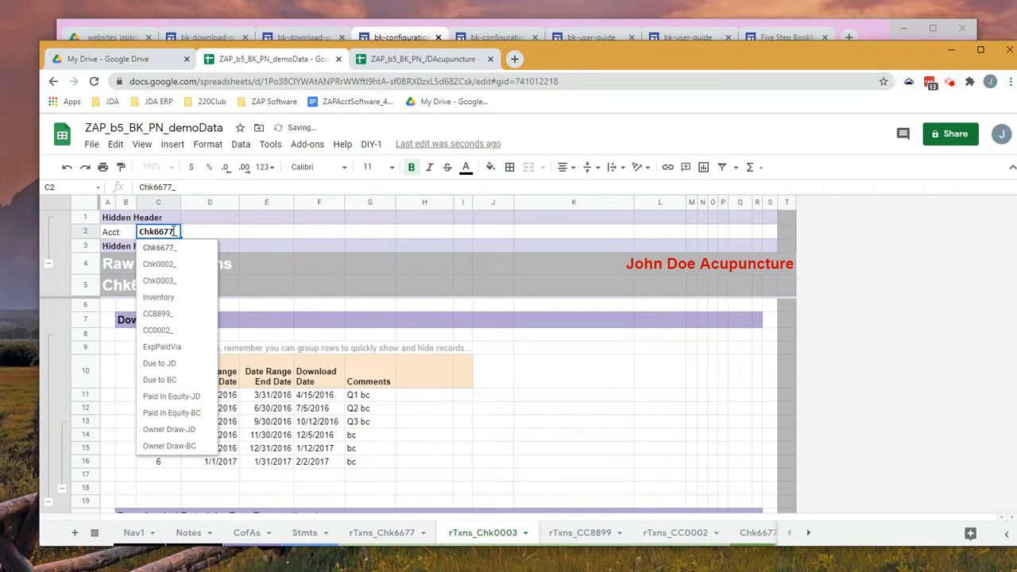
{"action": "left_click", "coordinate": [171, 282]}
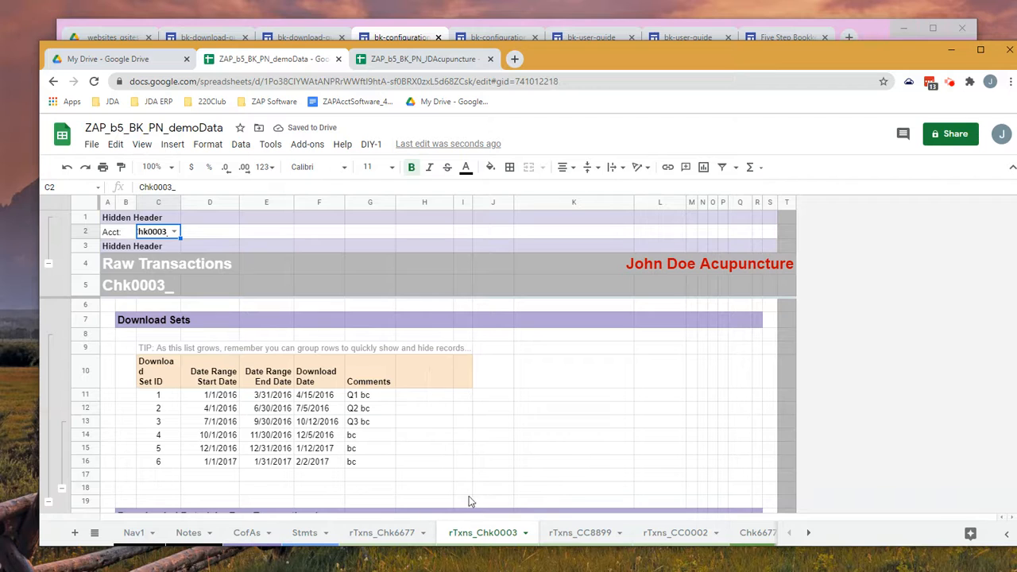
- Open the Chk6677 journal sheet and collapse its Running Balance and Optional column groups
{"action": "left_click", "coordinate": [808, 532]}
{"action": "left_click", "coordinate": [425, 536]}
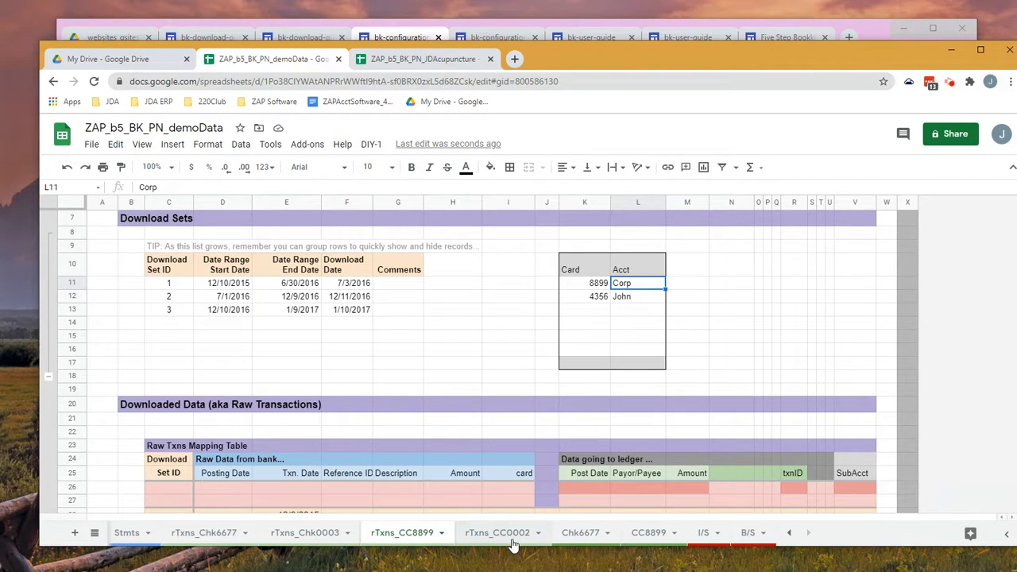
{"action": "left_click", "coordinate": [591, 535]}
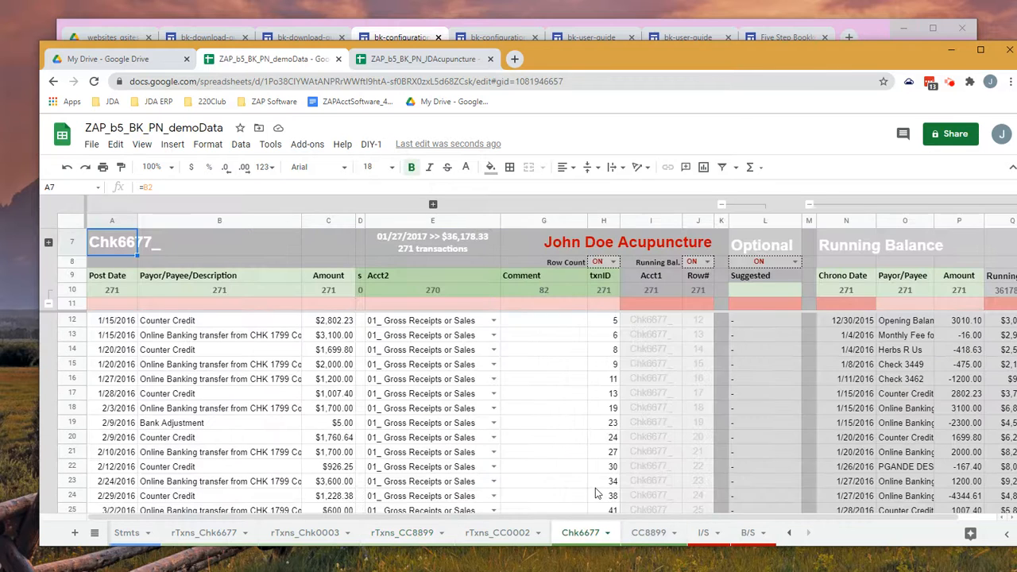
{"action": "left_click", "coordinate": [847, 207]}
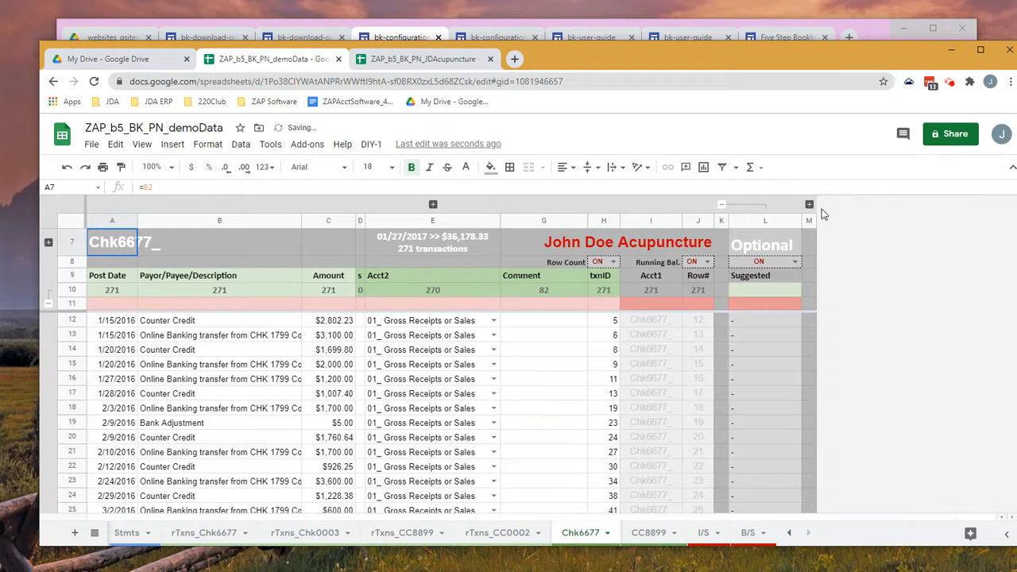
{"action": "left_click", "coordinate": [761, 208]}
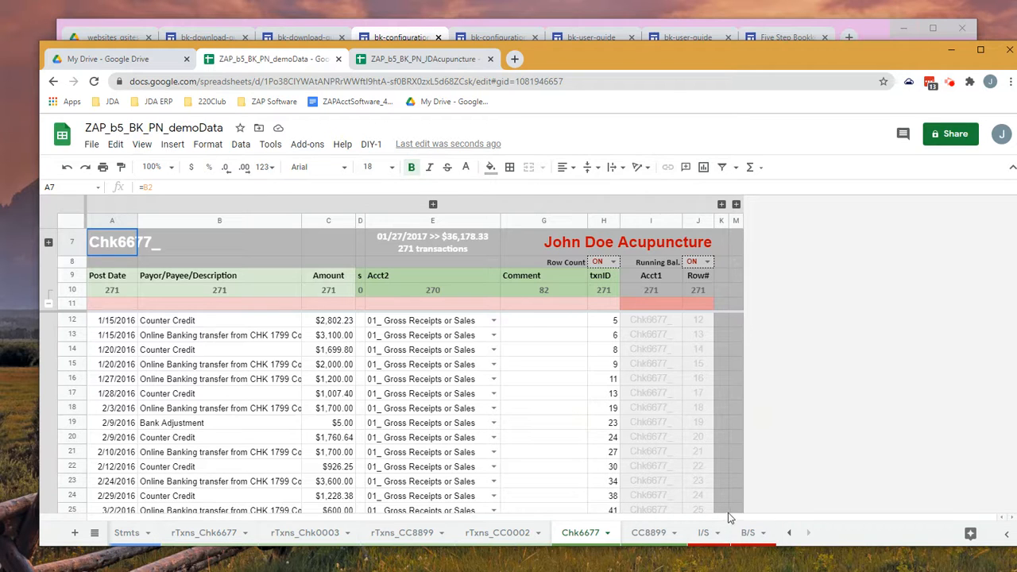
- Duplicate the Chk6677 journal sheet and rename the copy to Chk0003
{"action": "left_click", "coordinate": [607, 532]}
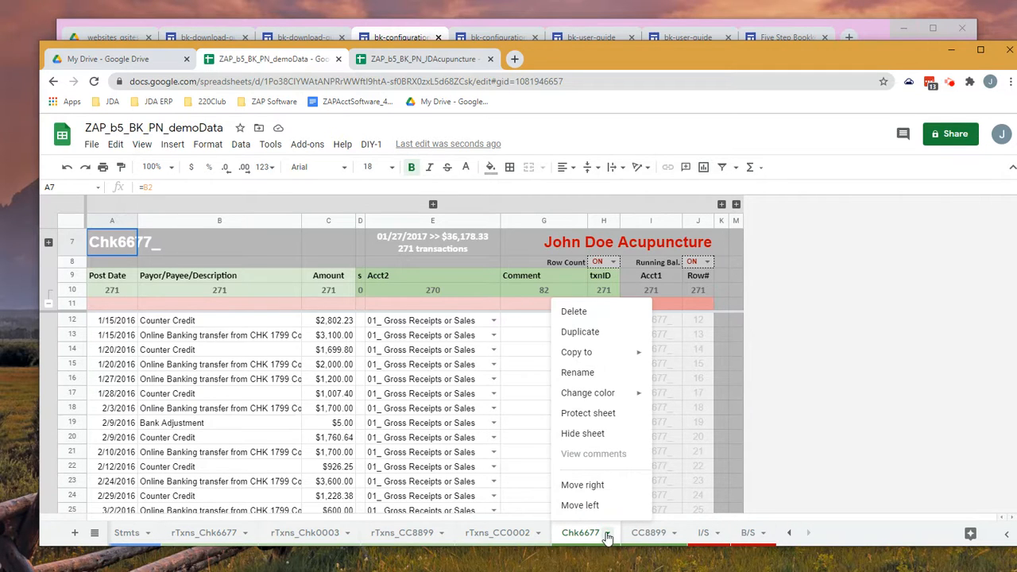
{"action": "left_click", "coordinate": [578, 331]}
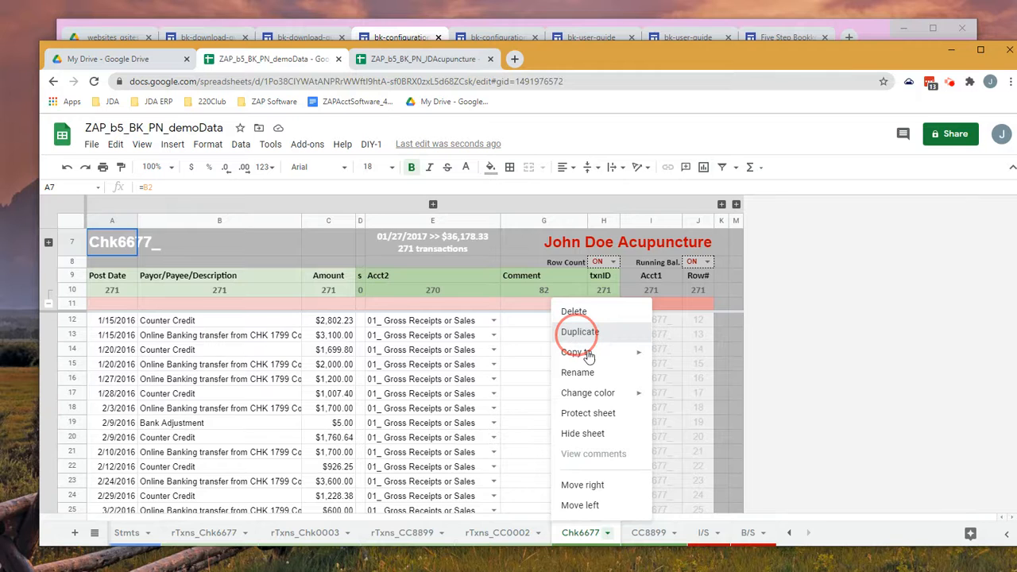
{"action": "double_click", "coordinate": [672, 534]}
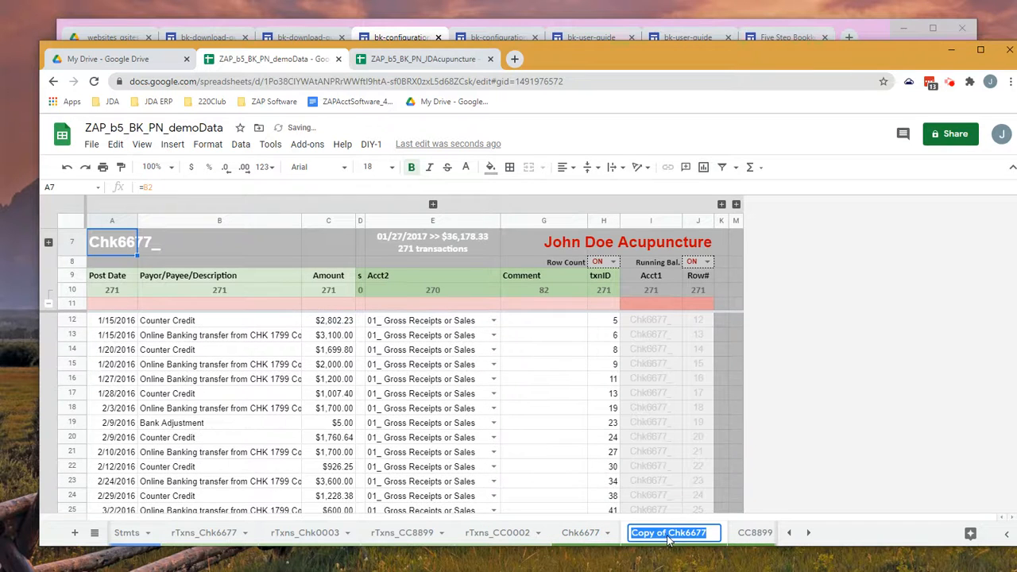
{"action": "left_click_drag", "start_coordinate": [668, 539], "coordinate": [625, 545]}
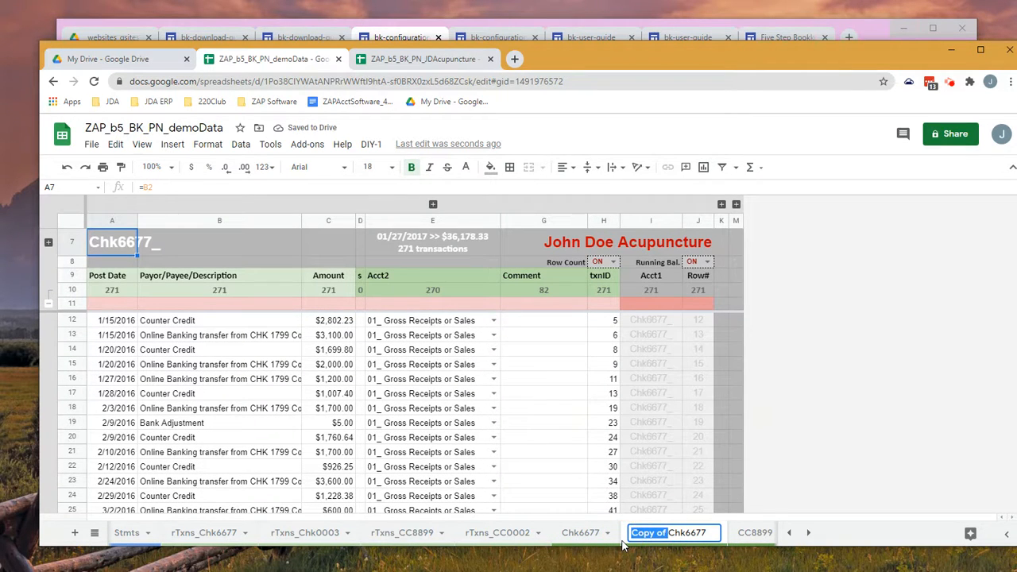
{"action": "key", "text": "BackSpace"}
{"action": "left_click", "coordinate": [676, 537]}
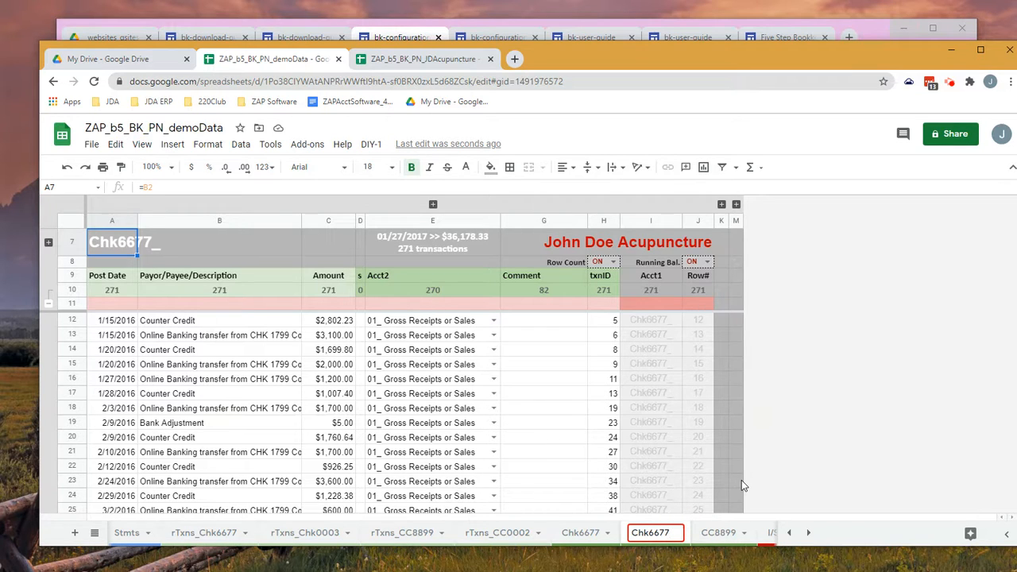
{"action": "key", "text": "BackSpace"}
{"action": "key", "text": "BackSpace"}
{"action": "key", "text": "BackSpace"}
{"action": "key", "text": "BackSpace"}
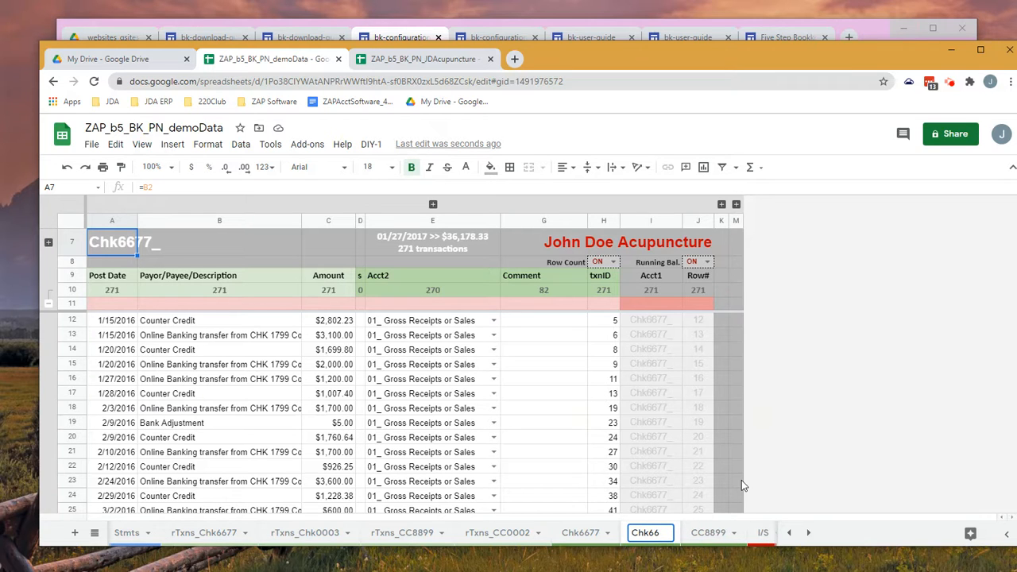
{"action": "type", "text": "0003"}
{"action": "key", "text": "Return"}
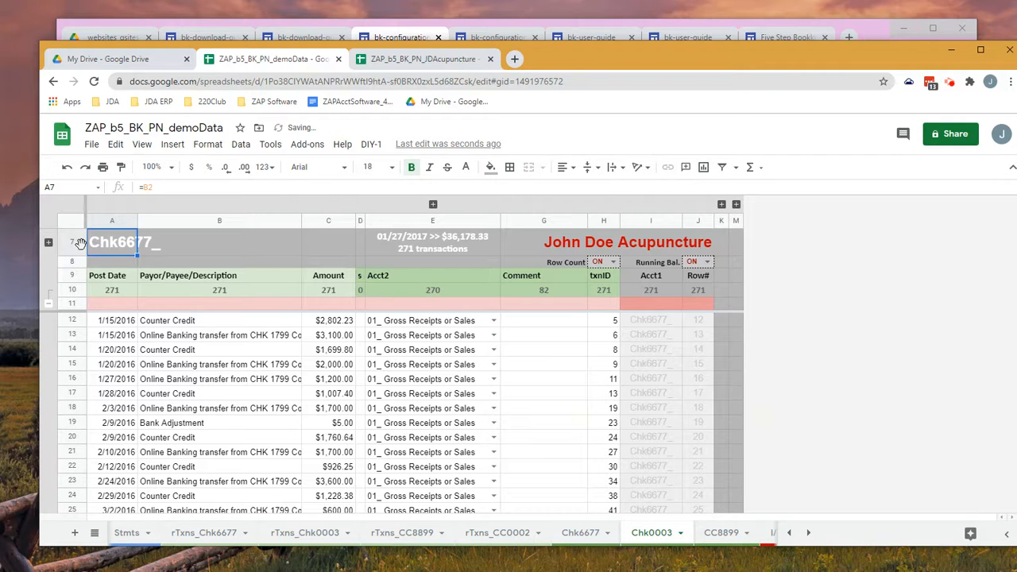
- Set Acct in the Chk0003 journal's hidden header to Chk0003_ and collapse the header rows again
{"action": "left_click", "coordinate": [49, 241]}
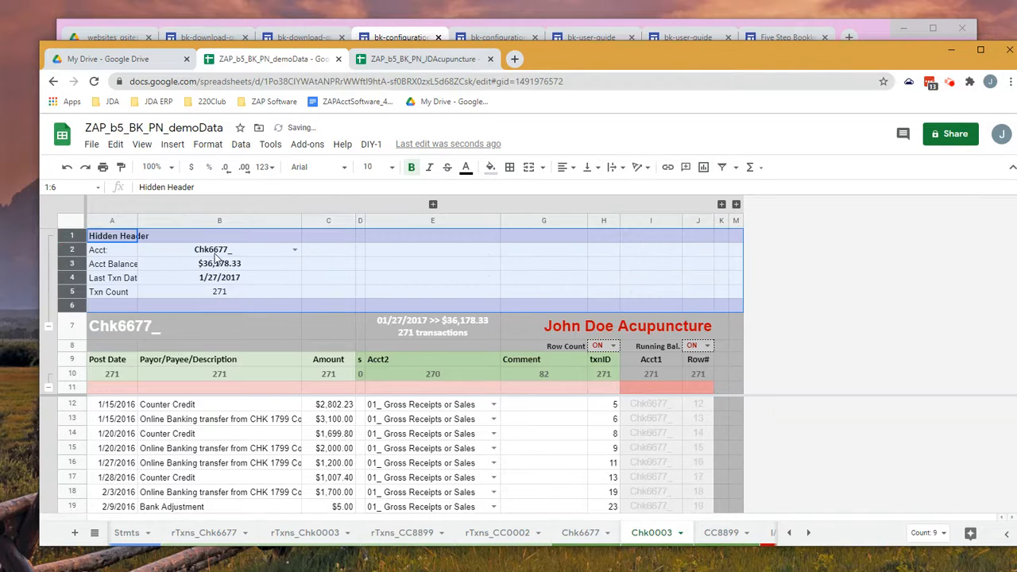
{"action": "left_click", "coordinate": [295, 249]}
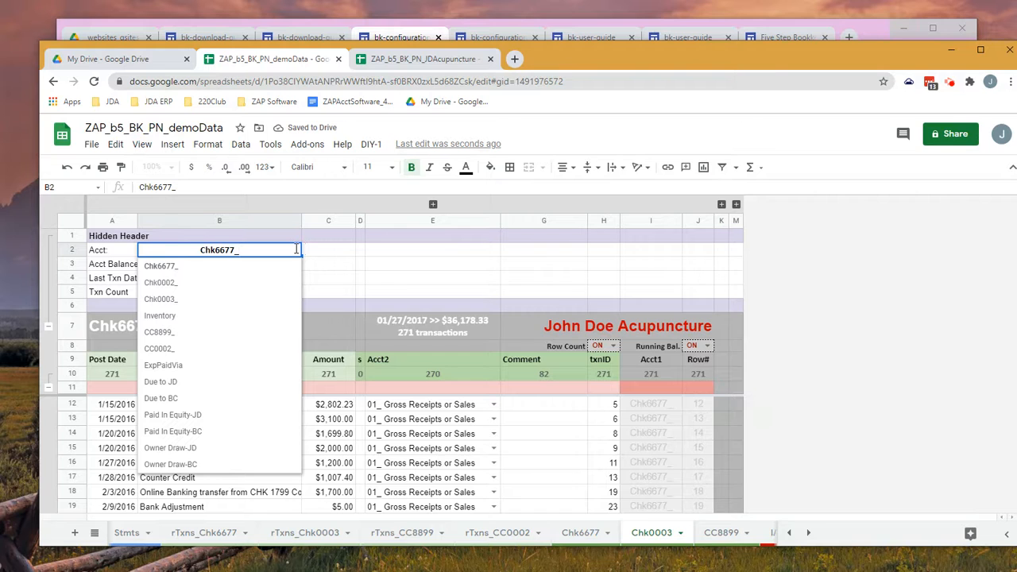
{"action": "left_click", "coordinate": [240, 298]}
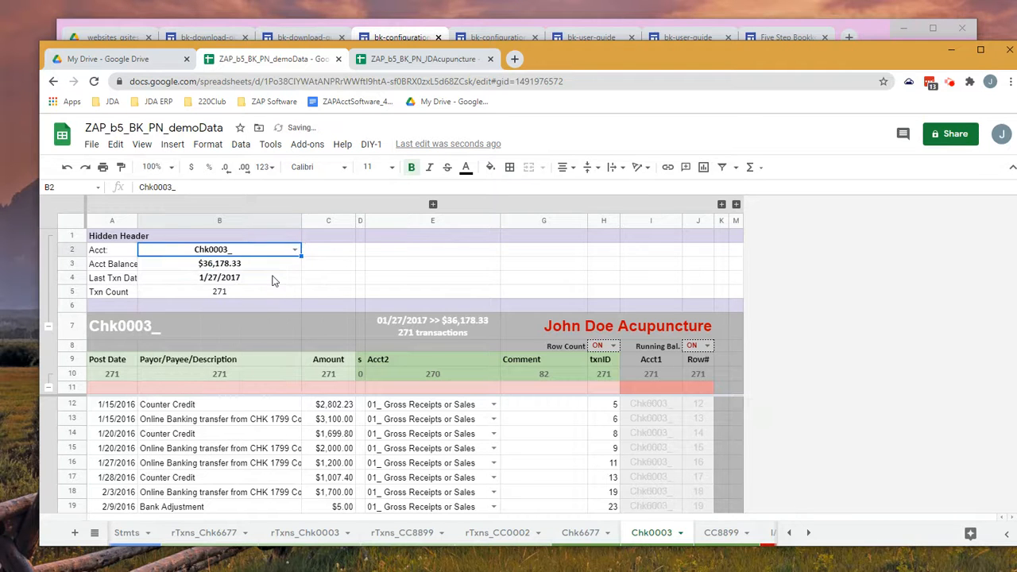
{"action": "scroll", "coordinate": [236, 373], "scroll_direction": "down", "scroll_amount": 1}
{"action": "scroll", "coordinate": [191, 393], "scroll_direction": "up", "scroll_amount": 1}
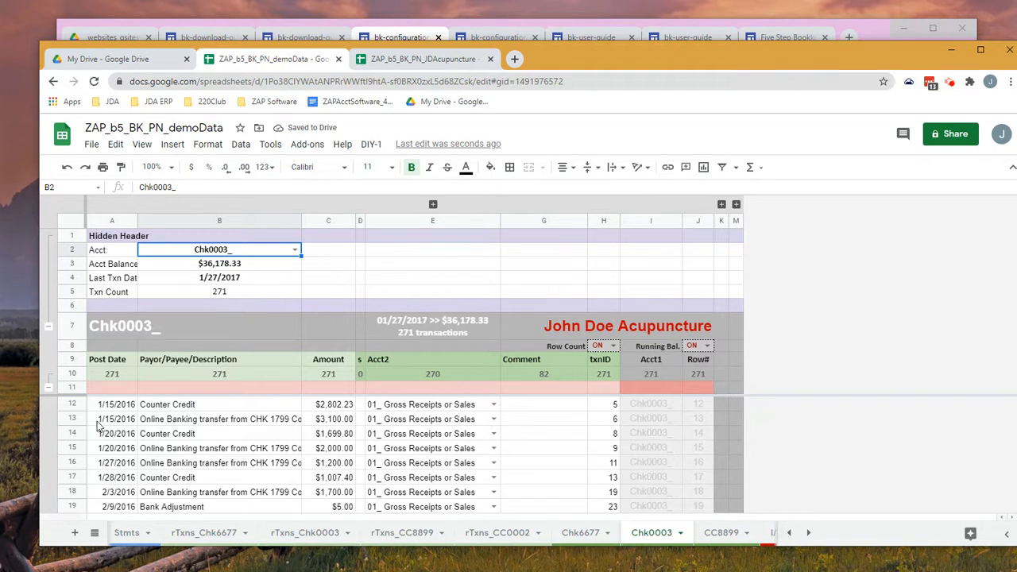
{"action": "left_click", "coordinate": [50, 282]}
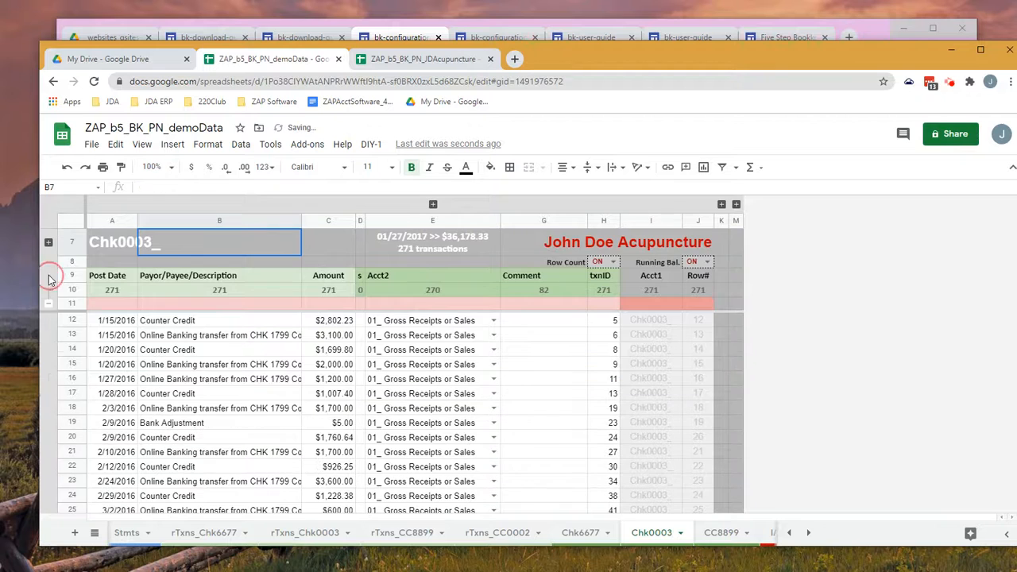
- Clear the copied transactions in rows 12 to 282 of the Chk0003 journal
{"action": "left_click", "coordinate": [73, 317]}
{"action": "key", "text": "ctrl+shift+Down"}
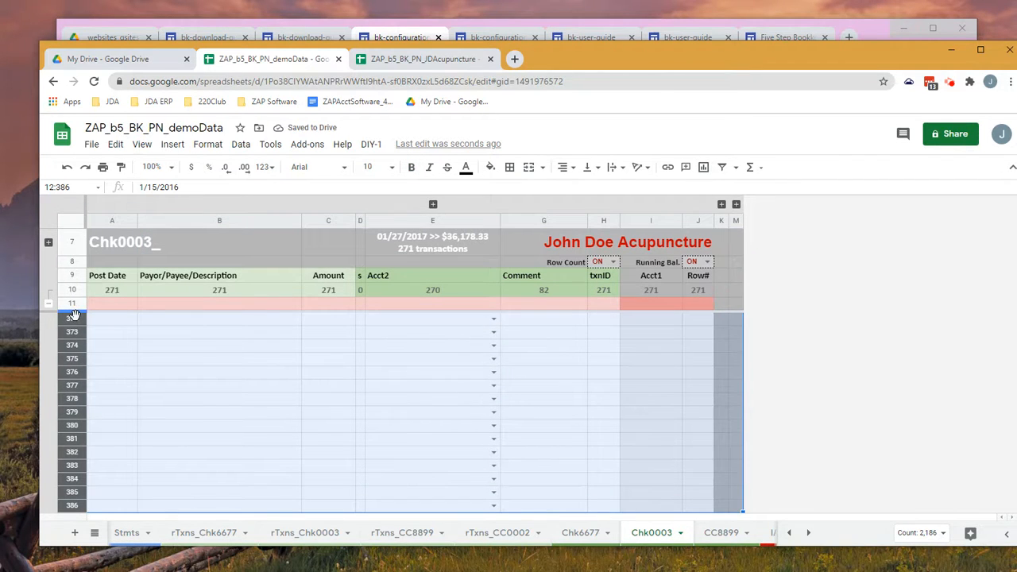
{"action": "left_click", "coordinate": [112, 302]}
{"action": "key", "text": "Down"}
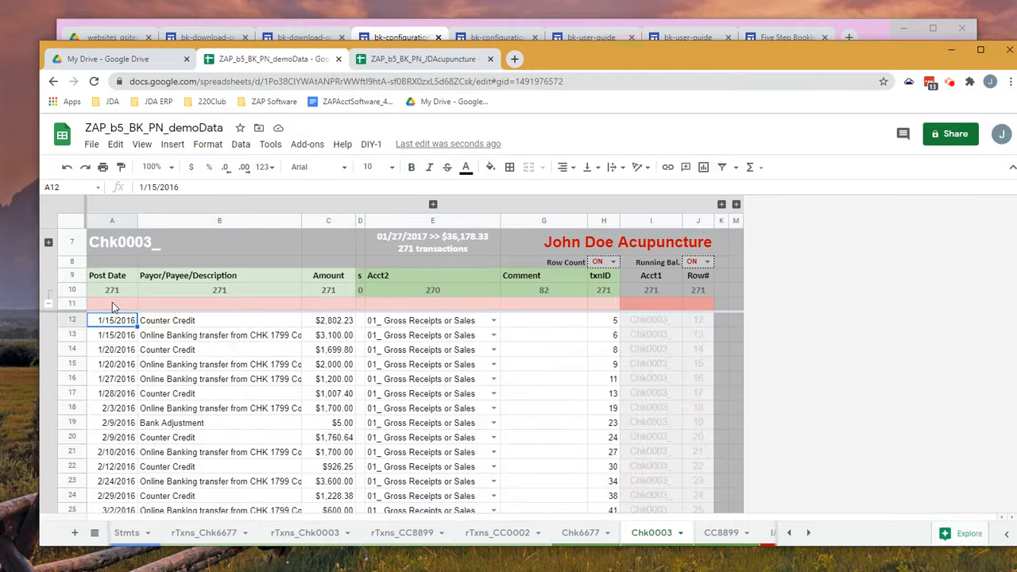
{"action": "left_click", "coordinate": [74, 319]}
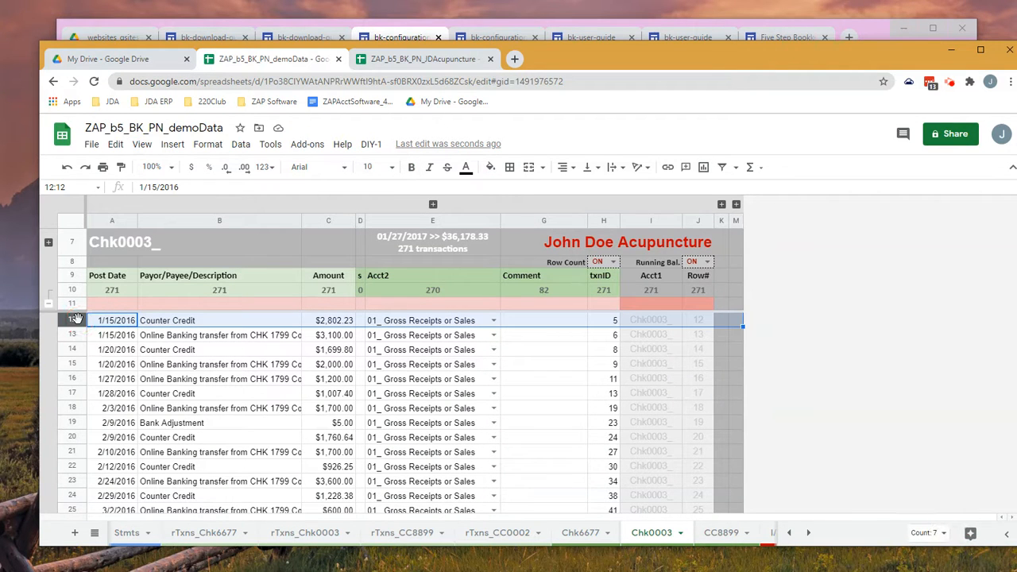
{"action": "key", "text": "ctrl+shift+Down"}
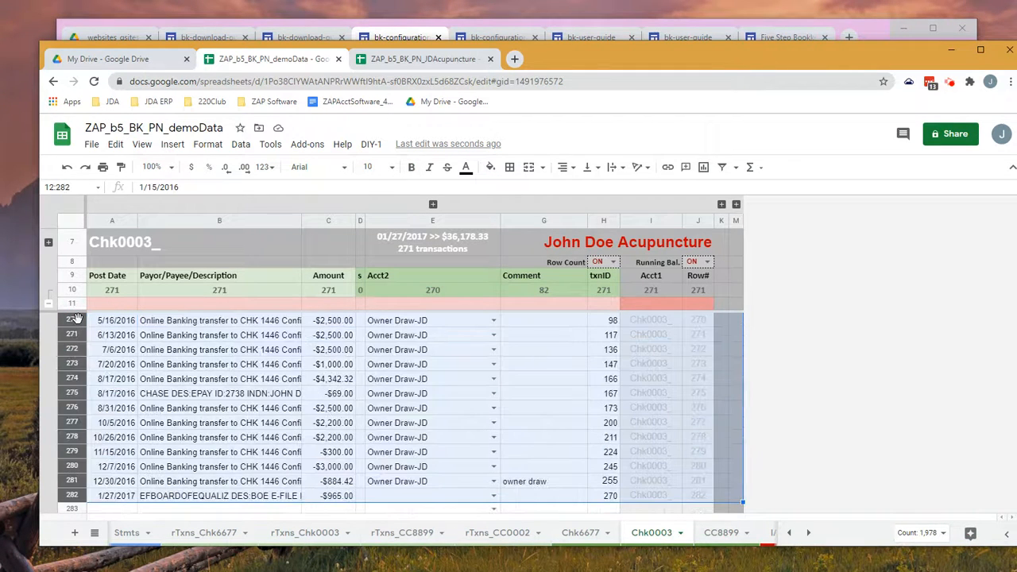
{"action": "key", "text": "Delete"}
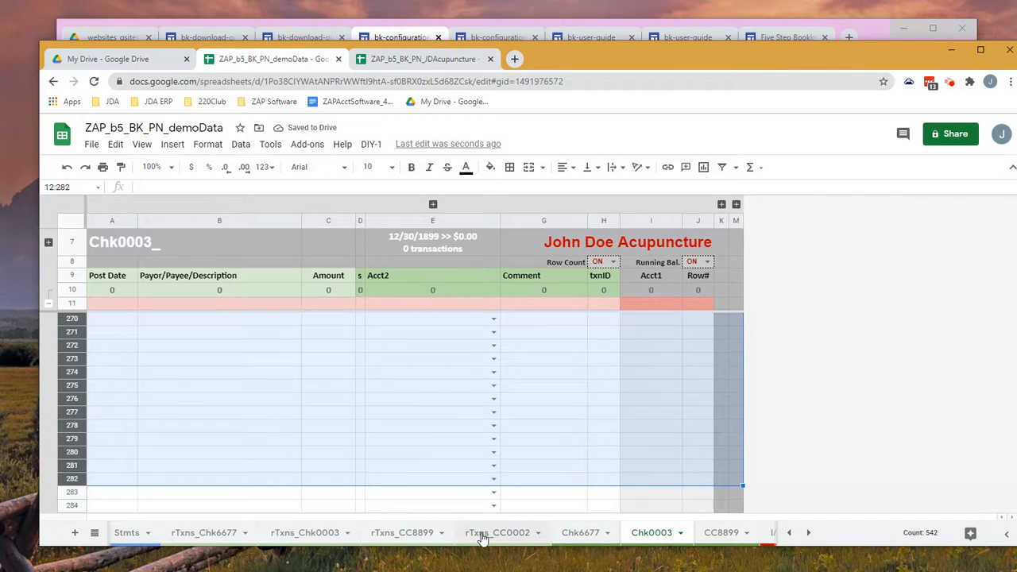
- Clear the Download Sets entries in C11:G16 on the rTxns_Chk0003 sheet
{"action": "left_click", "coordinate": [316, 542]}
{"action": "left_click", "coordinate": [652, 534]}
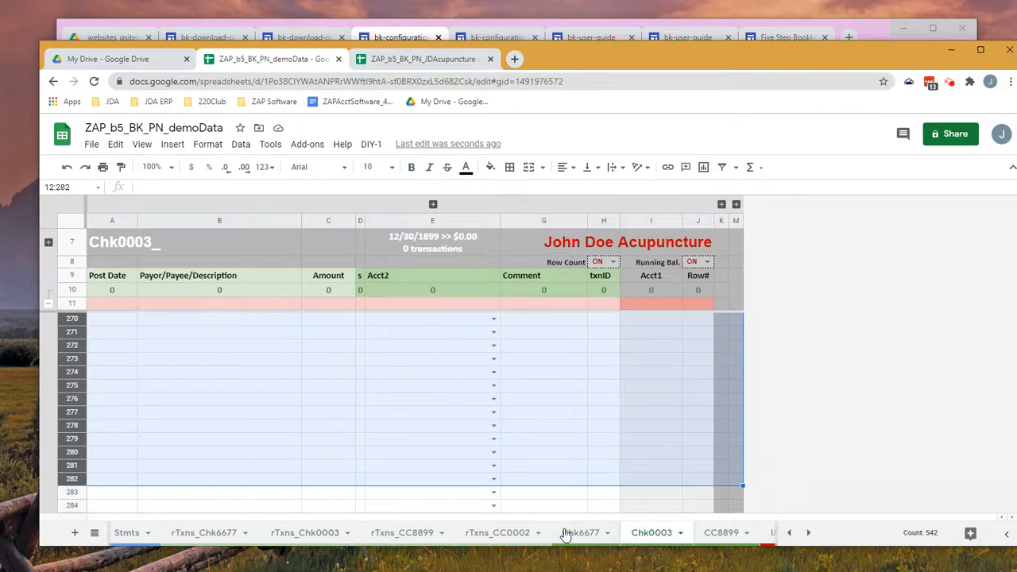
{"action": "left_click", "coordinate": [312, 539]}
{"action": "left_click_drag", "start_coordinate": [157, 395], "coordinate": [390, 464]}
{"action": "key", "text": "Delete"}
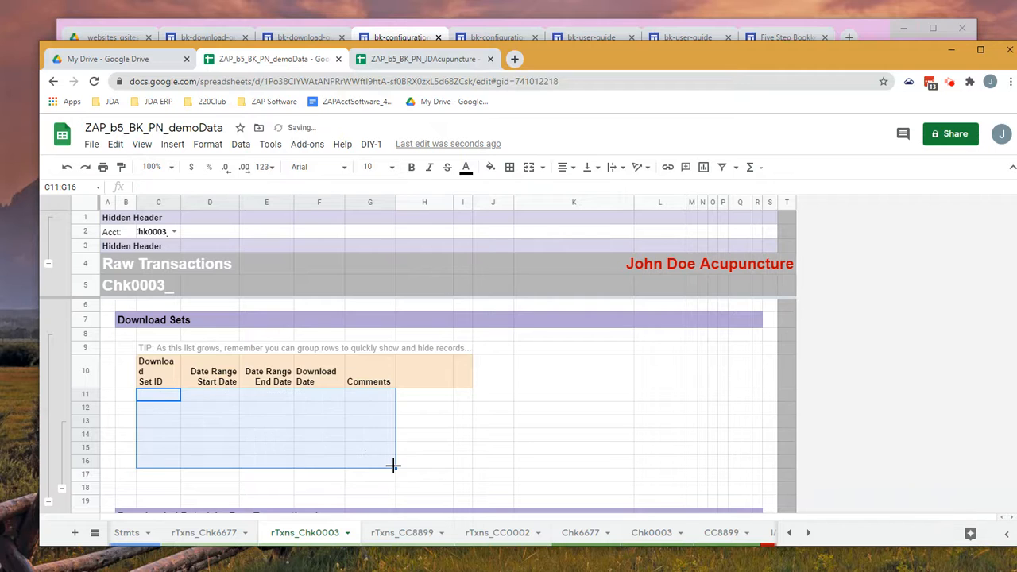
- Clear the downloaded raw transactions in rows 27 to 339 of rTxns_Chk0003 and collapse its hidden header rows
{"action": "scroll", "coordinate": [394, 465], "scroll_direction": "down", "scroll_amount": 5}
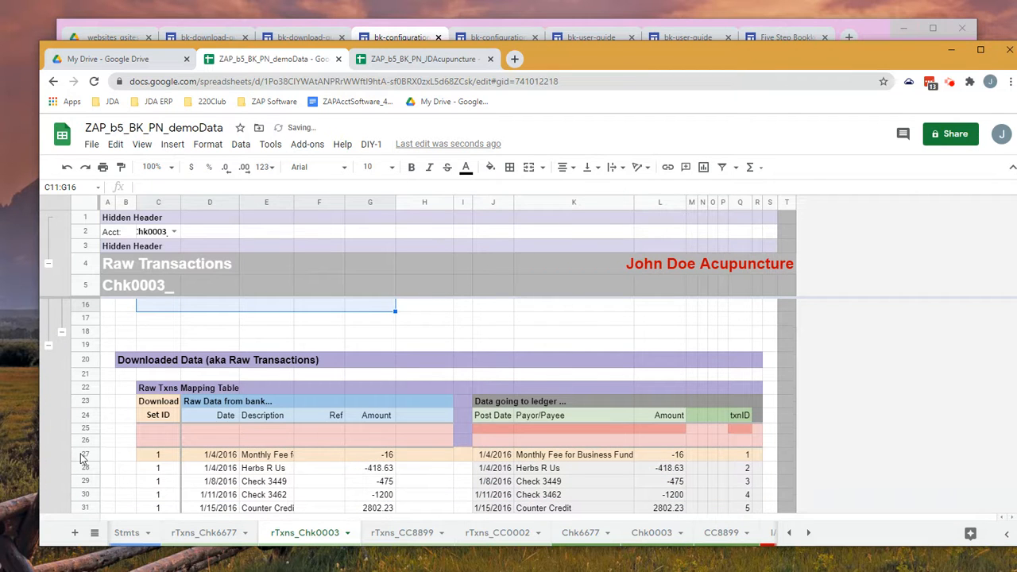
{"action": "left_click", "coordinate": [83, 455]}
{"action": "key", "text": "ctrl+shift+Down"}
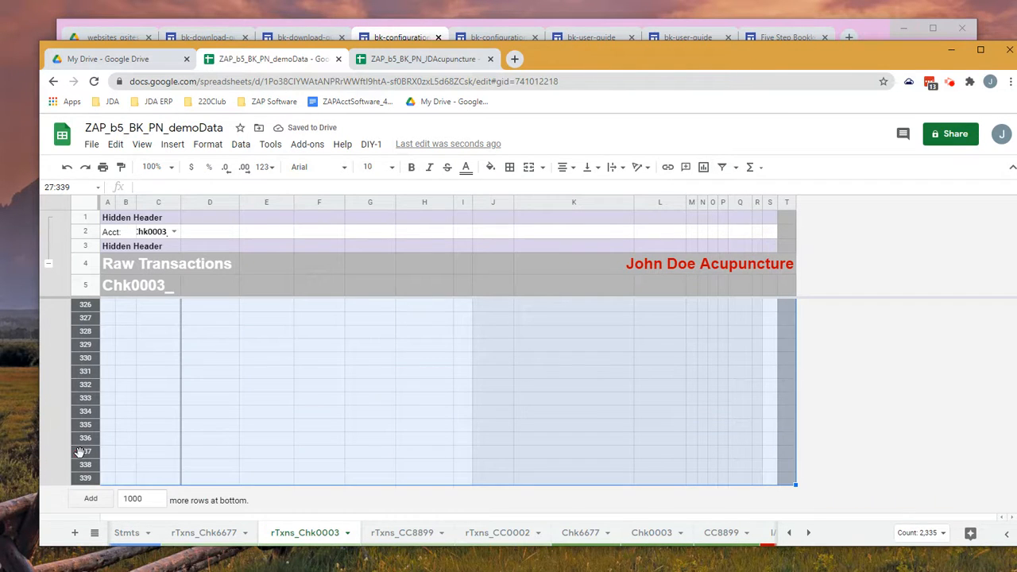
{"action": "left_click", "coordinate": [46, 243]}
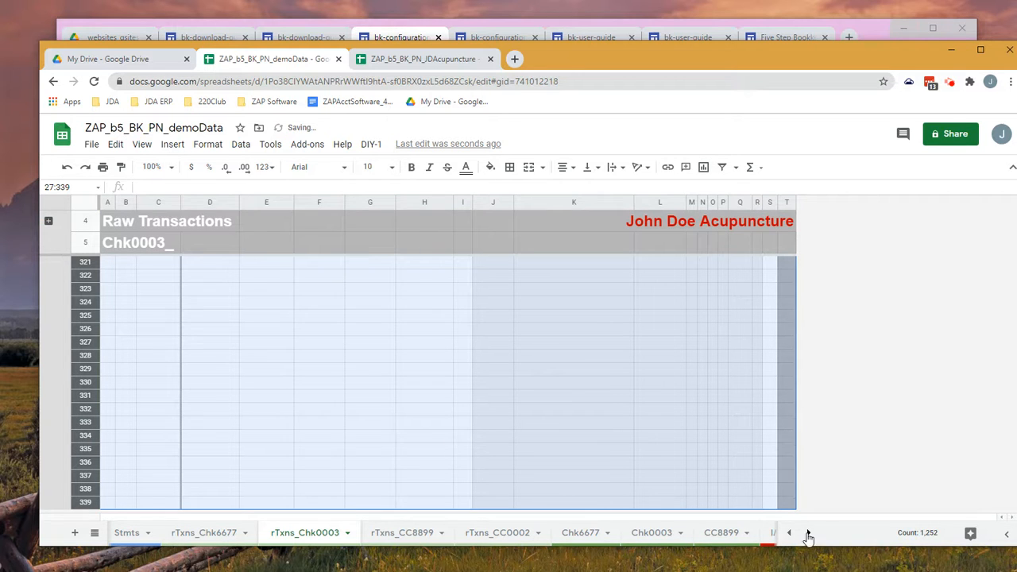
- Check the guide's Pass 4 list, and open the B/S sheet with columns F to I collapsed
{"action": "left_click_drag", "start_coordinate": [661, 59], "coordinate": [1016, 79]}
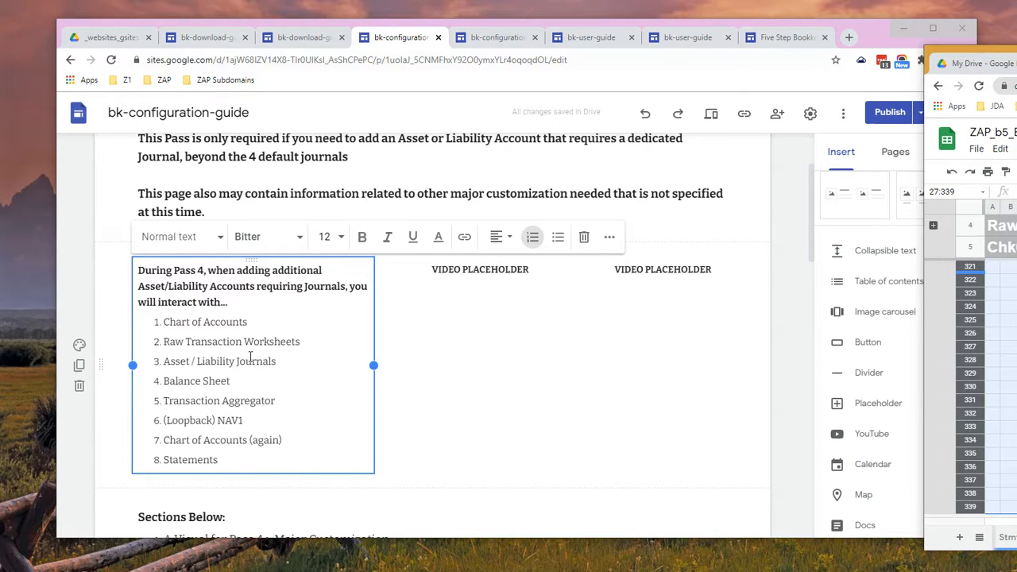
{"action": "left_click_drag", "start_coordinate": [1016, 80], "coordinate": [627, 41]}
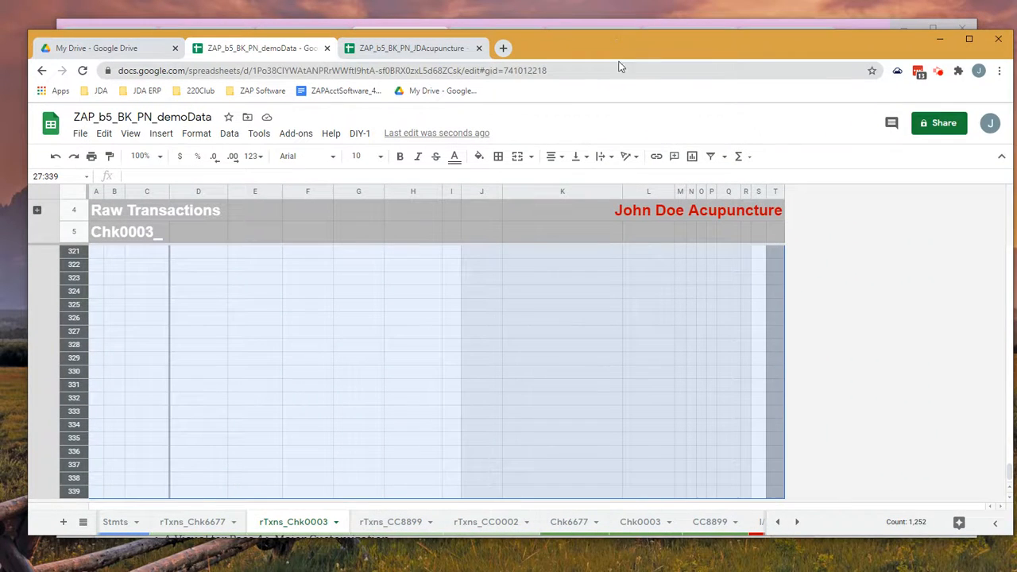
{"action": "left_click", "coordinate": [797, 521]}
{"action": "left_click", "coordinate": [736, 522]}
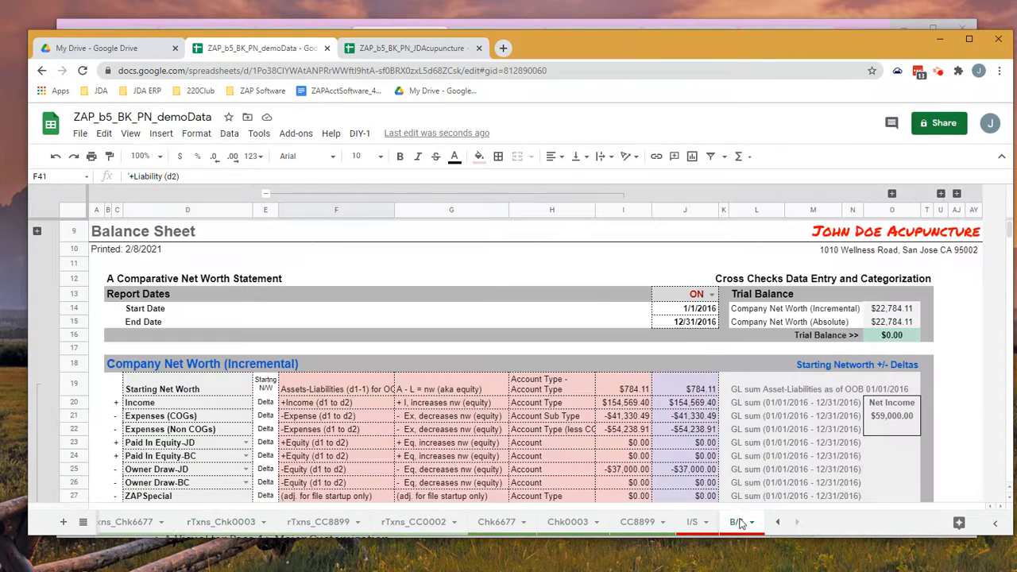
{"action": "left_click", "coordinate": [377, 196]}
{"action": "scroll", "coordinate": [363, 298], "scroll_direction": "down", "scroll_amount": 5}
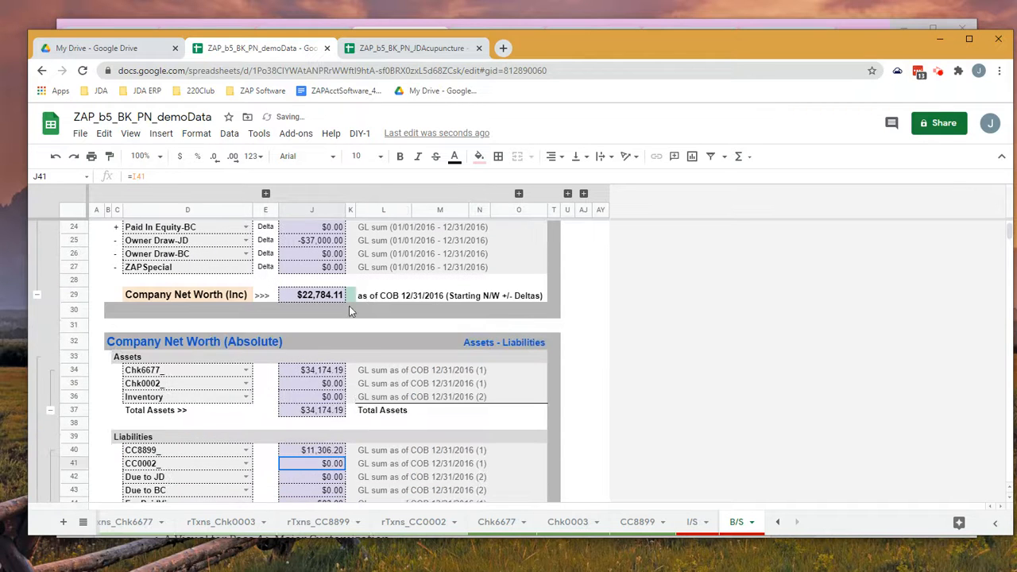
- Insert a row below Chk0002_ in the balance sheet's Assets section and set its account to Chk0003_
{"action": "left_click", "coordinate": [74, 384]}
{"action": "right_click", "coordinate": [73, 384]}
{"action": "left_click", "coordinate": [392, 401]}
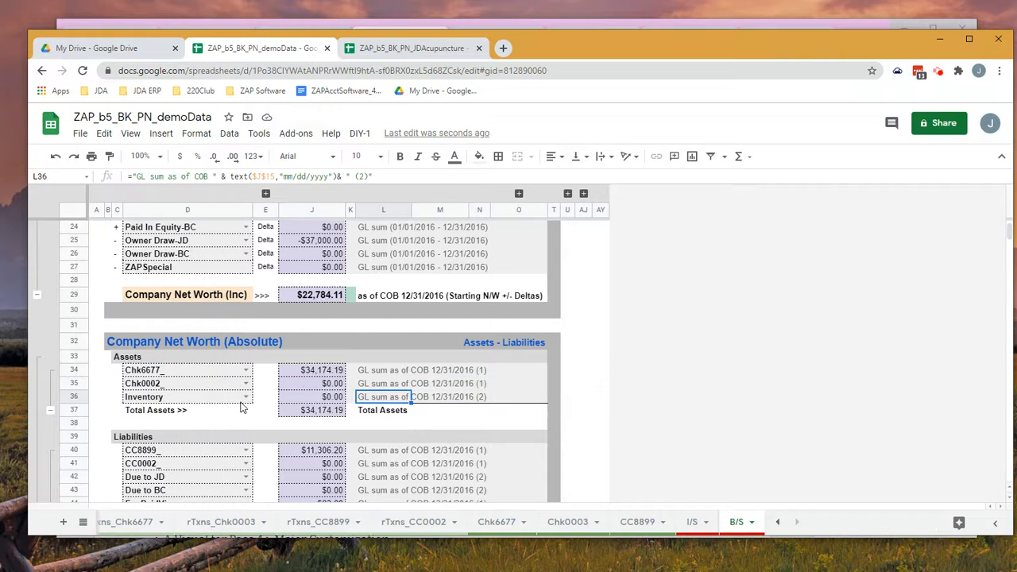
{"action": "right_click", "coordinate": [72, 386]}
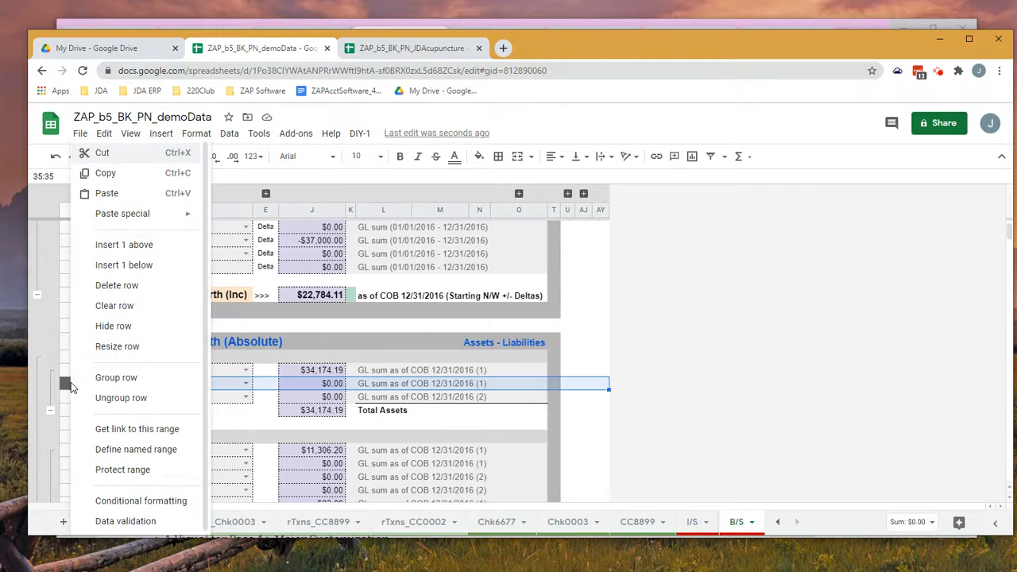
{"action": "left_click", "coordinate": [112, 266]}
{"action": "left_click", "coordinate": [246, 395]}
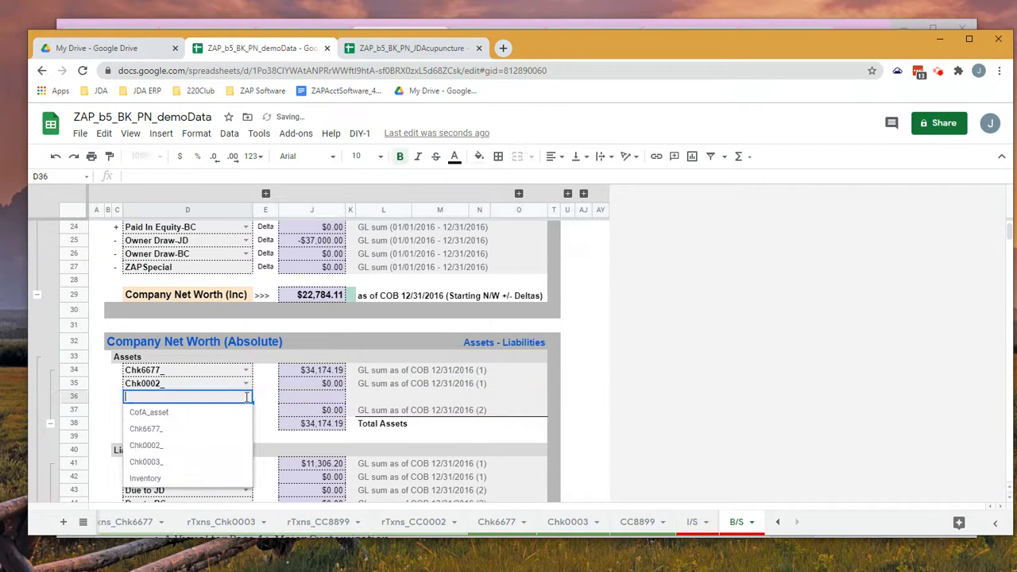
{"action": "left_click", "coordinate": [212, 464]}
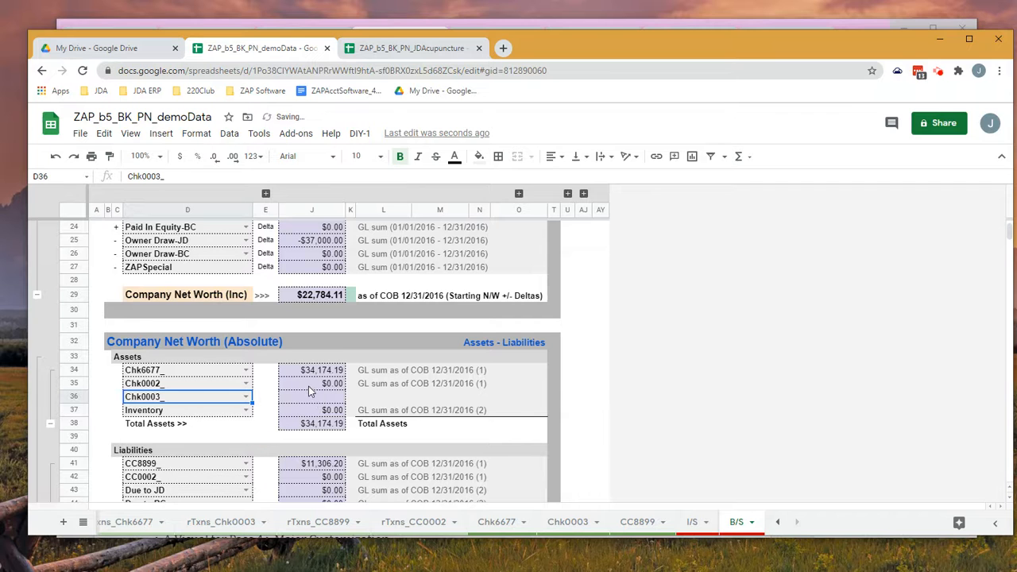
- Expand columns F to I and fill the Chk0002_ row's contents from F35:L35 down into the Chk0003_ row
{"action": "left_click", "coordinate": [267, 193]}
{"action": "scroll", "coordinate": [327, 358], "scroll_direction": "down", "scroll_amount": 8}
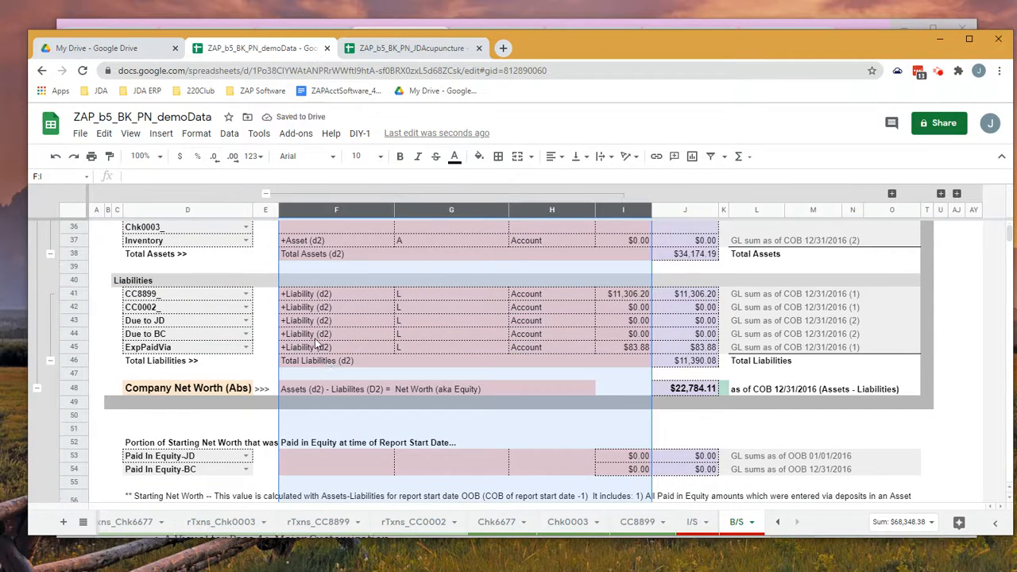
{"action": "scroll", "coordinate": [315, 339], "scroll_direction": "down", "scroll_amount": 5}
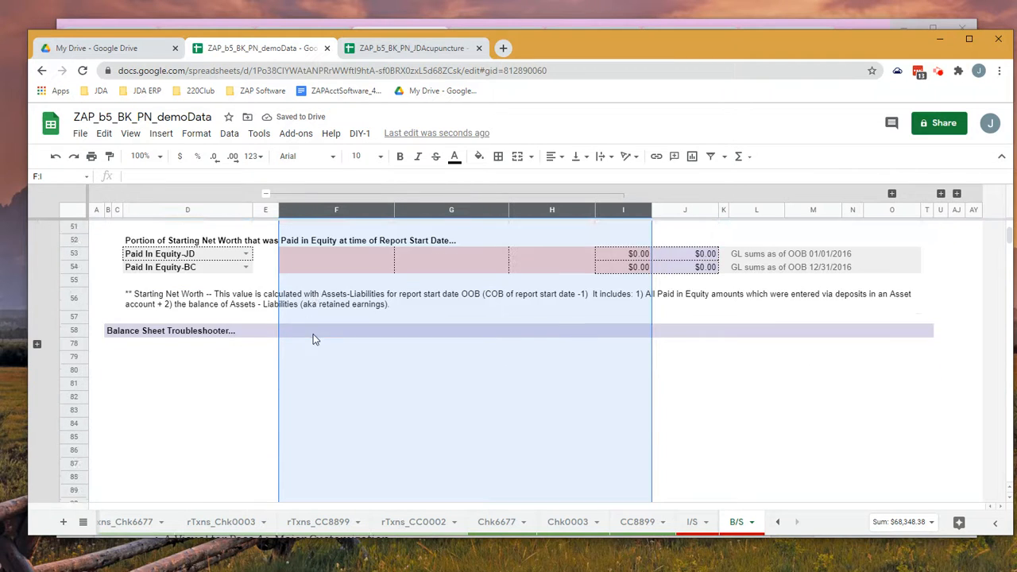
{"action": "scroll", "coordinate": [314, 340], "scroll_direction": "up", "scroll_amount": 8}
{"action": "scroll", "coordinate": [314, 338], "scroll_direction": "up", "scroll_amount": 1}
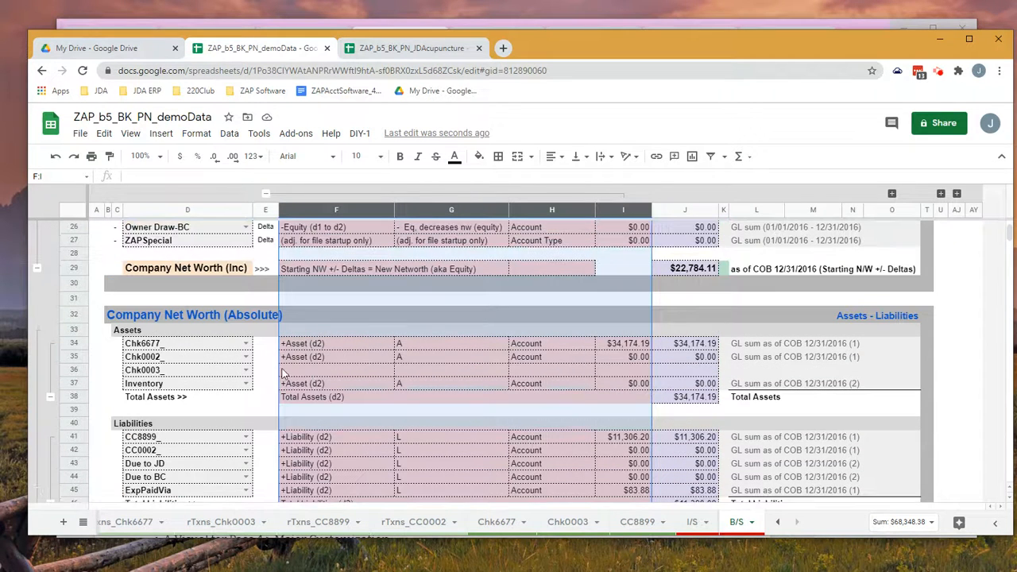
{"action": "left_click", "coordinate": [355, 358]}
{"action": "left_click_drag", "start_coordinate": [355, 358], "coordinate": [785, 369]}
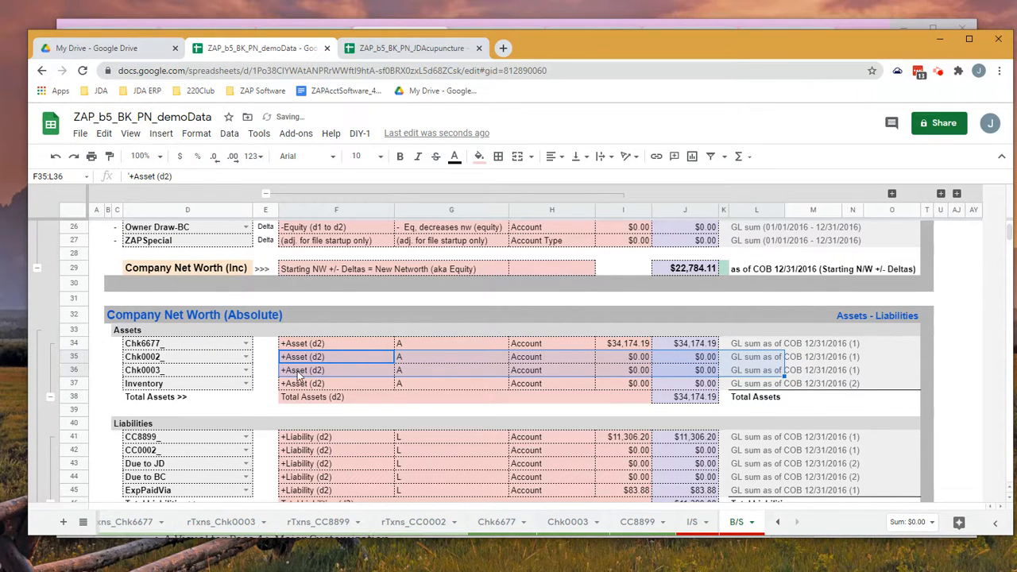
{"action": "scroll", "coordinate": [382, 316], "scroll_direction": "up", "scroll_amount": 2}
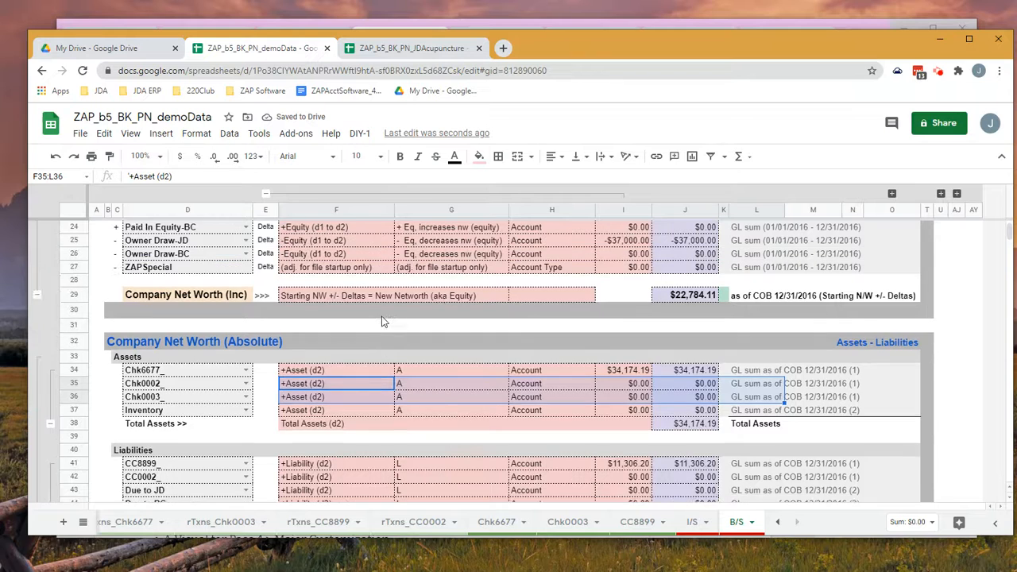
- Open the _txnAggregator sheet and look across its transaction map columns
{"action": "scroll", "coordinate": [382, 317], "scroll_direction": "down", "scroll_amount": 1}
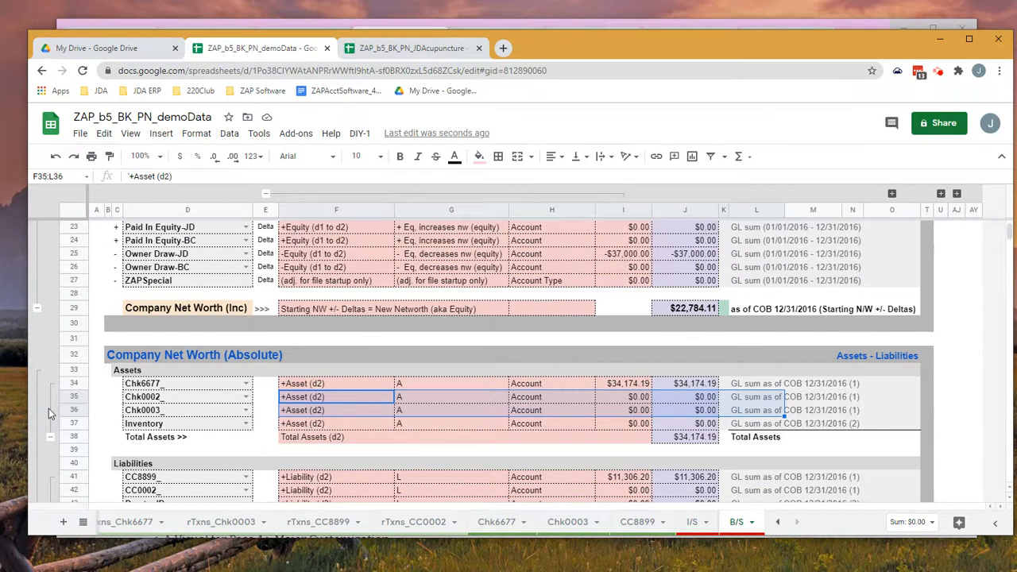
{"action": "left_click_drag", "start_coordinate": [545, 47], "coordinate": [68, 52]}
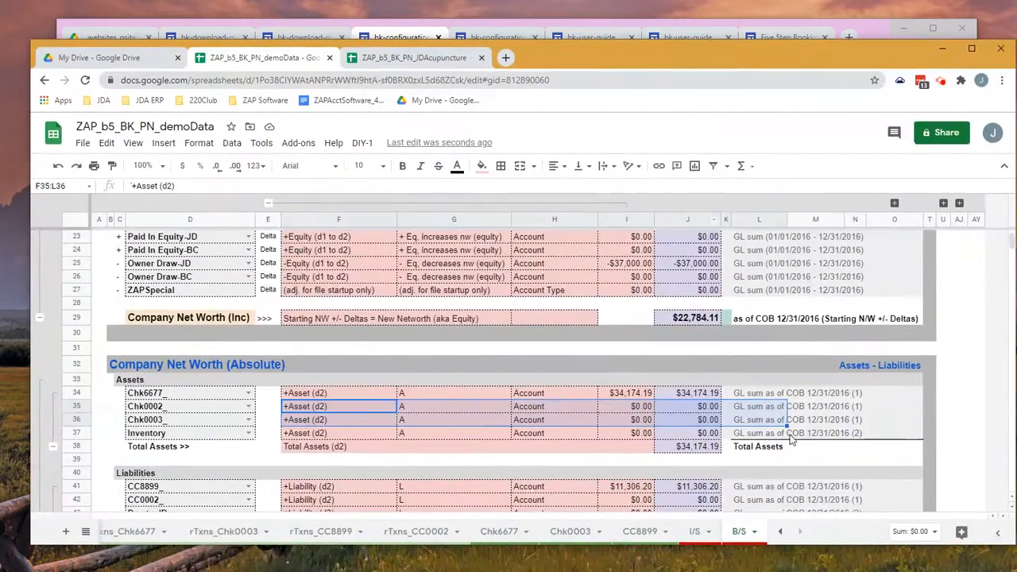
{"action": "left_click", "coordinate": [85, 530]}
{"action": "scroll", "coordinate": [125, 427], "scroll_direction": "down", "scroll_amount": 5}
{"action": "scroll", "coordinate": [124, 428], "scroll_direction": "down", "scroll_amount": 6}
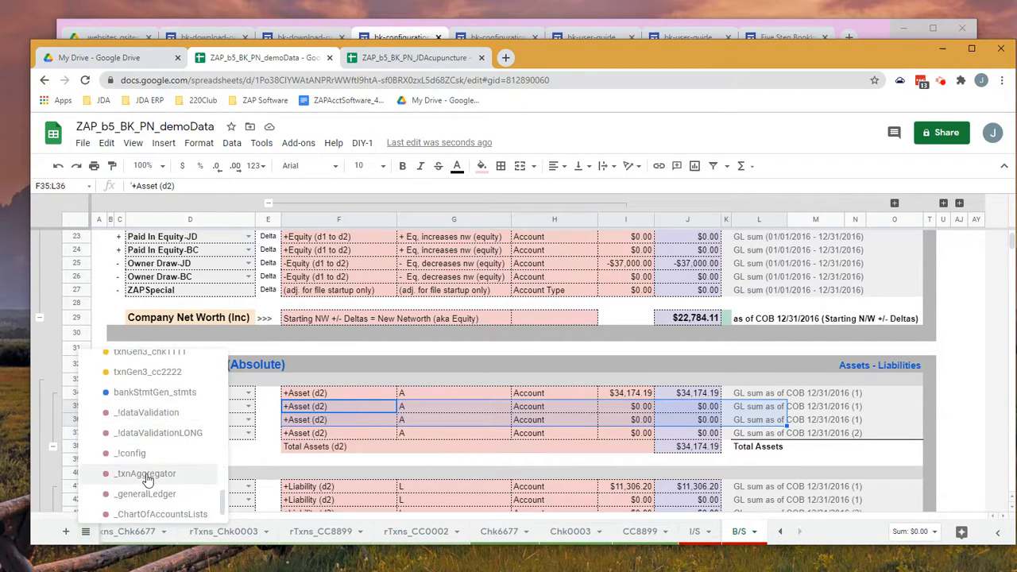
{"action": "left_click", "coordinate": [147, 477]}
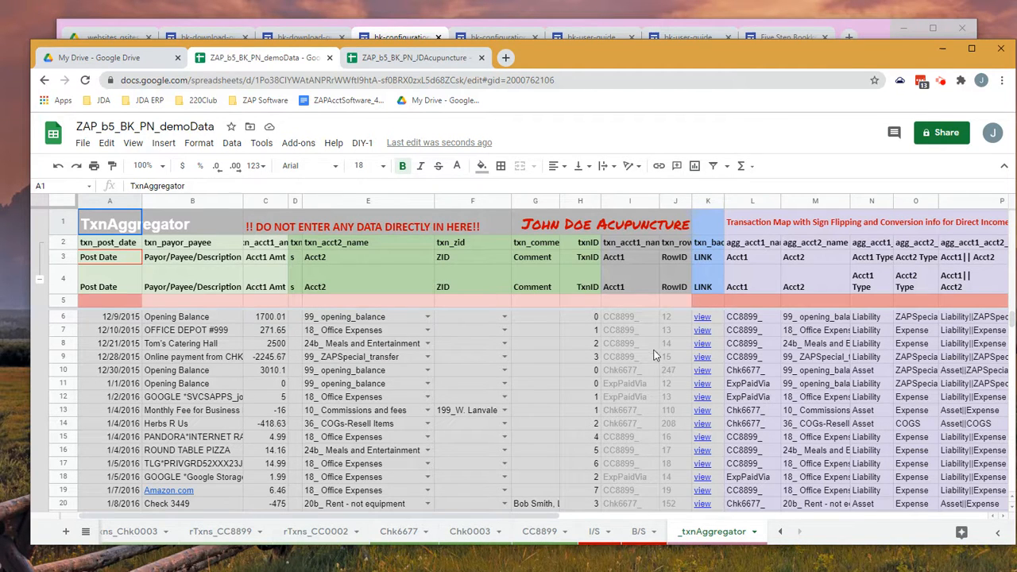
{"action": "left_click_drag", "start_coordinate": [534, 517], "coordinate": [731, 515]}
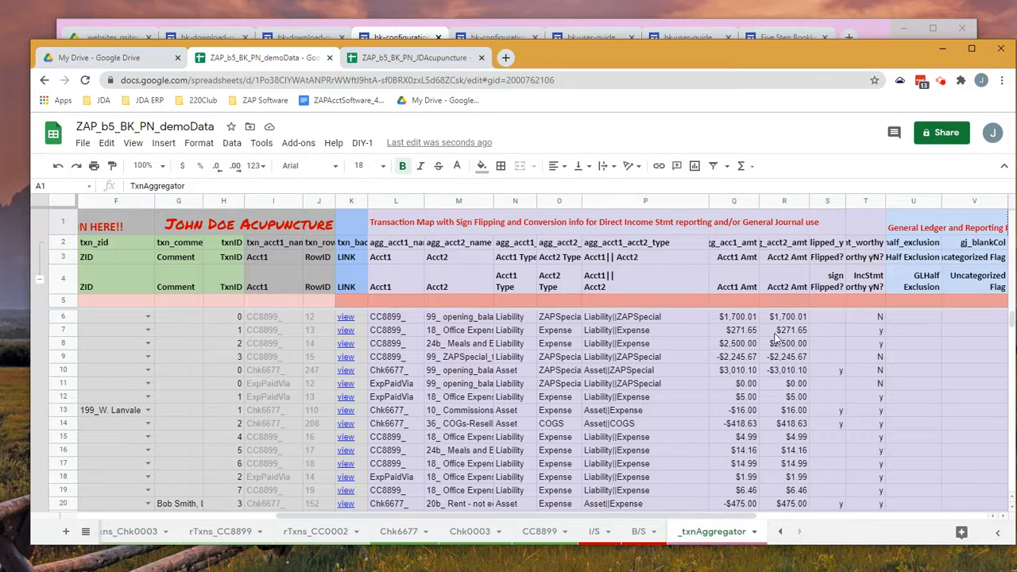
{"action": "left_click", "coordinate": [605, 516]}
{"action": "left_click_drag", "start_coordinate": [606, 520], "coordinate": [379, 519]}
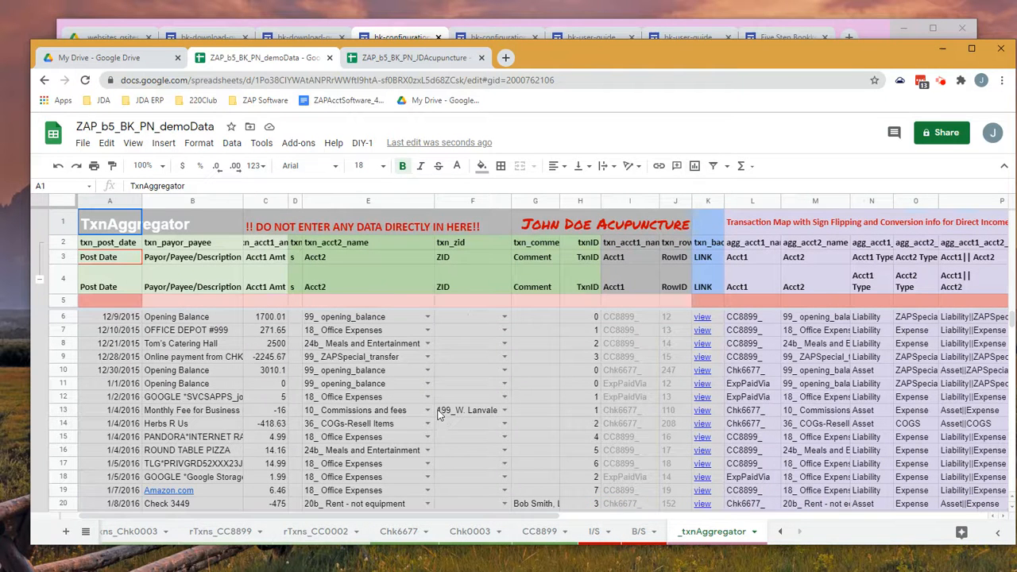
- Enlarge the formula view of cell A5 and copy the formula's Chk0002 filter line
{"action": "left_click", "coordinate": [116, 302]}
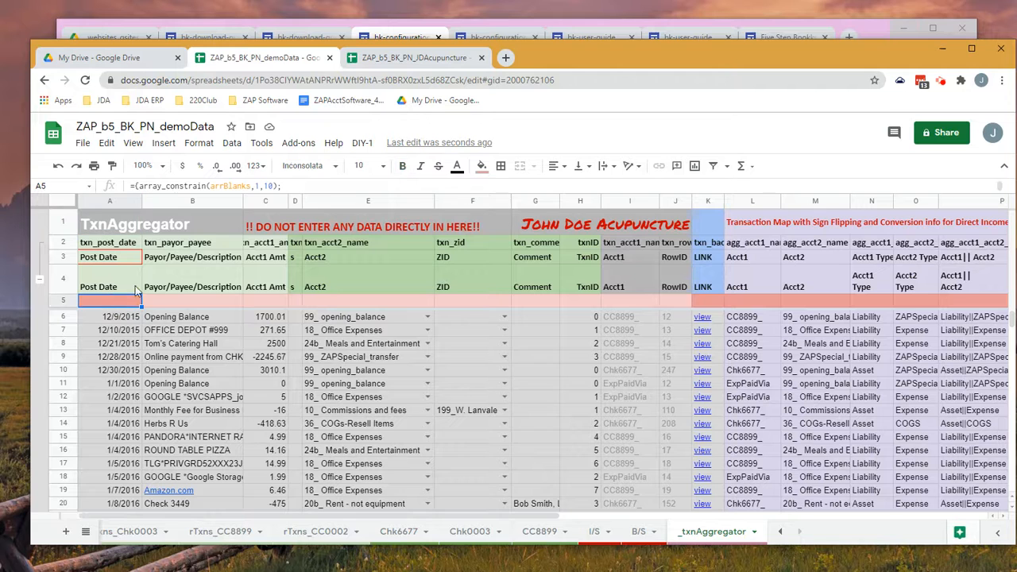
{"action": "left_click_drag", "start_coordinate": [268, 193], "coordinate": [264, 335]}
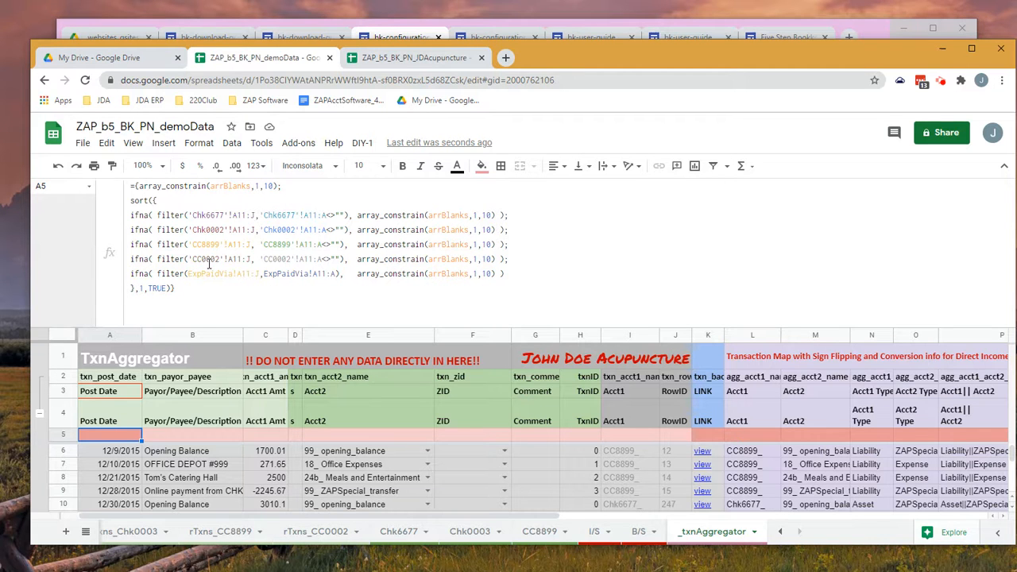
{"action": "left_click_drag", "start_coordinate": [131, 230], "coordinate": [515, 230]}
{"action": "key", "text": "ctrl+c"}
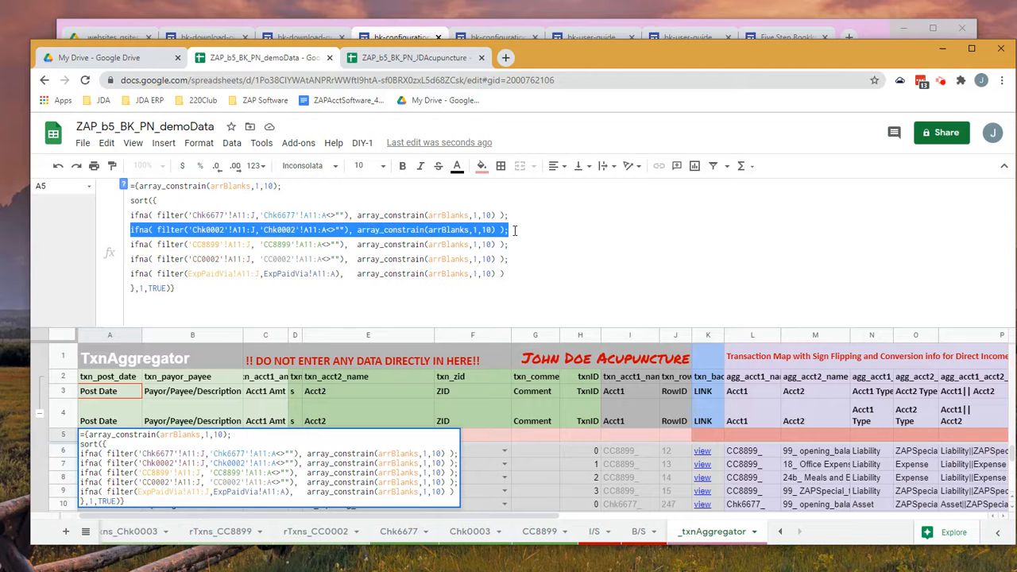
{"action": "left_click", "coordinate": [515, 230]}
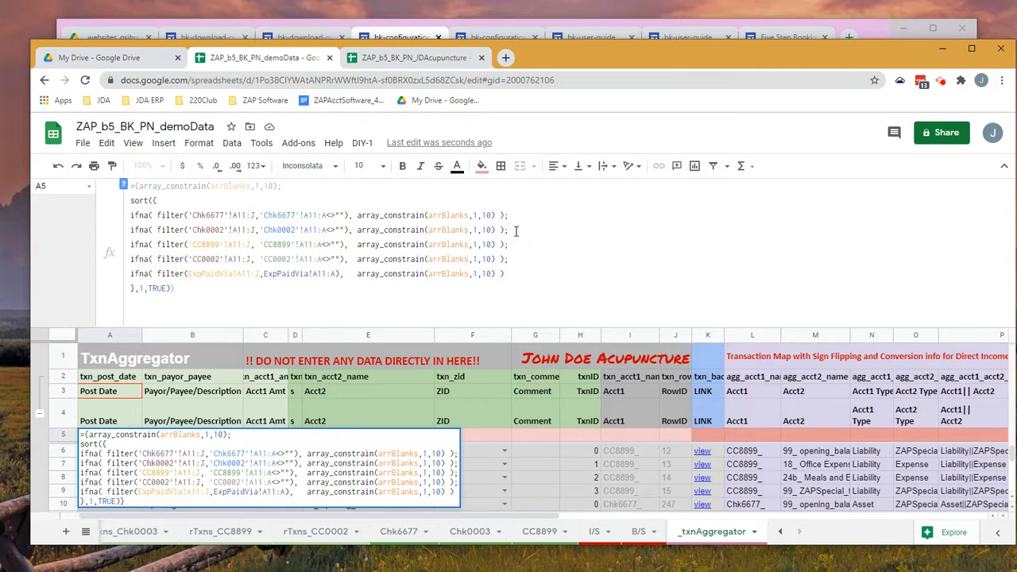
{"action": "key", "text": "Return"}
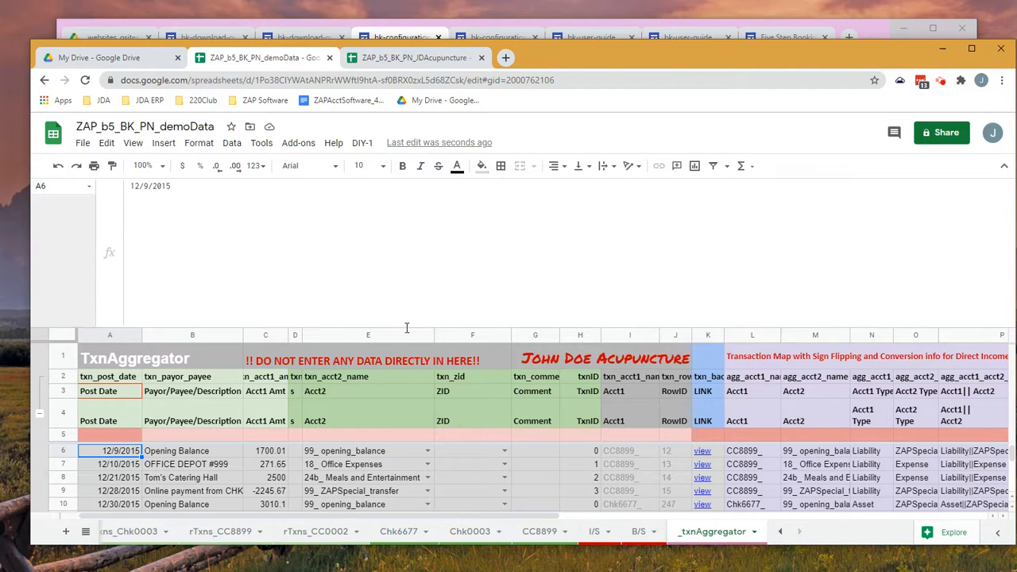
- Paste the copied filter line on a new line directly below the Chk0002 line in A5's formula
{"action": "left_click", "coordinate": [135, 435]}
{"action": "left_click", "coordinate": [511, 242]}
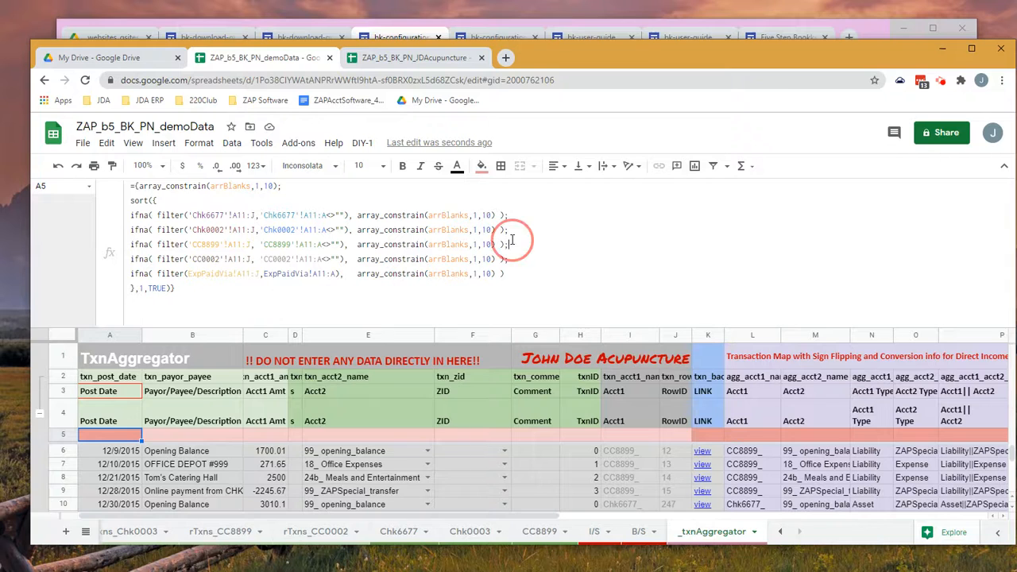
{"action": "left_click", "coordinate": [511, 232]}
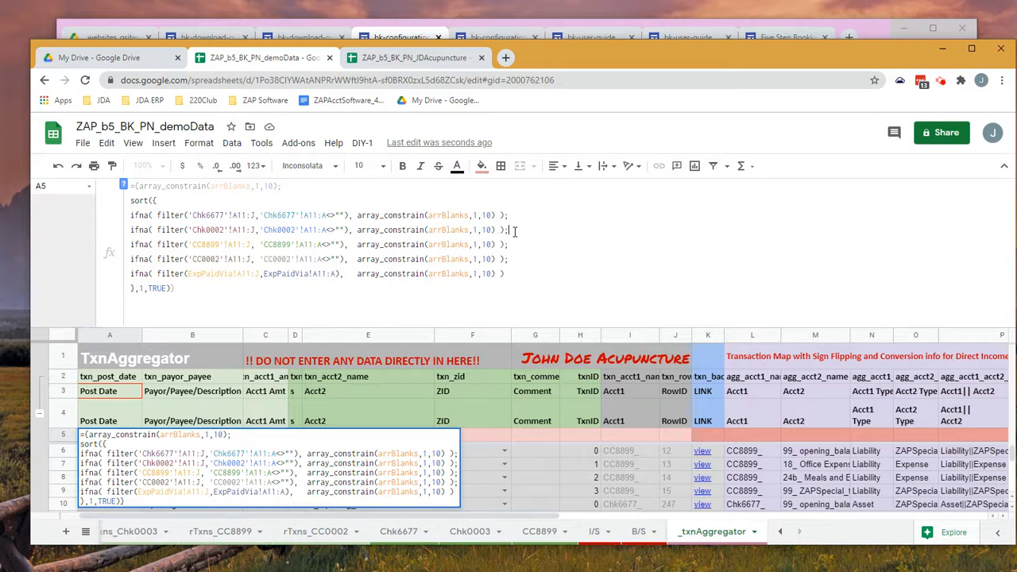
{"action": "key", "text": "ctrl+Return"}
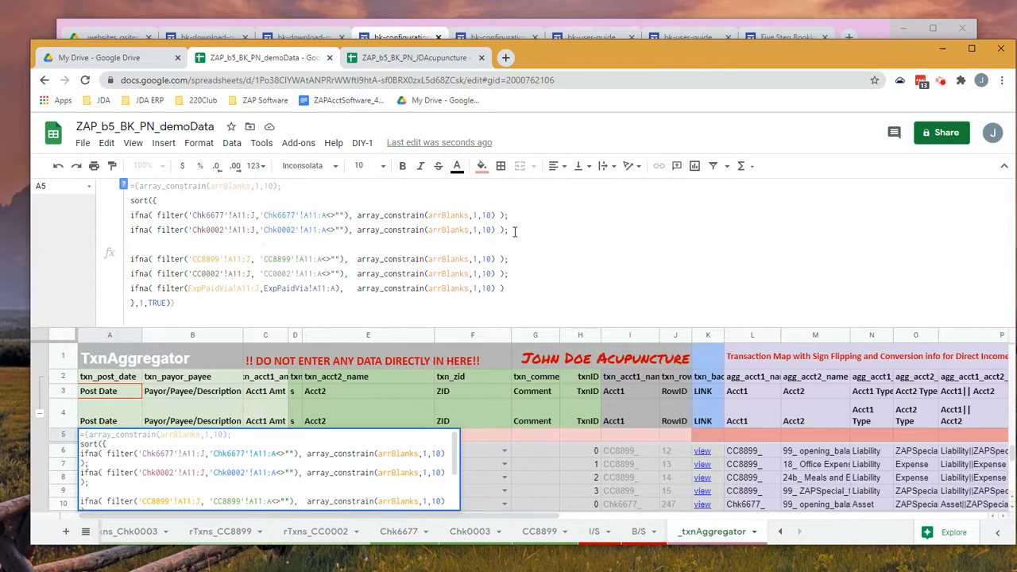
{"action": "key", "text": "ctrl+v"}
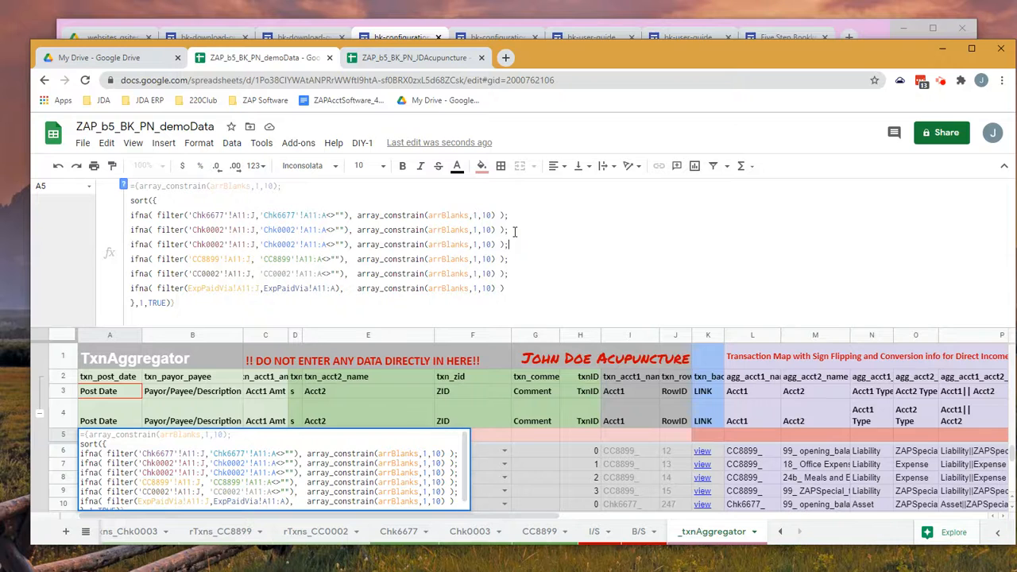
- Change the first sheet reference in the pasted filter line to 'Chk0003'!A11:J
{"action": "left_click", "coordinate": [222, 244]}
{"action": "key", "text": "Delete"}
{"action": "type", "text": "3"}
{"action": "left_click", "coordinate": [554, 236]}
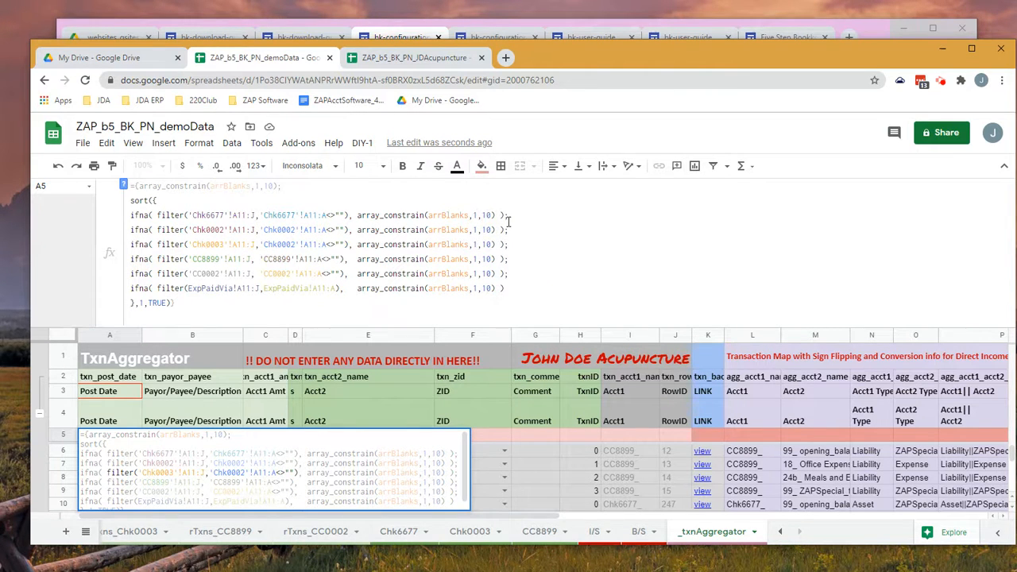
- Commit A5's formula without the stray G6 reference after the CC0002 line, and shrink the formula view back to one line
{"action": "left_click", "coordinate": [508, 290]}
{"action": "left_click", "coordinate": [503, 289]}
{"action": "left_click_drag", "start_coordinate": [524, 273], "coordinate": [130, 278]}
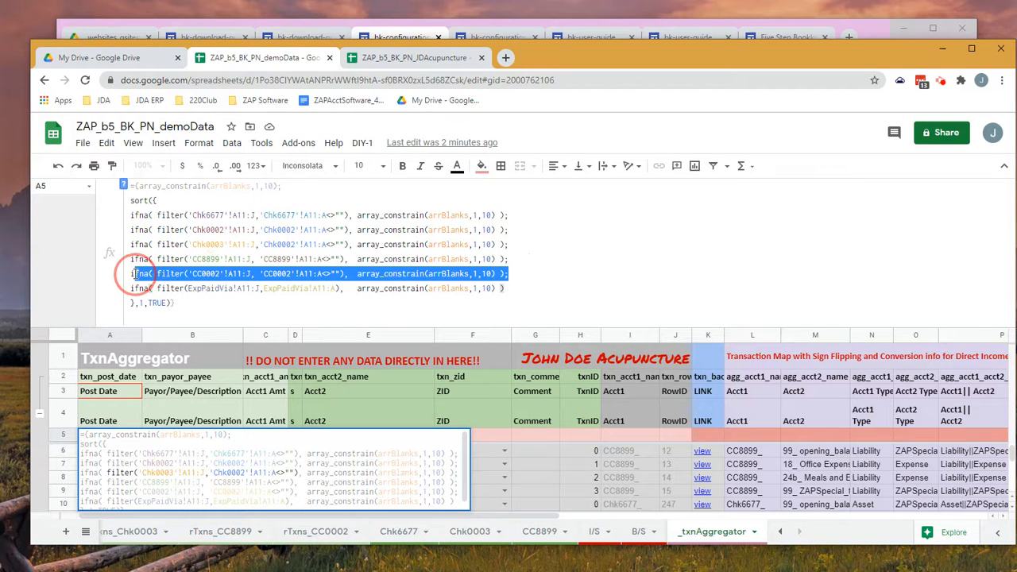
{"action": "left_click", "coordinate": [535, 272]}
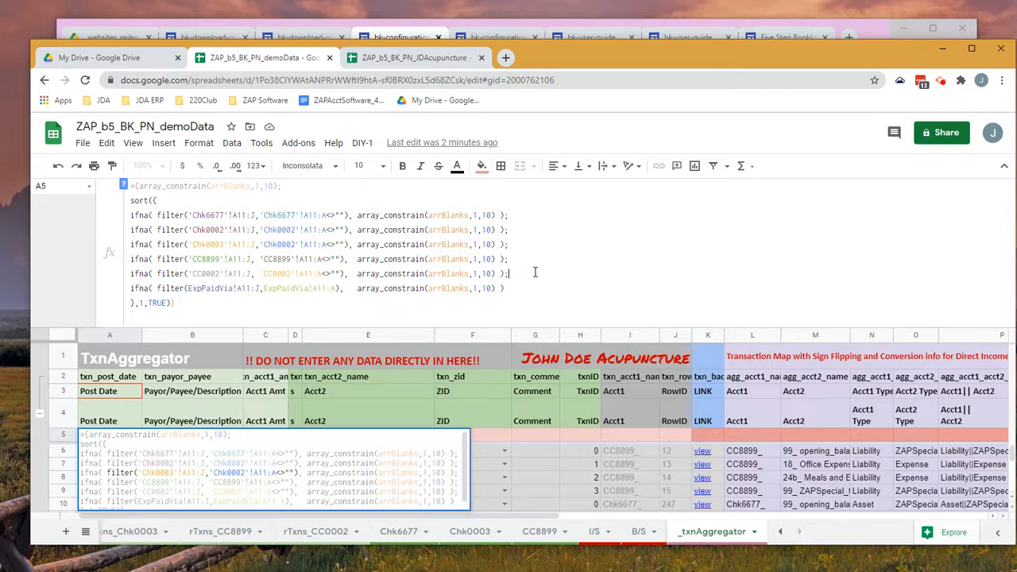
{"action": "left_click", "coordinate": [518, 451]}
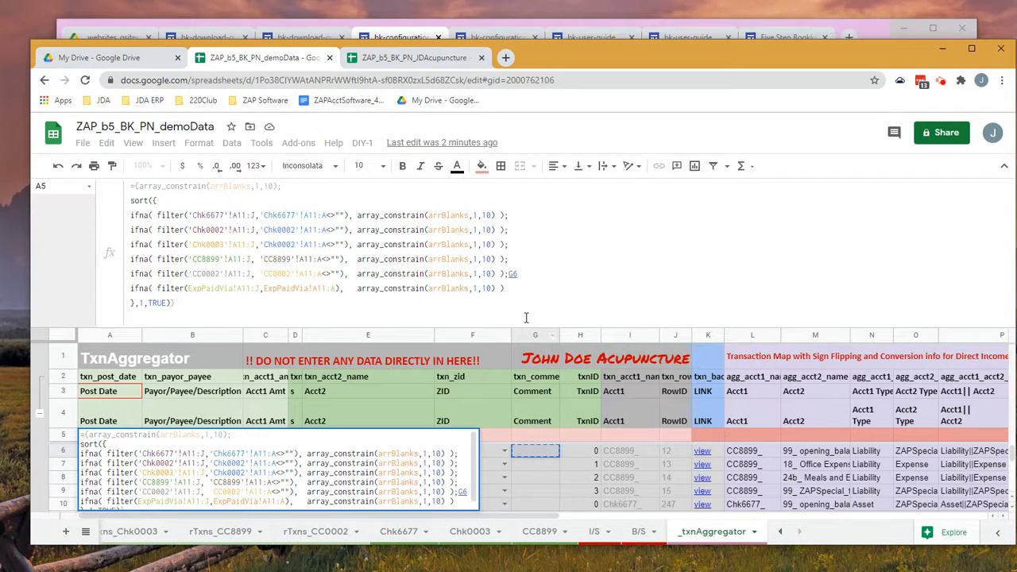
{"action": "key", "text": "BackSpace"}
{"action": "key", "text": "BackSpace"}
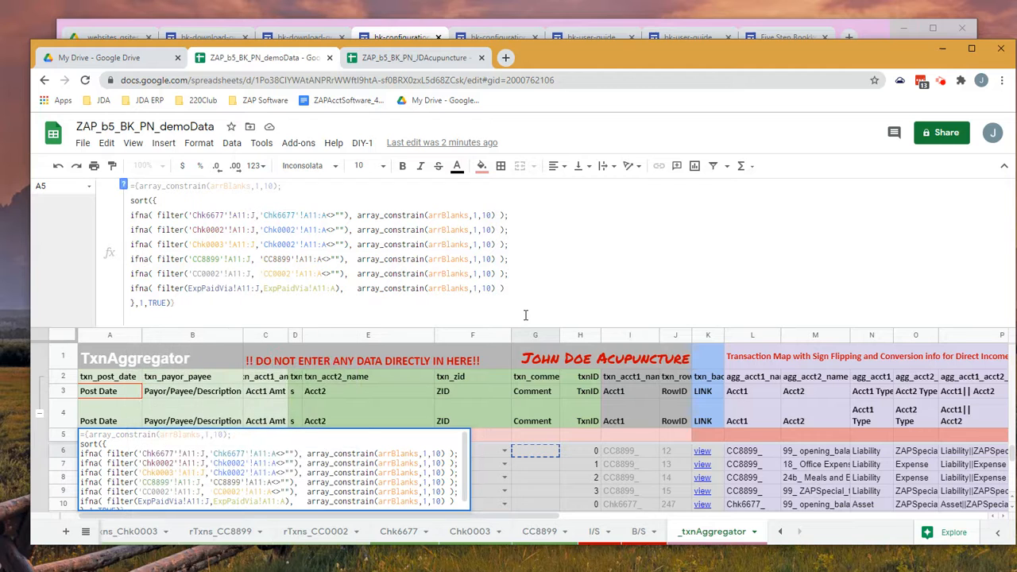
{"action": "key", "text": "Return"}
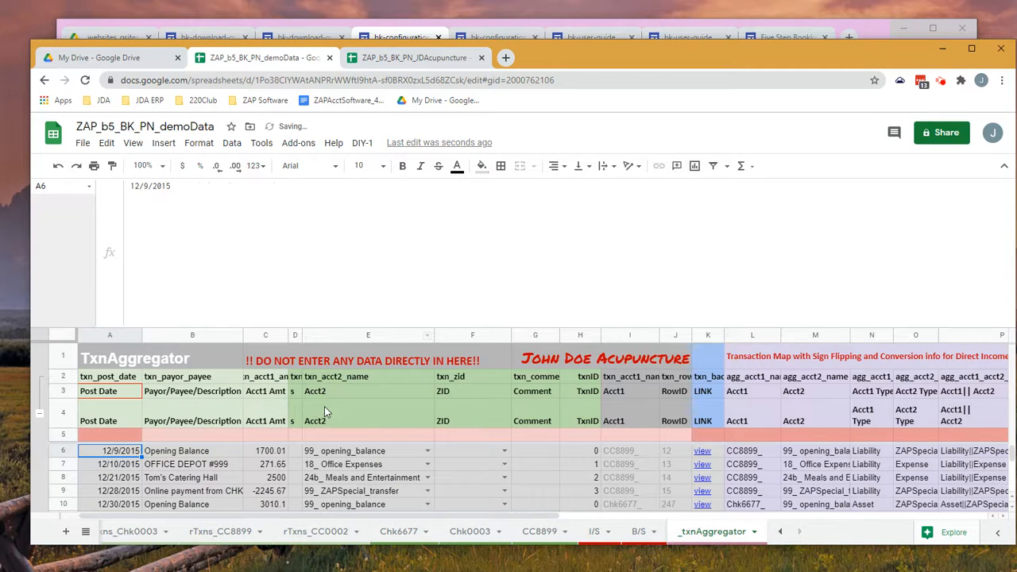
{"action": "left_click", "coordinate": [110, 433]}
{"action": "left_click_drag", "start_coordinate": [206, 327], "coordinate": [216, 196]}
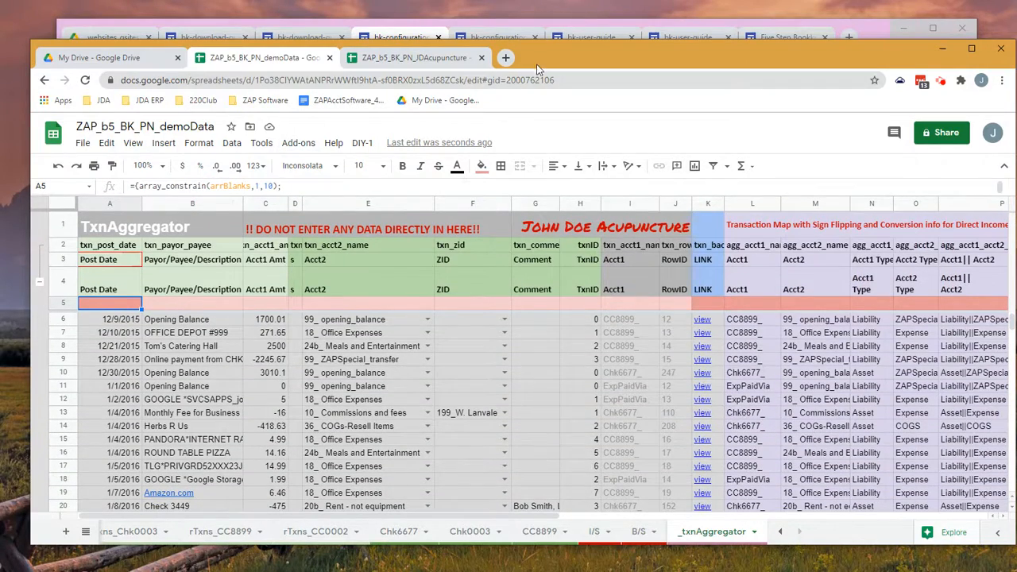
- Check the guide's Pass 4 list, and refresh the list of sheets on Nav1
{"action": "left_click_drag", "start_coordinate": [537, 63], "coordinate": [1016, 64]}
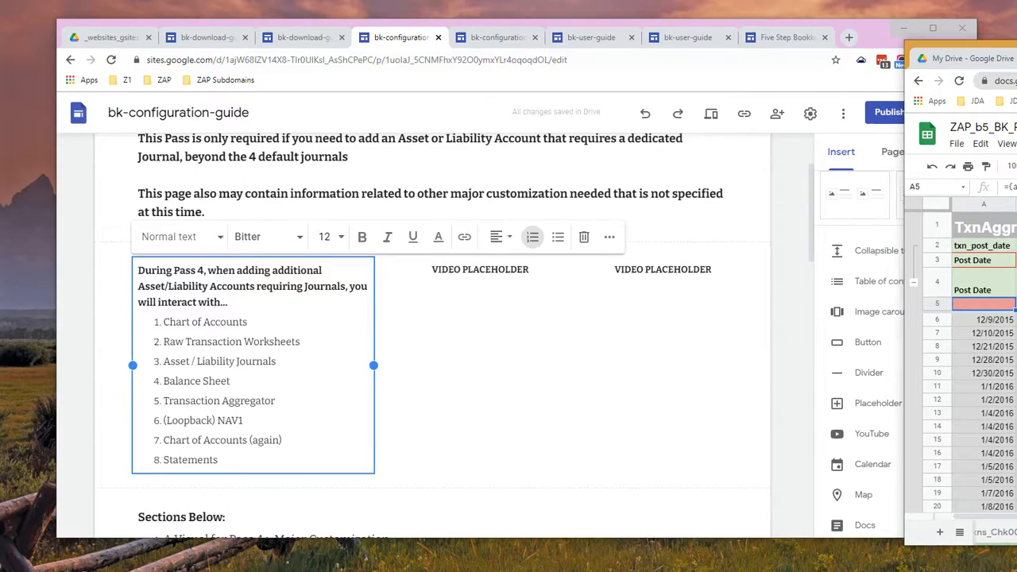
{"action": "left_click_drag", "start_coordinate": [1016, 58], "coordinate": [615, 55]}
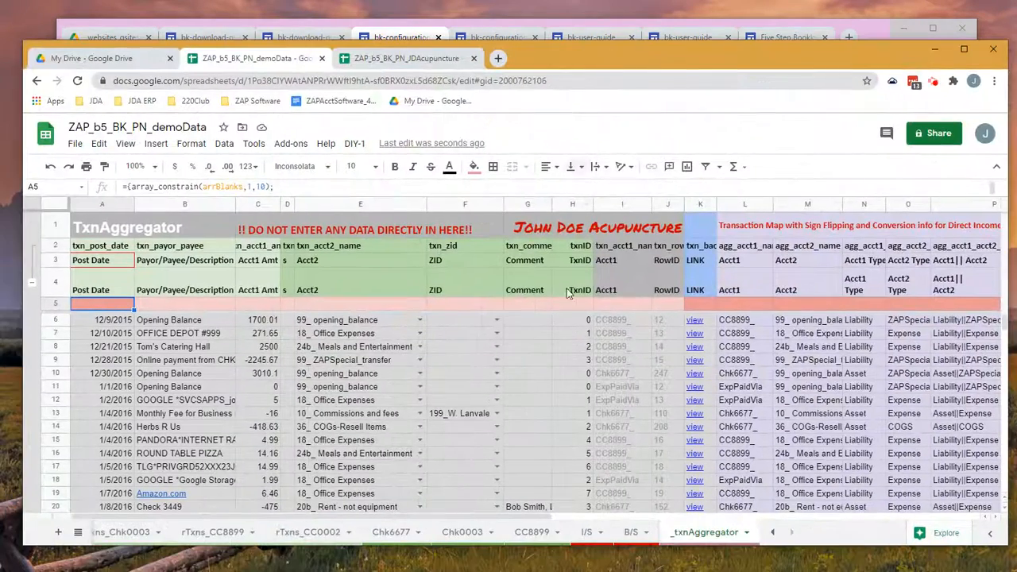
{"action": "left_click", "coordinate": [772, 532]}
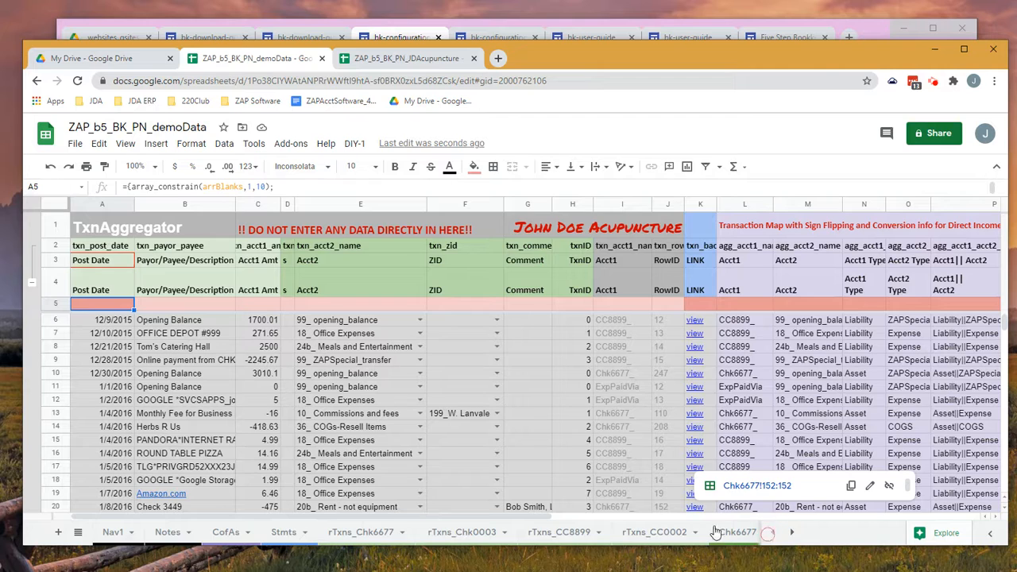
{"action": "left_click", "coordinate": [115, 533]}
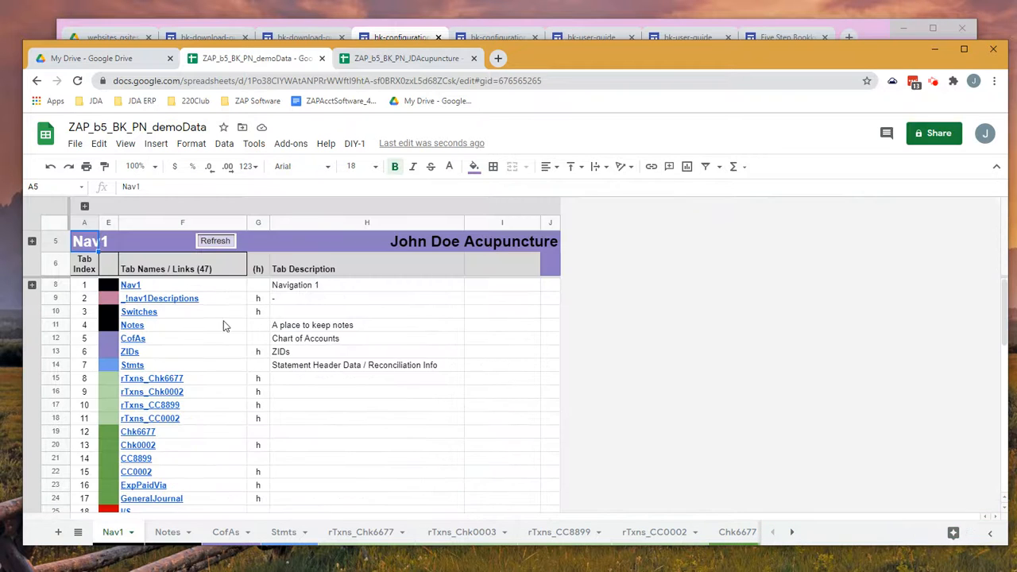
{"action": "left_click", "coordinate": [215, 243]}
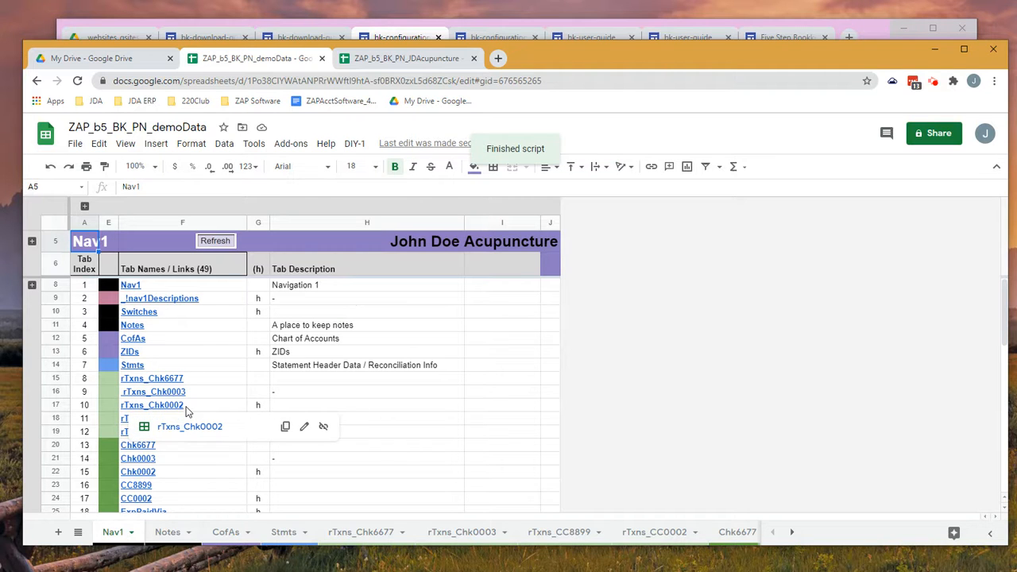
- Examine the rTxns_Chk0003 and Chk0003 entries and their descriptions in the Nav1 list, and compare them with the neighbouring account sheets
{"action": "left_click", "coordinate": [399, 467]}
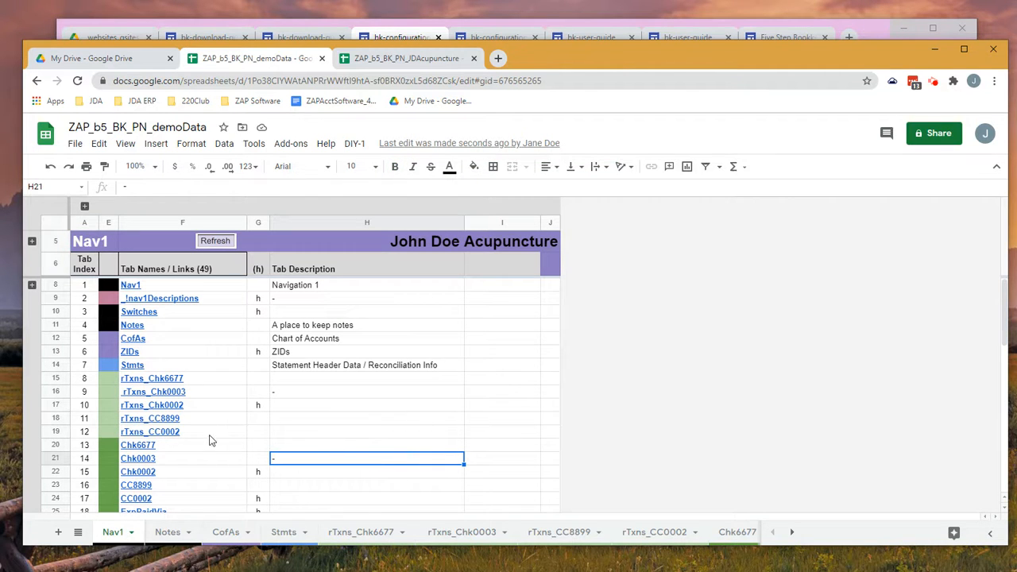
{"action": "left_click", "coordinate": [193, 395]}
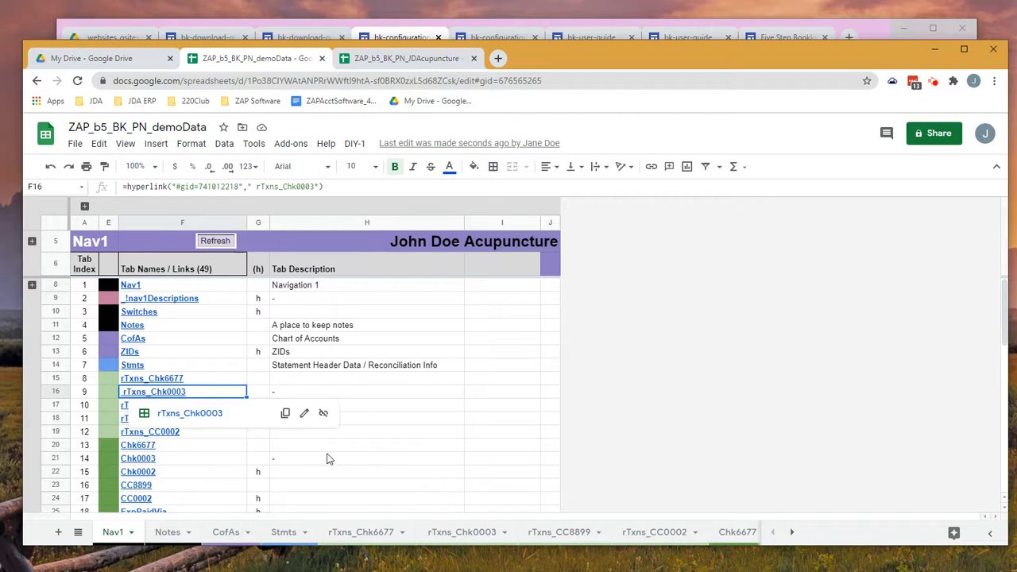
{"action": "scroll", "coordinate": [322, 444], "scroll_direction": "down", "scroll_amount": 1}
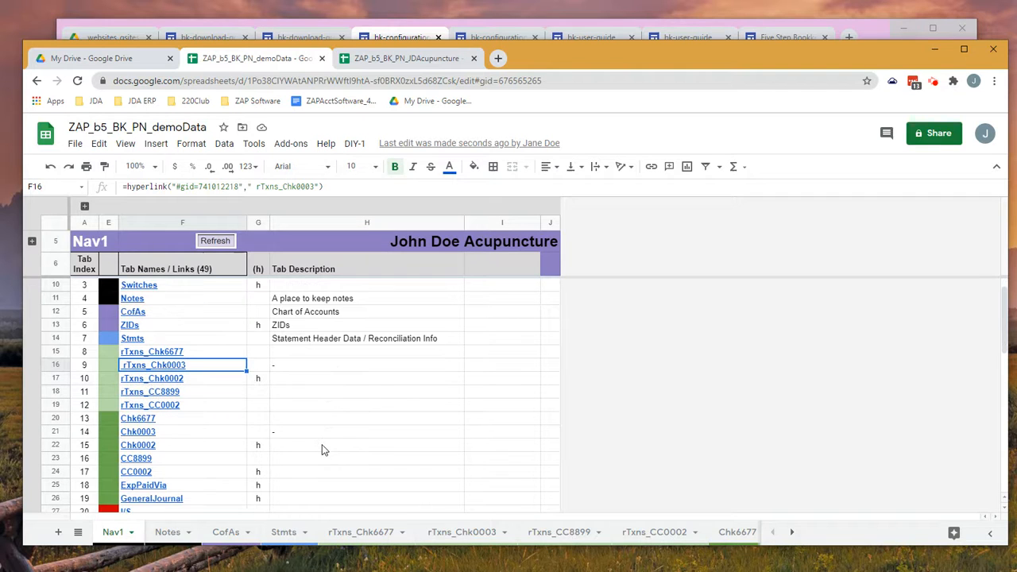
{"action": "left_click", "coordinate": [165, 433]}
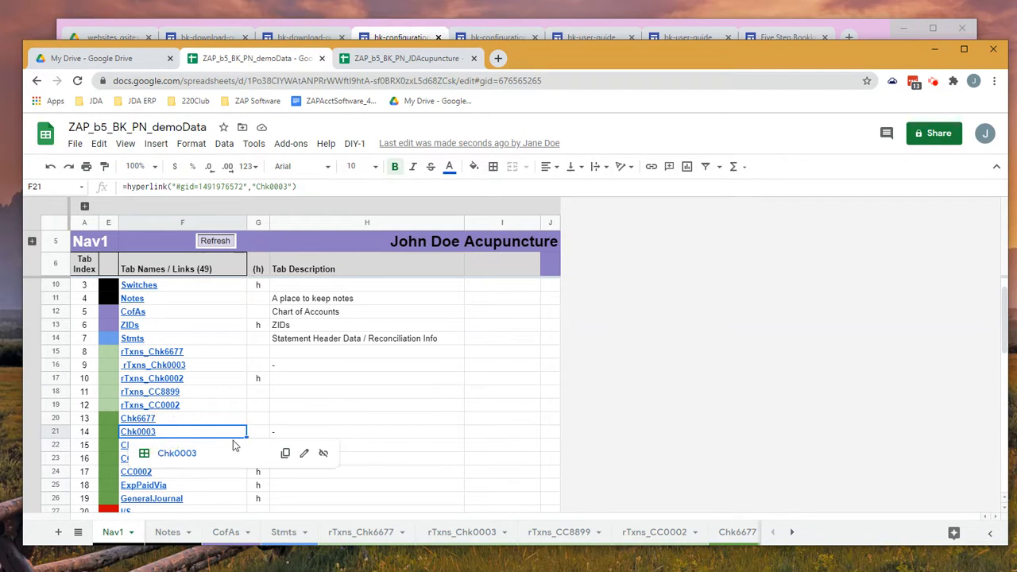
{"action": "mouse_move", "coordinate": [203, 370]}
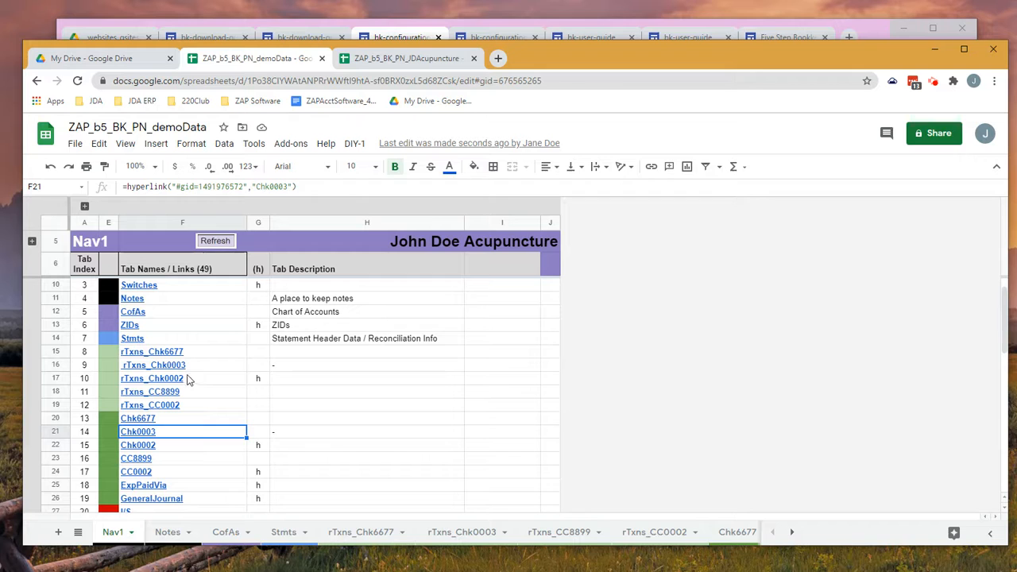
{"action": "mouse_move", "coordinate": [182, 355]}
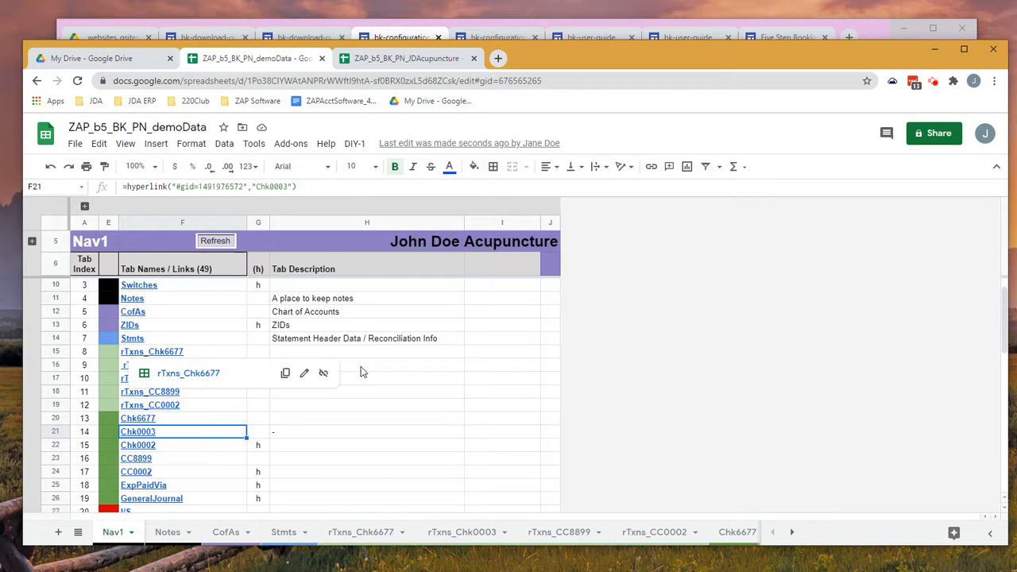
{"action": "left_click", "coordinate": [331, 367]}
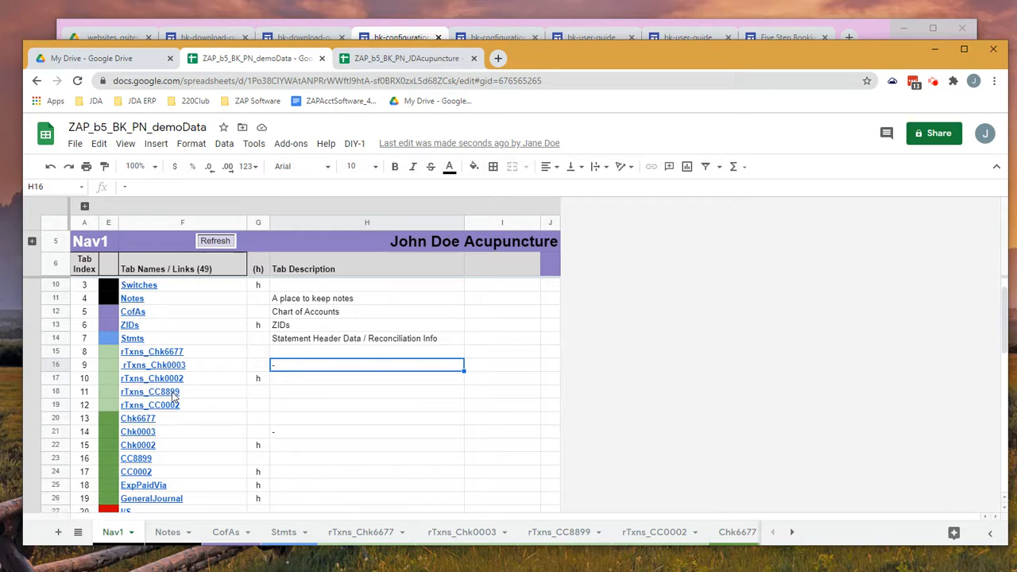
{"action": "mouse_move", "coordinate": [174, 381]}
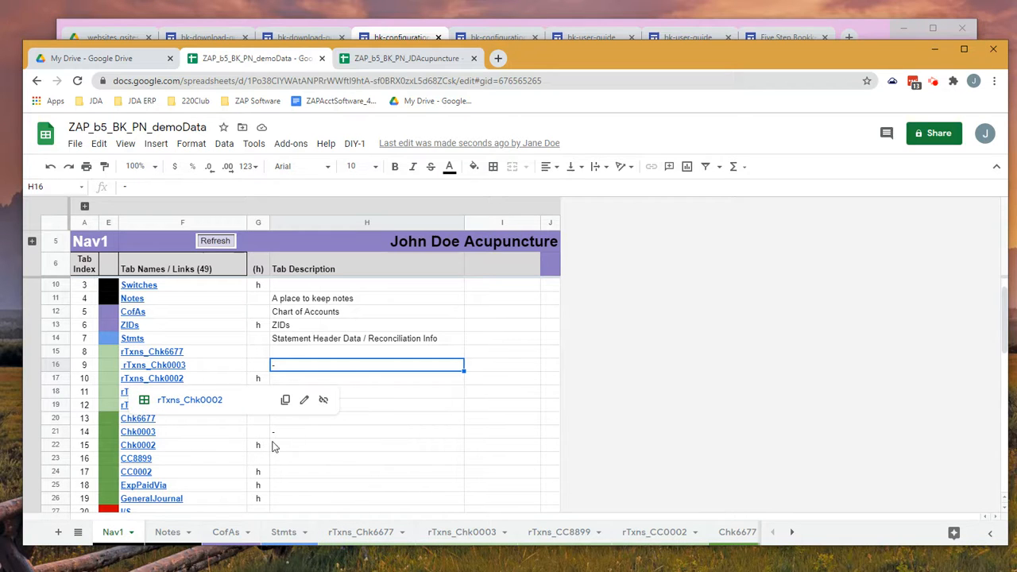
- On the CofAs sheet, set the journal sheet name of account Chk0003_ to rTxns_Chk0003
{"action": "left_click", "coordinate": [373, 434]}
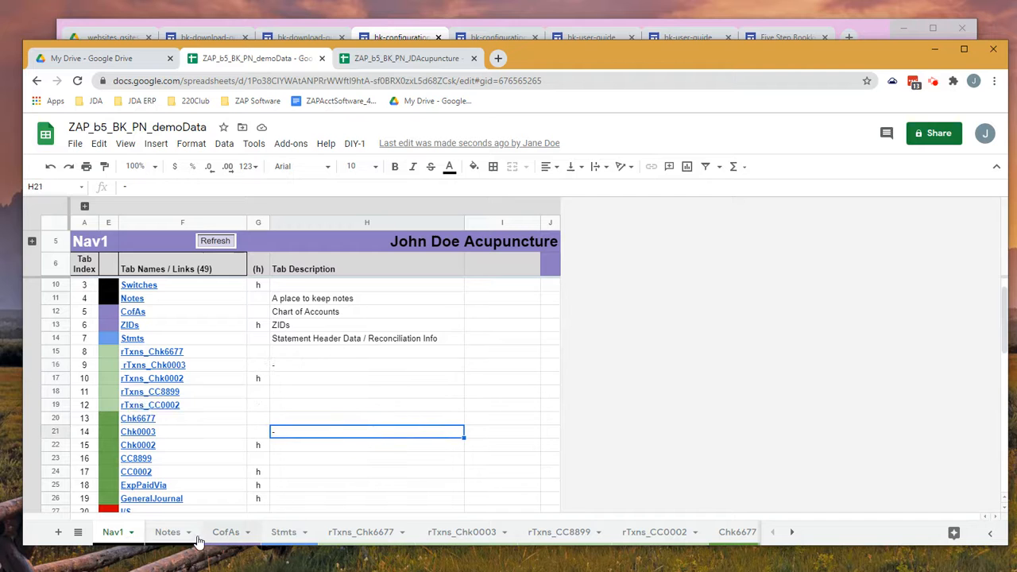
{"action": "left_click", "coordinate": [226, 533]}
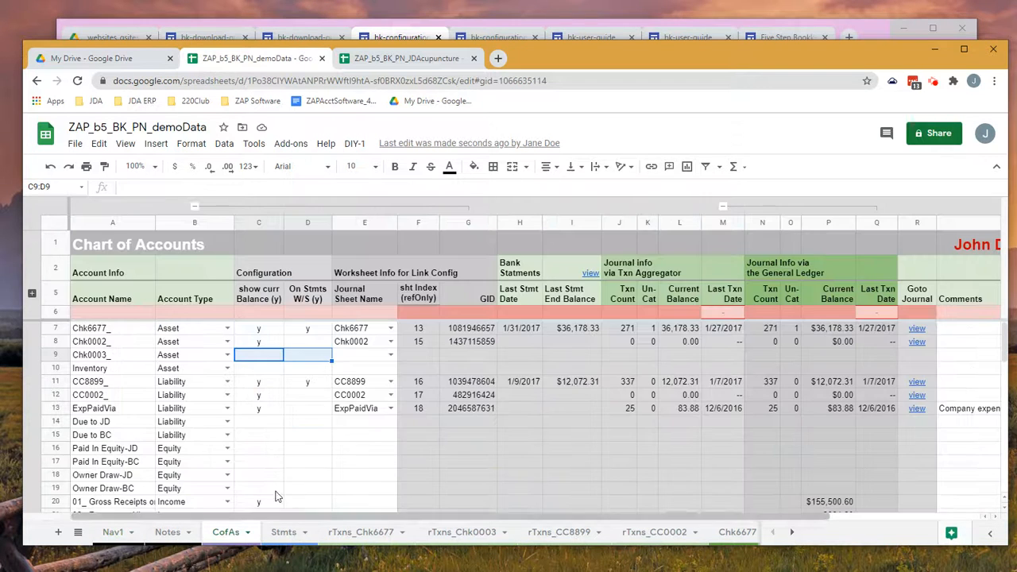
{"action": "left_click", "coordinate": [390, 356]}
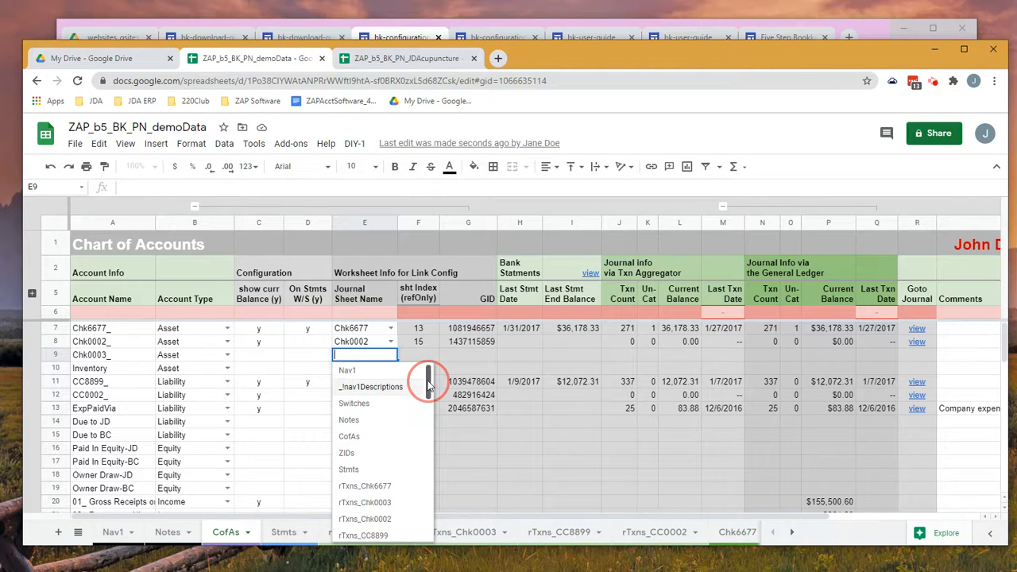
{"action": "left_click_drag", "start_coordinate": [429, 386], "coordinate": [430, 393]}
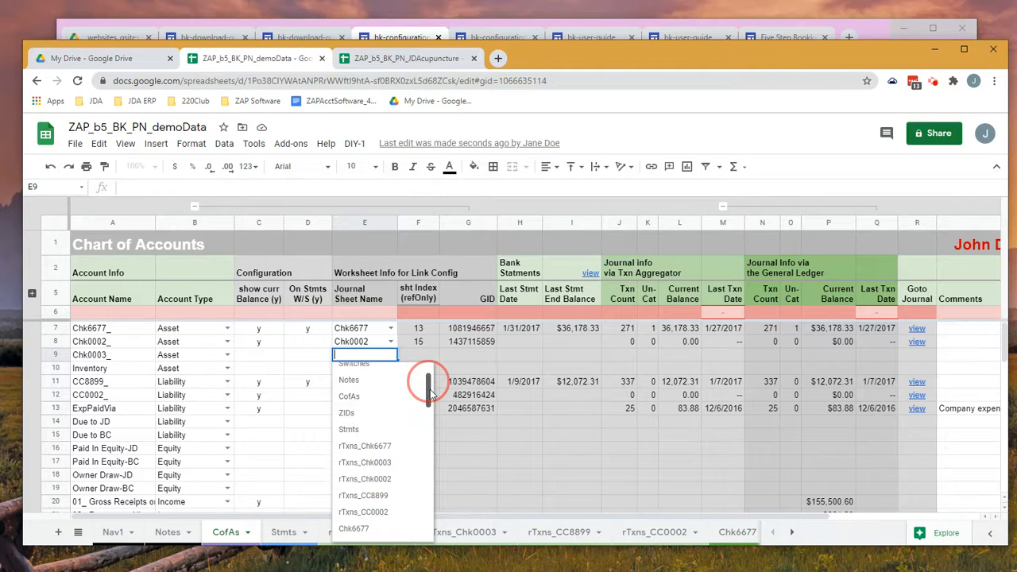
{"action": "left_click", "coordinate": [391, 465]}
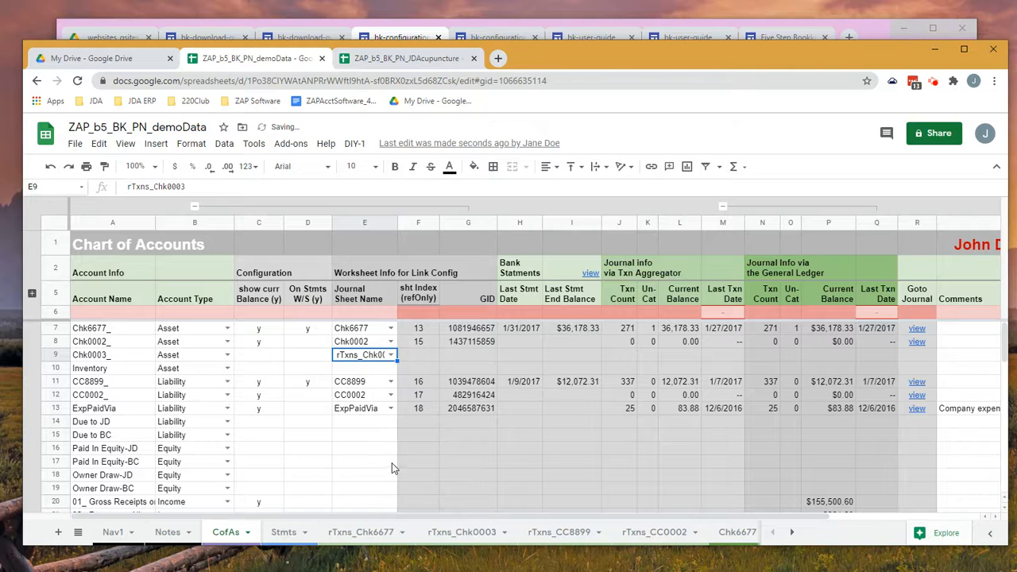
- Enter y for account Chk0003_ under both show curr Balance and On Stmts W/S
{"action": "left_click", "coordinate": [269, 357]}
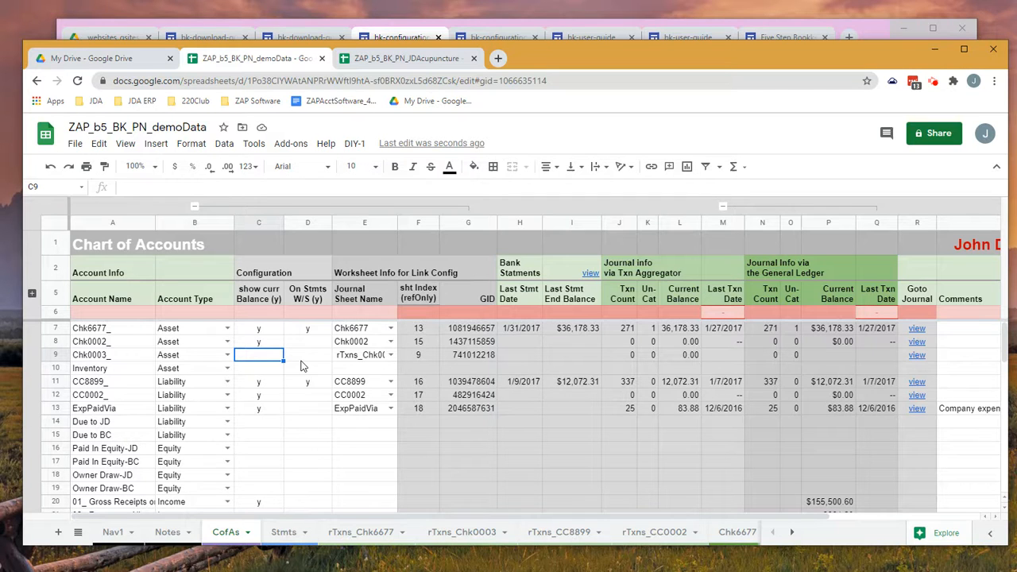
{"action": "type", "text": "y"}
{"action": "key", "text": "Tab"}
{"action": "type", "text": "y"}
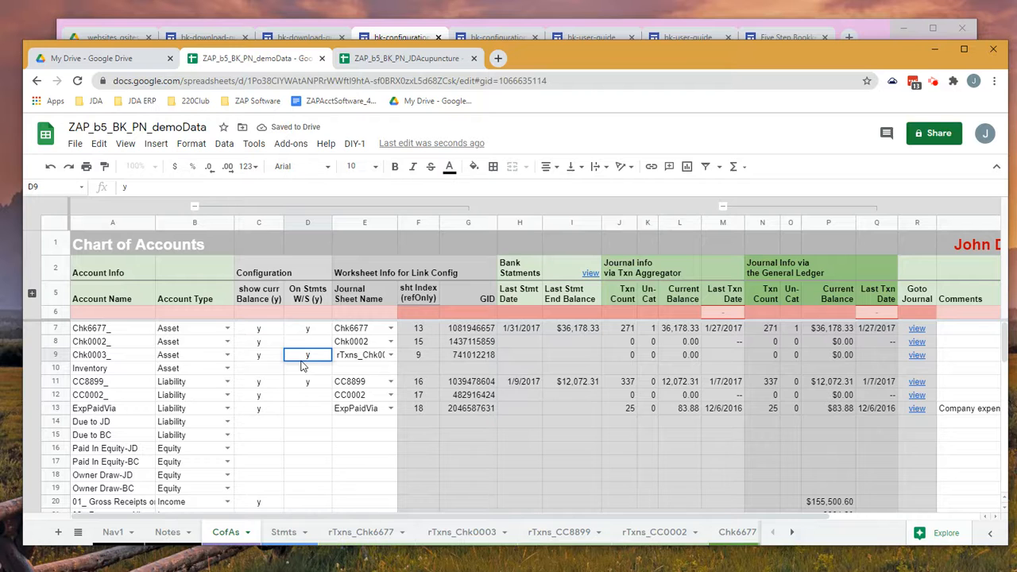
{"action": "key", "text": "Return"}
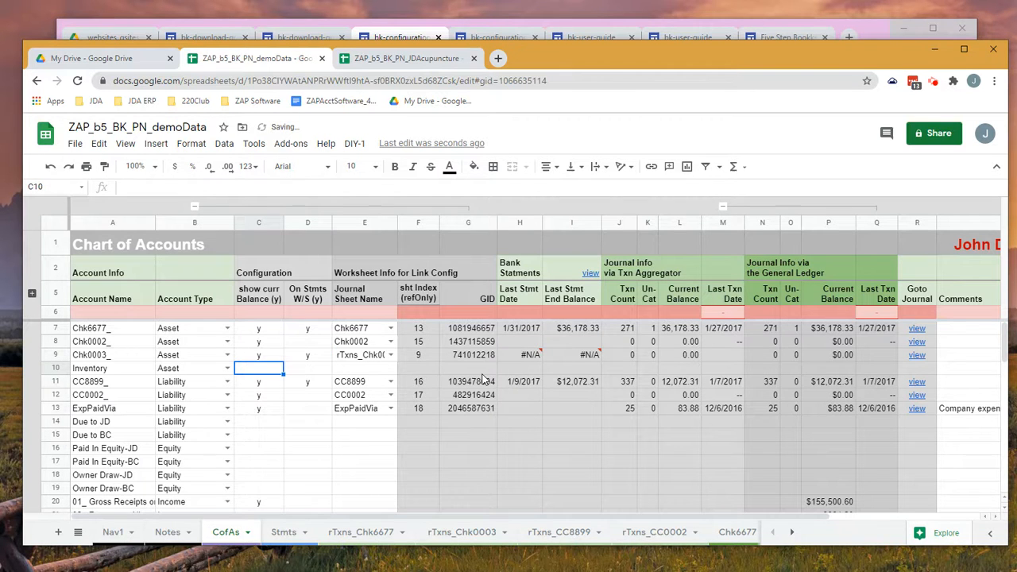
- Check the Chart of Accounts (again) and Statements items in the guide's Pass 4 list
{"action": "left_click_drag", "start_coordinate": [569, 52], "coordinate": [1016, 40]}
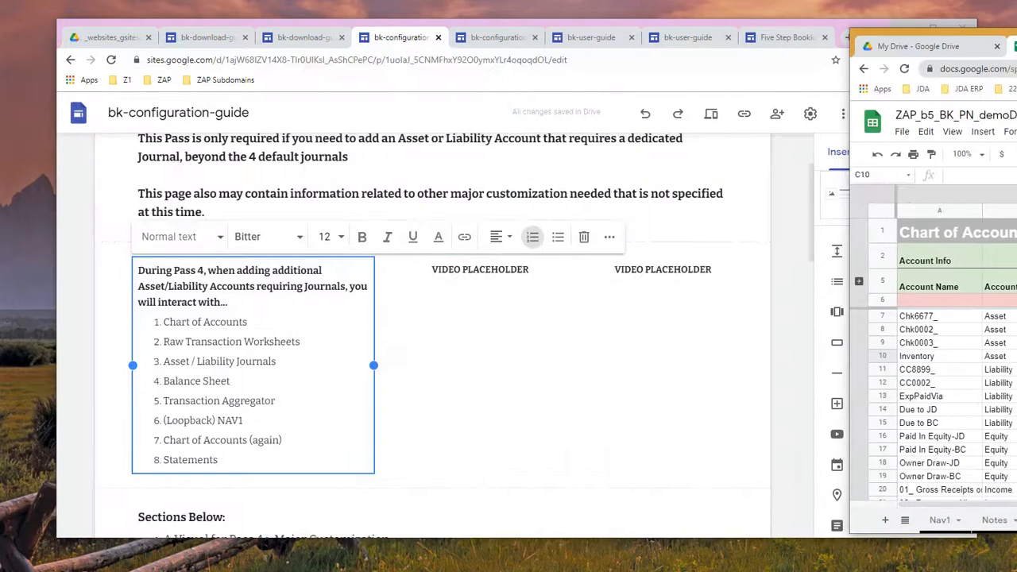
{"action": "left_click", "coordinate": [266, 440]}
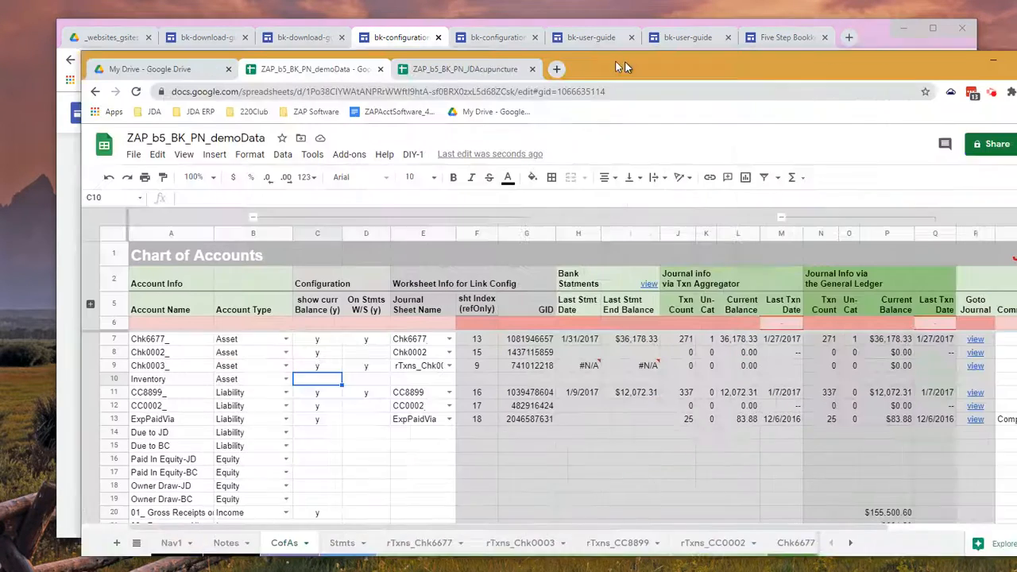
{"action": "left_click_drag", "start_coordinate": [621, 58], "coordinate": [584, 45]}
- On the Stmts sheet, copy the Chk0002_ statement block in rows 48 to 74 and insert 27 rows below it
{"action": "left_click", "coordinate": [302, 533]}
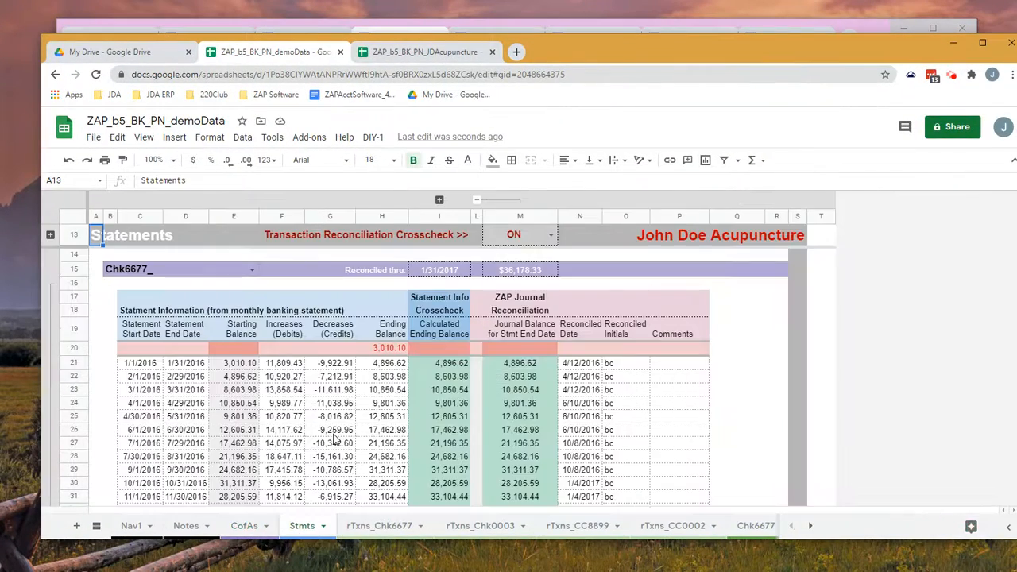
{"action": "scroll", "coordinate": [334, 437], "scroll_direction": "down", "scroll_amount": 5}
{"action": "scroll", "coordinate": [334, 437], "scroll_direction": "down", "scroll_amount": 3}
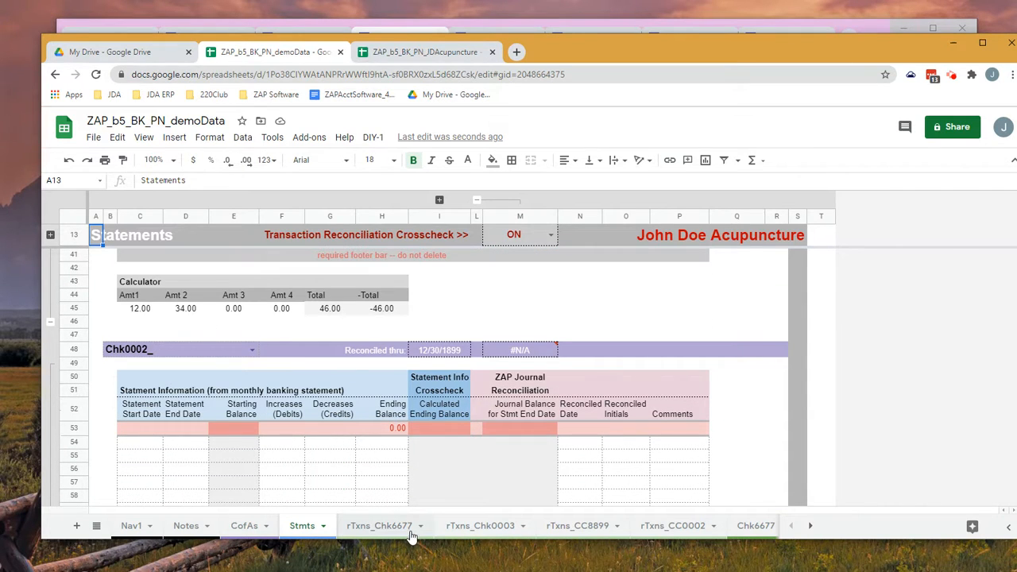
{"action": "left_click_drag", "start_coordinate": [569, 53], "coordinate": [546, 20]}
{"action": "left_click_drag", "start_coordinate": [481, 507], "coordinate": [481, 570]}
{"action": "scroll", "coordinate": [416, 456], "scroll_direction": "down", "scroll_amount": 1}
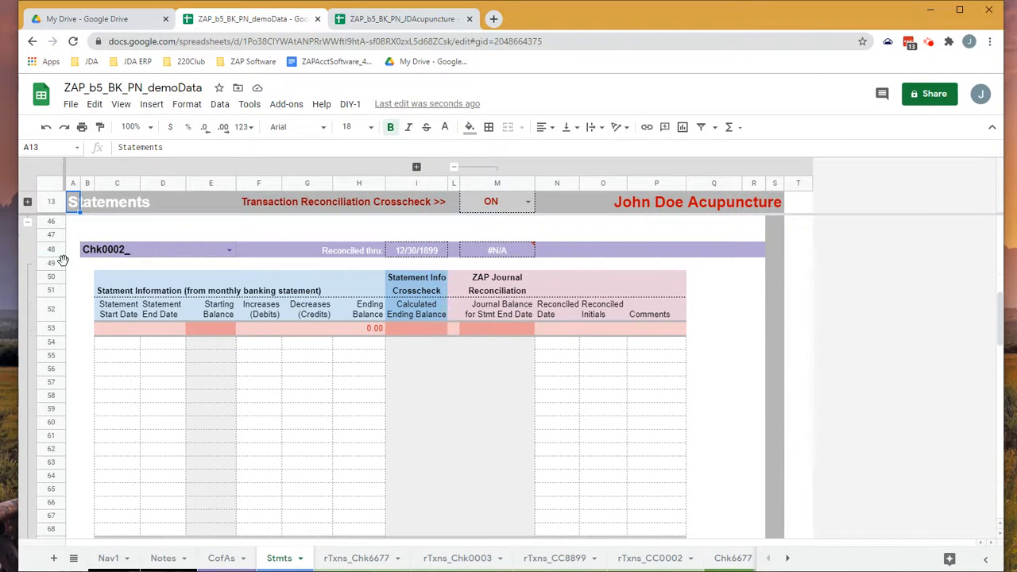
{"action": "left_click_drag", "start_coordinate": [52, 251], "coordinate": [39, 443]}
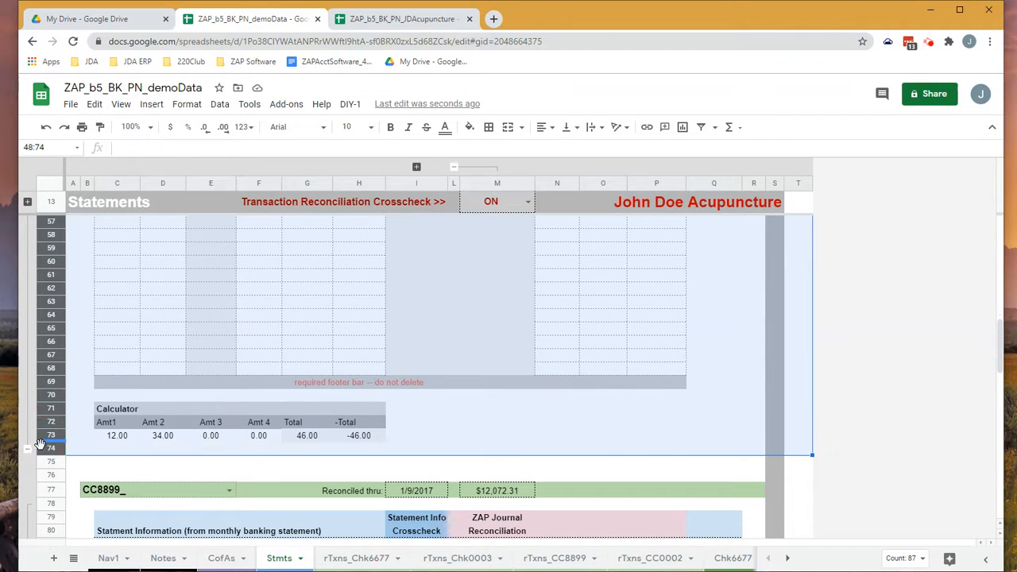
{"action": "right_click", "coordinate": [51, 375]}
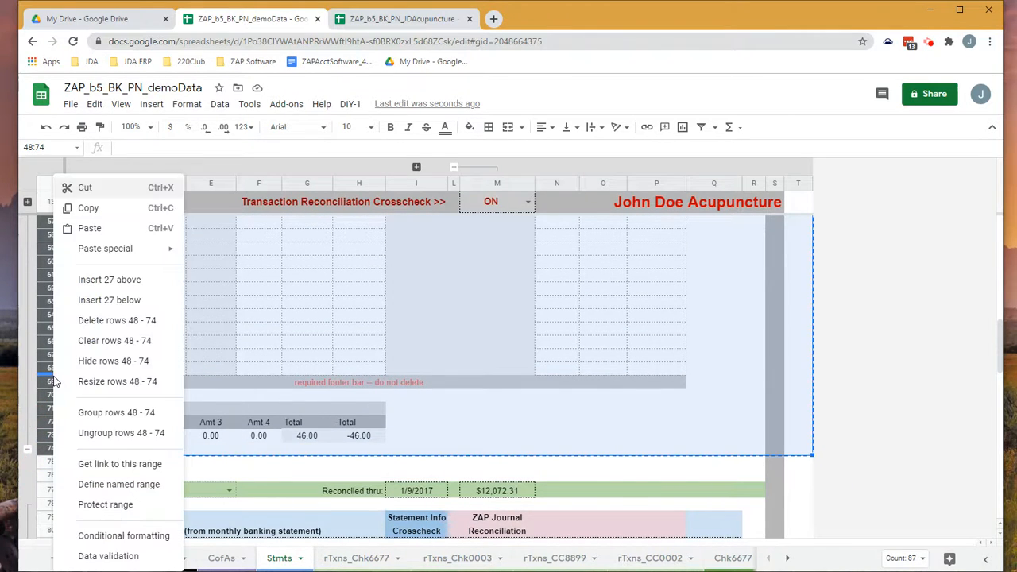
{"action": "left_click", "coordinate": [120, 302]}
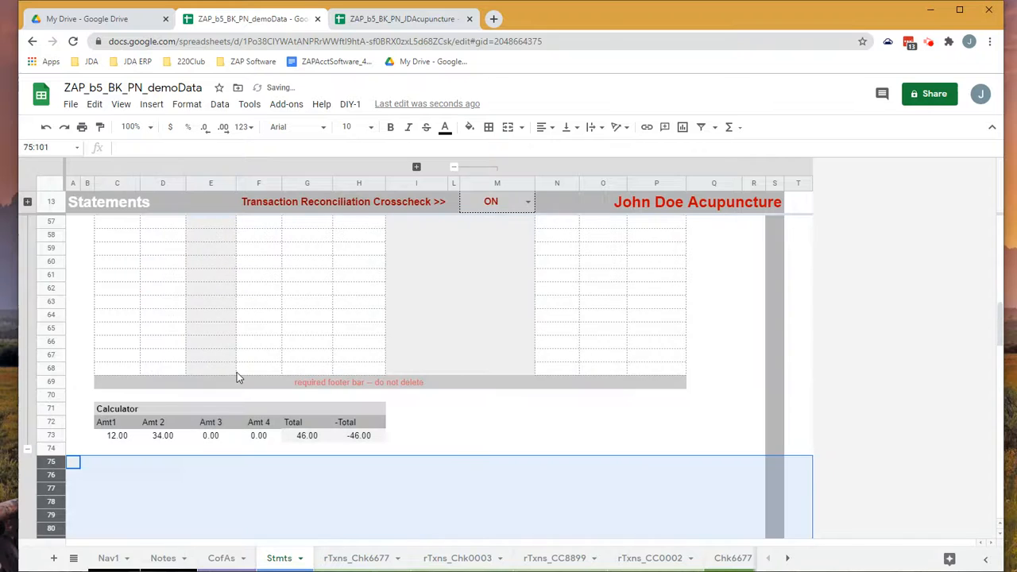
- Paste the copied statement block at A75 and set its account to Chk0003_
{"action": "left_click", "coordinate": [78, 369]}
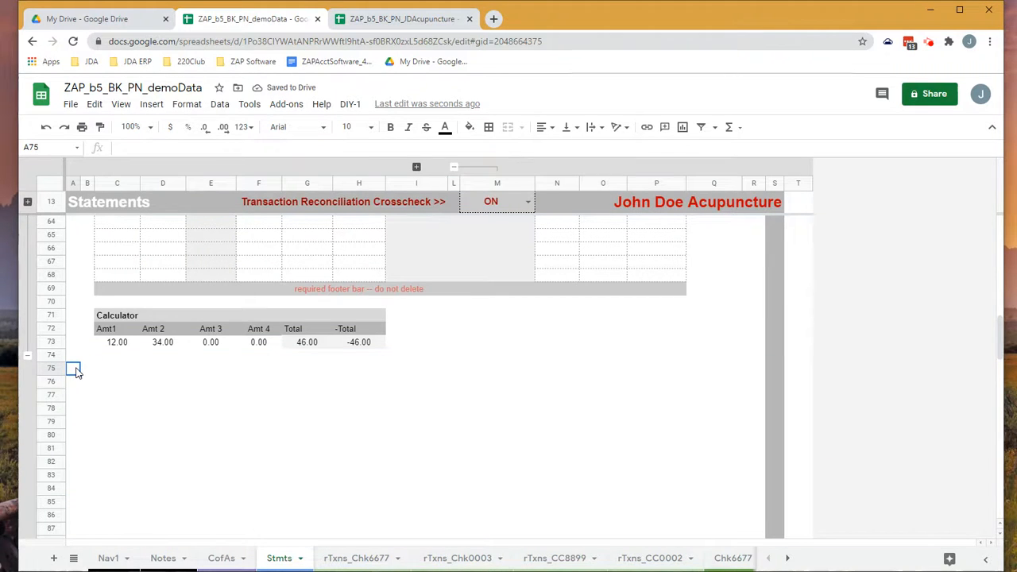
{"action": "key", "text": "ctrl+v"}
{"action": "scroll", "coordinate": [78, 372], "scroll_direction": "down", "scroll_amount": 4}
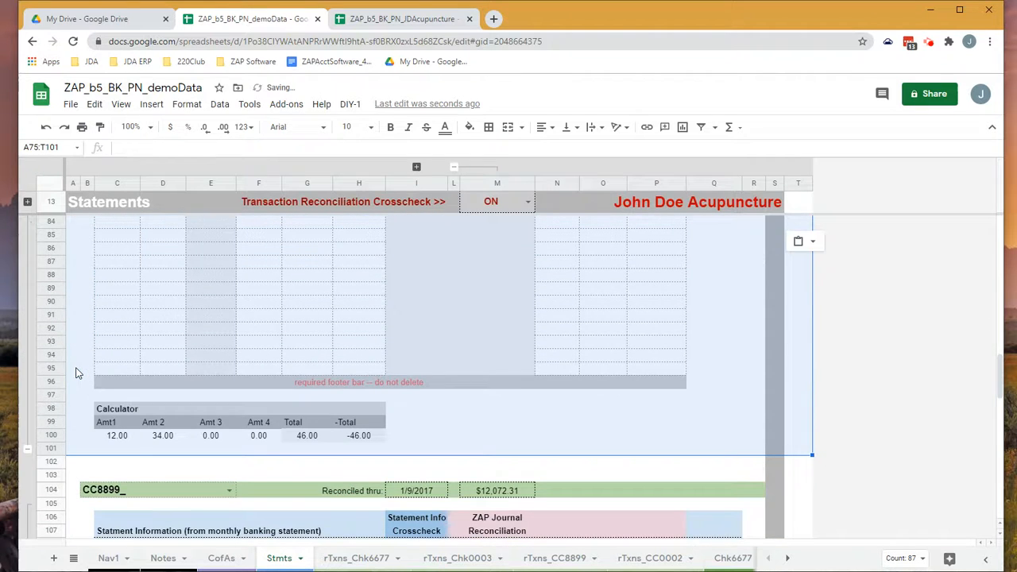
{"action": "scroll", "coordinate": [137, 459], "scroll_direction": "up", "scroll_amount": 5}
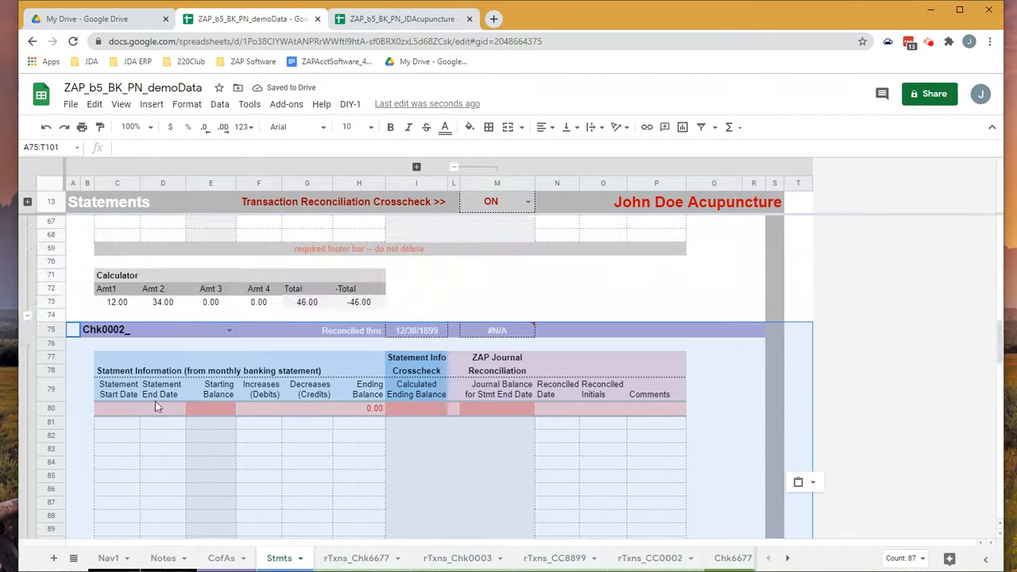
{"action": "left_click", "coordinate": [229, 332]}
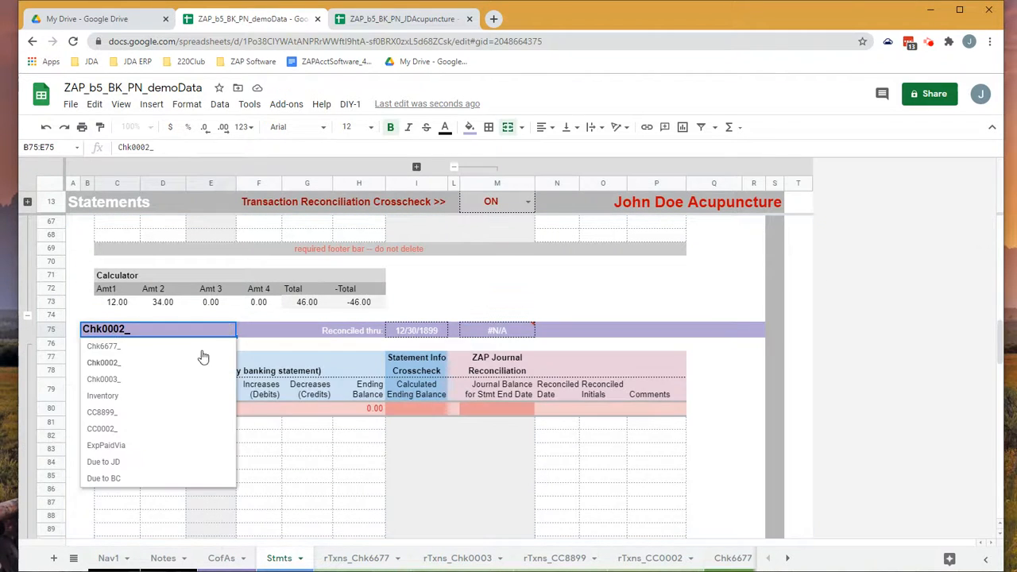
{"action": "left_click", "coordinate": [119, 379]}
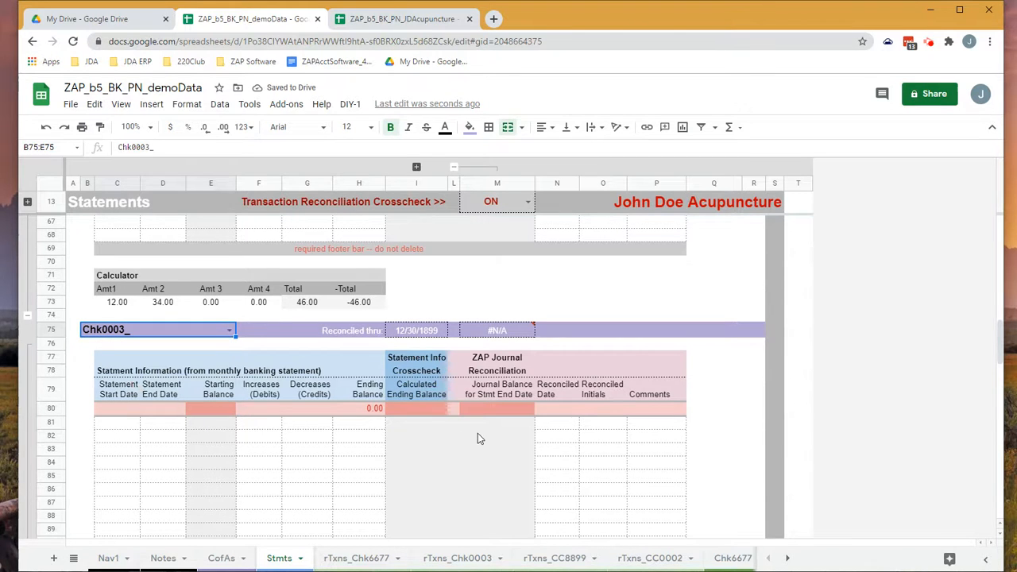
- Change both Chk0002 sheet references in M80's journal balance formula to Chk0003, with the formula view made taller
{"action": "left_click", "coordinate": [426, 409]}
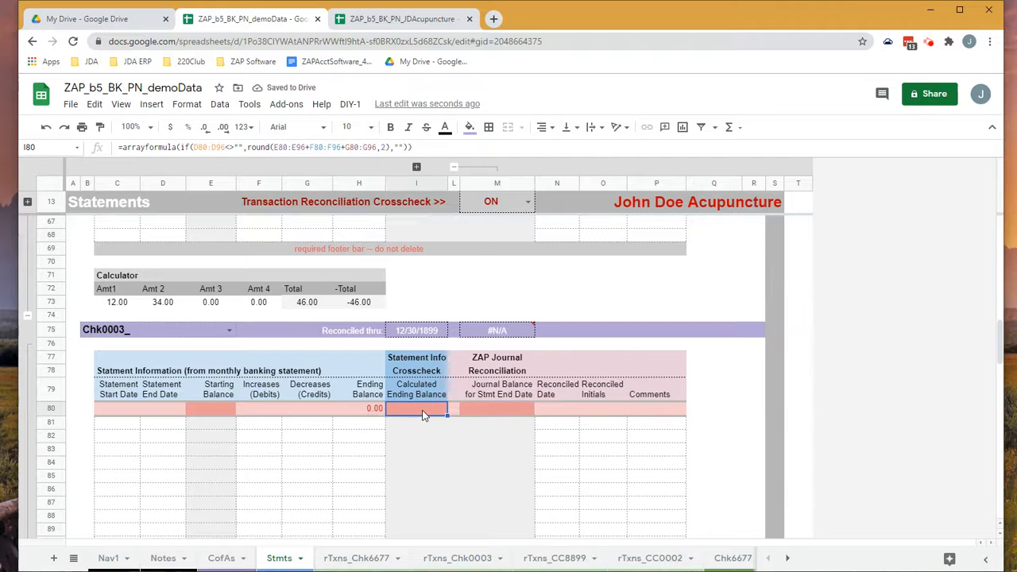
{"action": "mouse_move", "coordinate": [464, 168]}
{"action": "left_mouse_down"}
{"action": "mouse_move", "coordinate": [469, 196]}
{"action": "mouse_move", "coordinate": [473, 174]}
{"action": "left_mouse_up"}
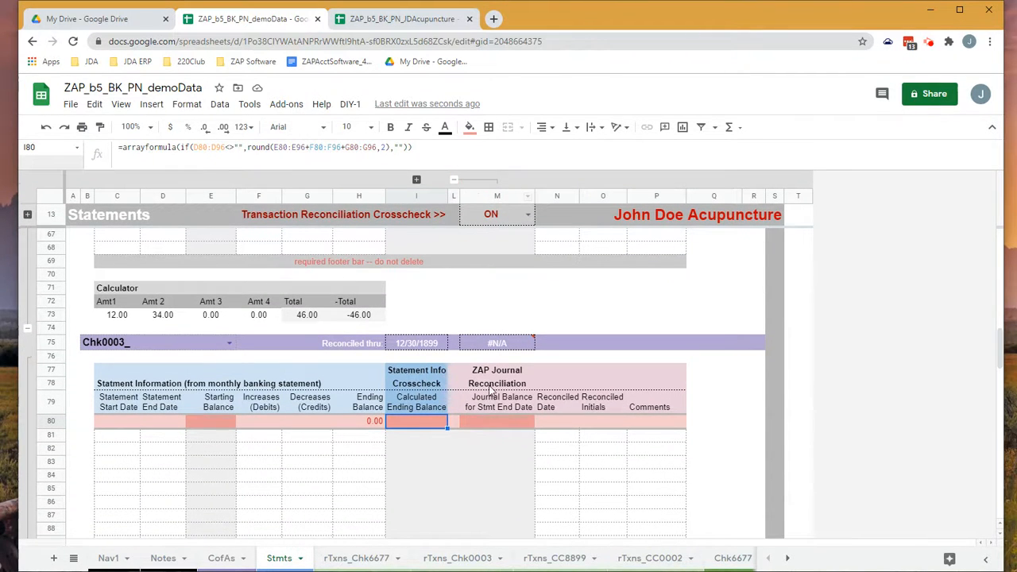
{"action": "left_click", "coordinate": [504, 423]}
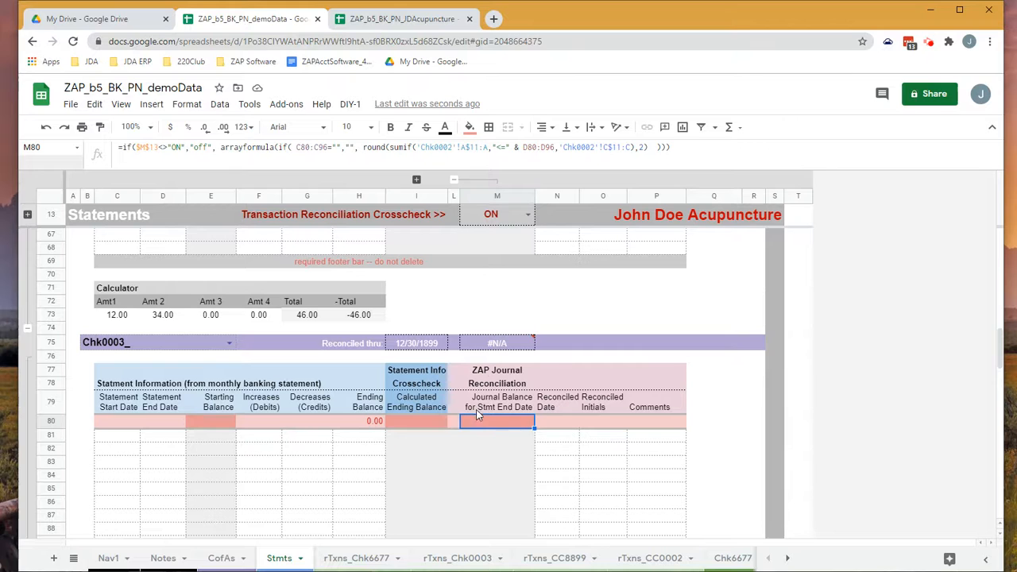
{"action": "left_click", "coordinate": [449, 147]}
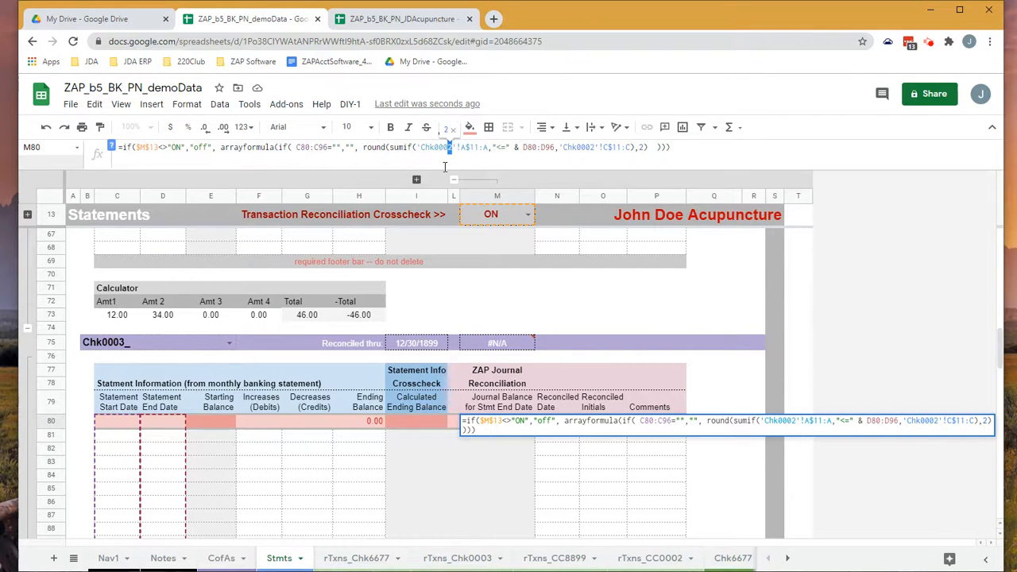
{"action": "type", "text": "3"}
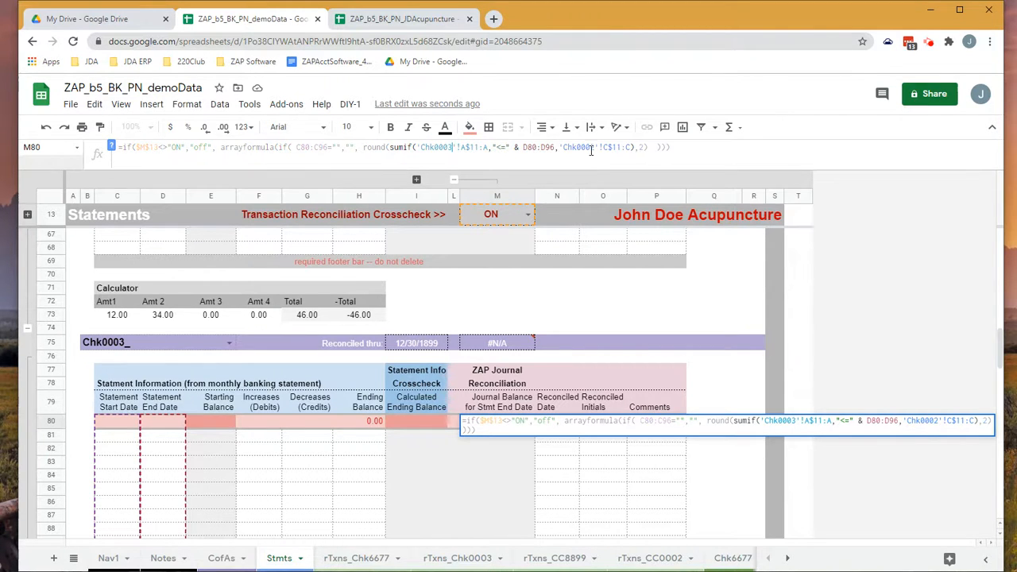
{"action": "left_click_drag", "start_coordinate": [591, 149], "coordinate": [595, 149]}
{"action": "type", "text": "3"}
{"action": "left_click", "coordinate": [671, 146]}
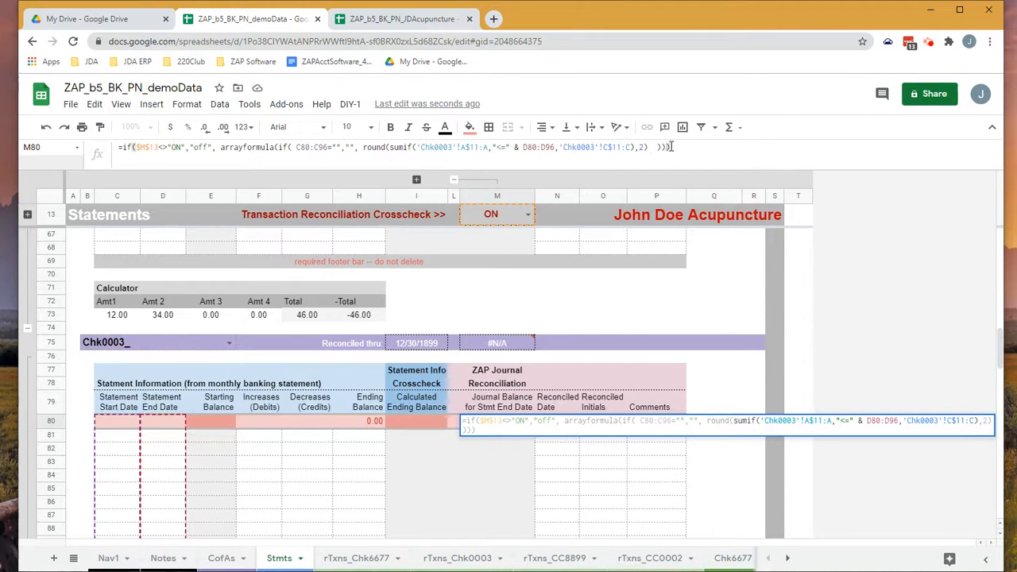
{"action": "key", "text": "Return"}
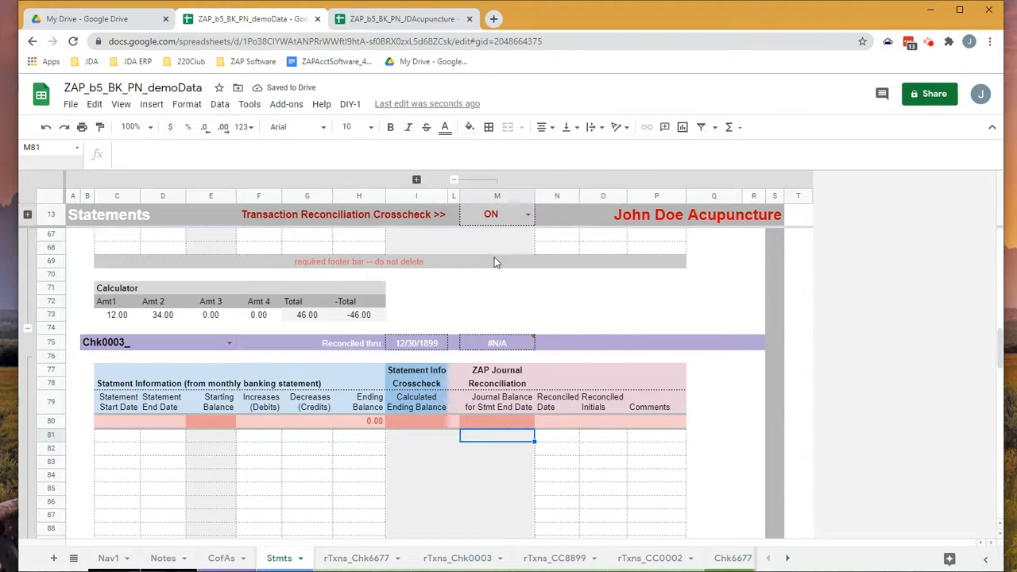
- Expand the collapsed columns J:K and change the lookup sheet reference in K80's formula to 'Chk0003'!N38:Q
{"action": "left_click", "coordinate": [417, 181]}
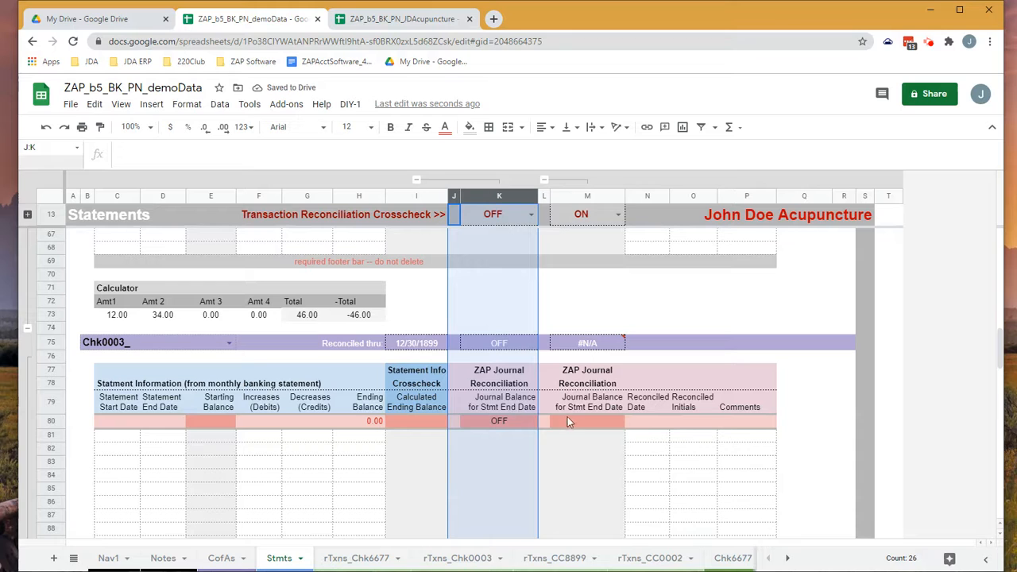
{"action": "left_click", "coordinate": [509, 419]}
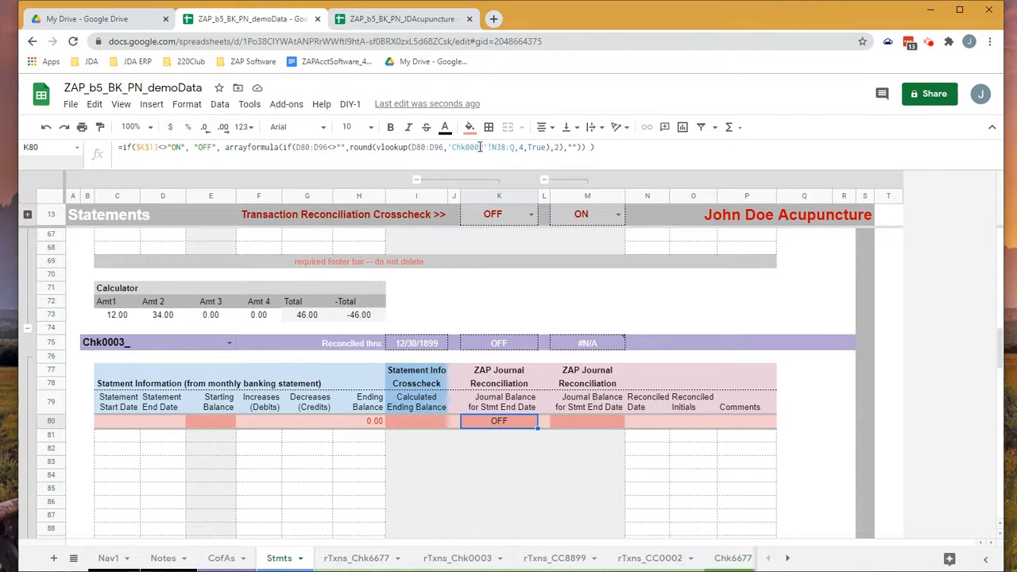
{"action": "left_click_drag", "start_coordinate": [480, 146], "coordinate": [483, 147]}
{"action": "type", "text": "3"}
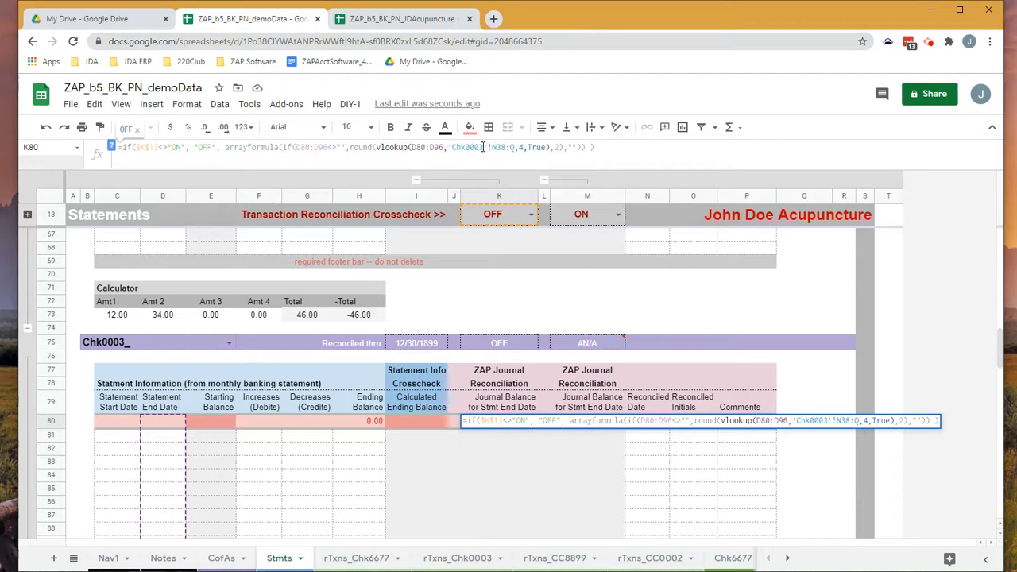
{"action": "left_click", "coordinate": [605, 147]}
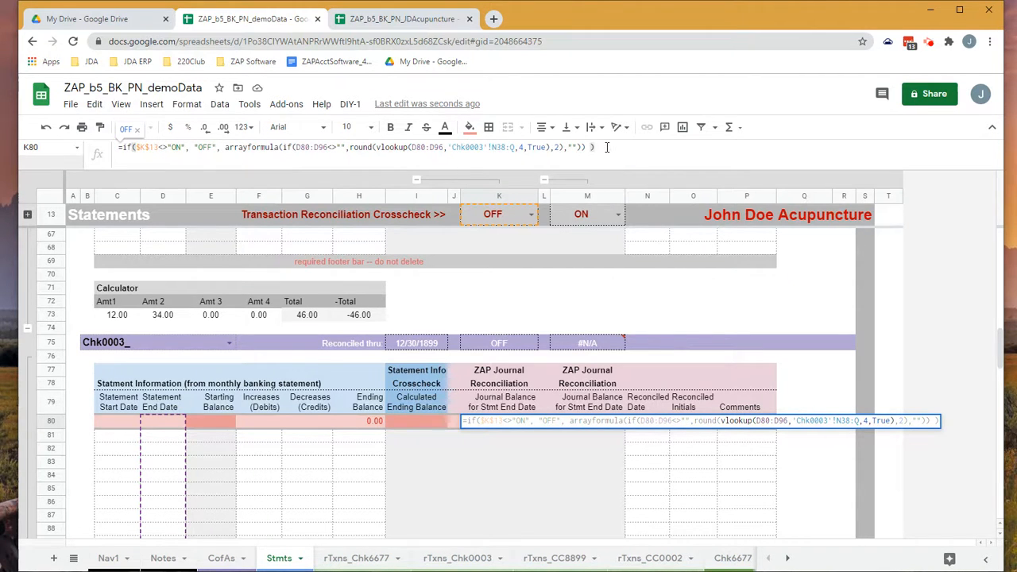
{"action": "key", "text": "Return"}
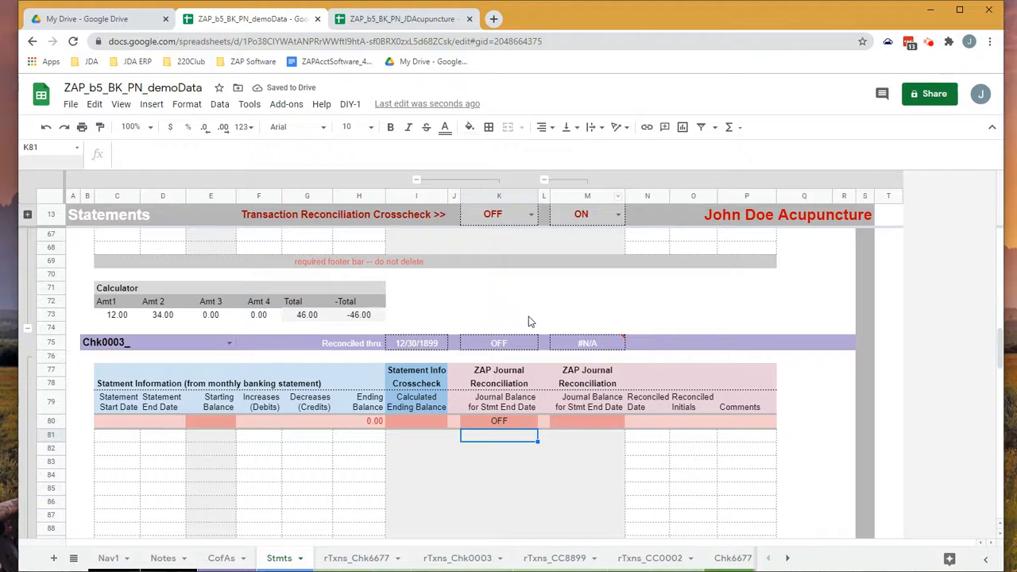
- Look over the new Chk0003_ statement block and compare the finished work with the guide's Pass 4 list
{"action": "scroll", "coordinate": [567, 417], "scroll_direction": "down", "scroll_amount": 1}
{"action": "scroll", "coordinate": [566, 422], "scroll_direction": "up", "scroll_amount": 1}
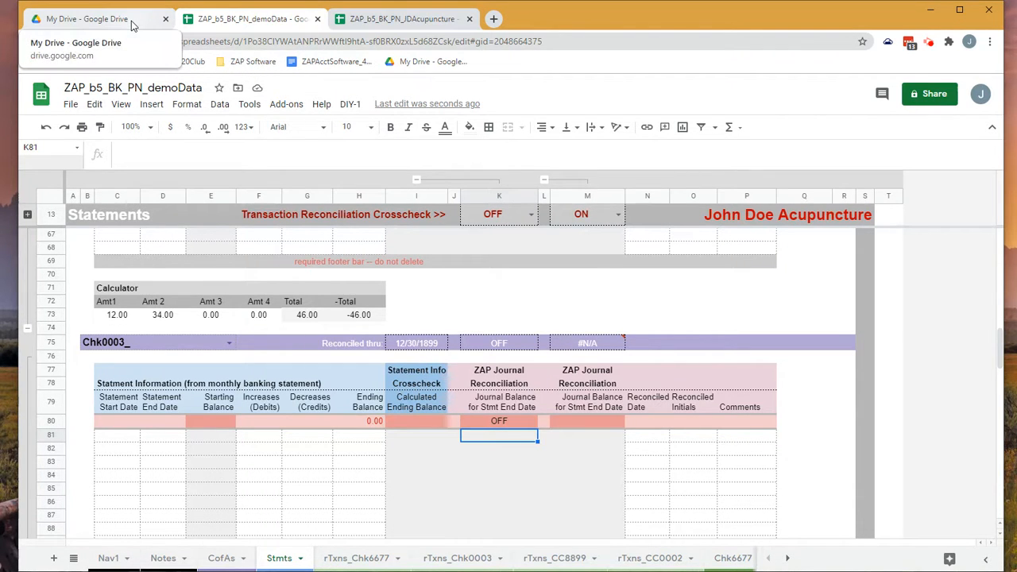
{"action": "left_click_drag", "start_coordinate": [539, 22], "coordinate": [1016, 71]}
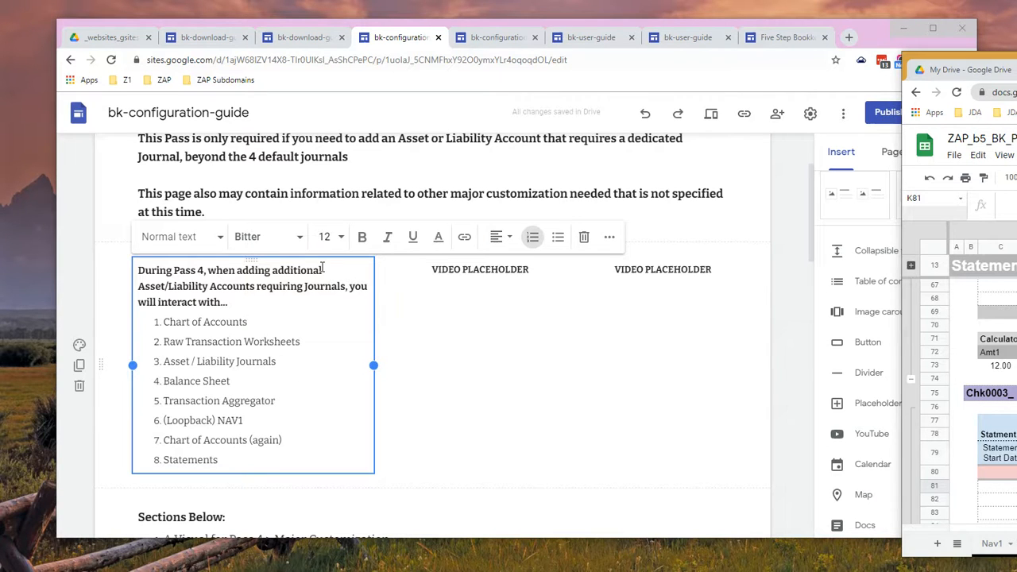
- Review the Pass 4 page's worksheet list, visual process reference and written instructions sections in the configuration guide
{"action": "scroll", "coordinate": [552, 318], "scroll_direction": "up", "scroll_amount": 2}
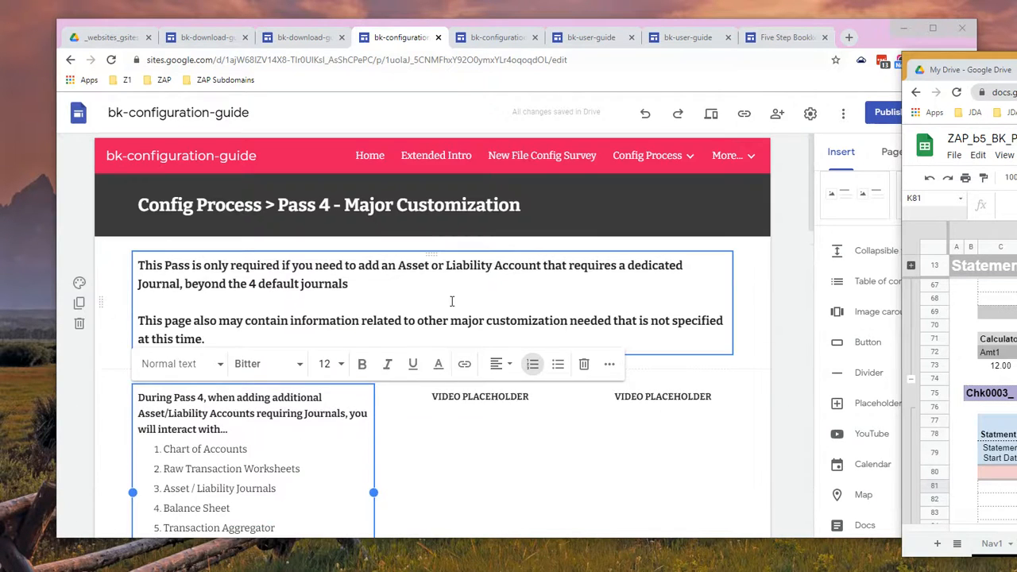
{"action": "scroll", "coordinate": [470, 247], "scroll_direction": "down", "scroll_amount": 2}
{"action": "scroll", "coordinate": [470, 247], "scroll_direction": "down", "scroll_amount": 7}
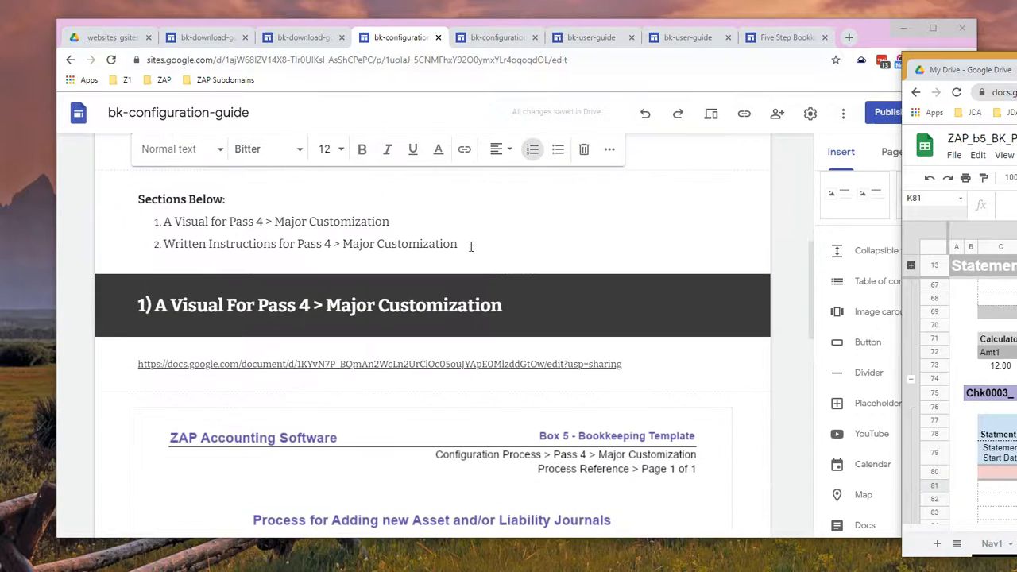
{"action": "scroll", "coordinate": [470, 246], "scroll_direction": "down", "scroll_amount": 4}
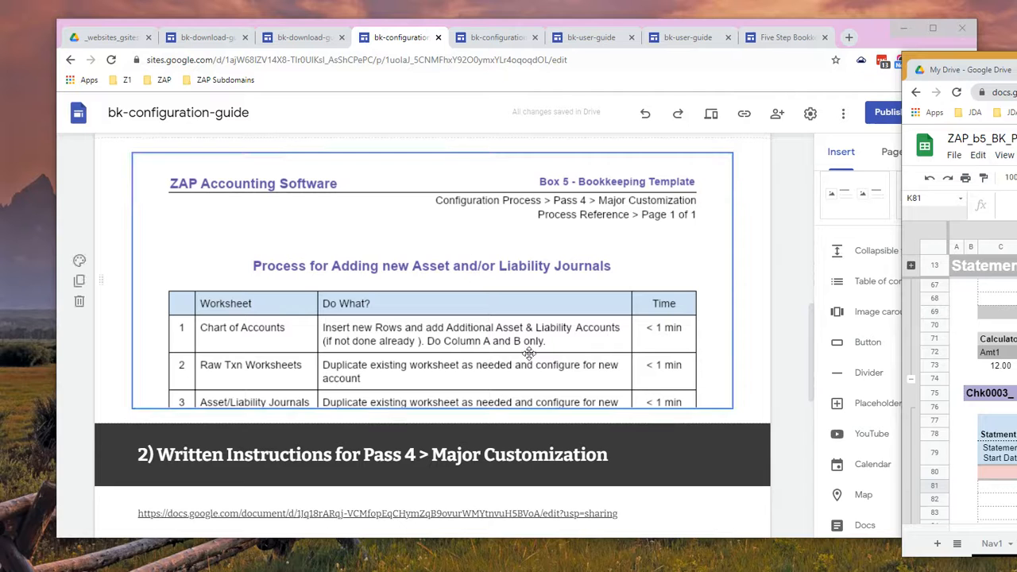
{"action": "scroll", "coordinate": [396, 332], "scroll_direction": "up", "scroll_amount": 8}
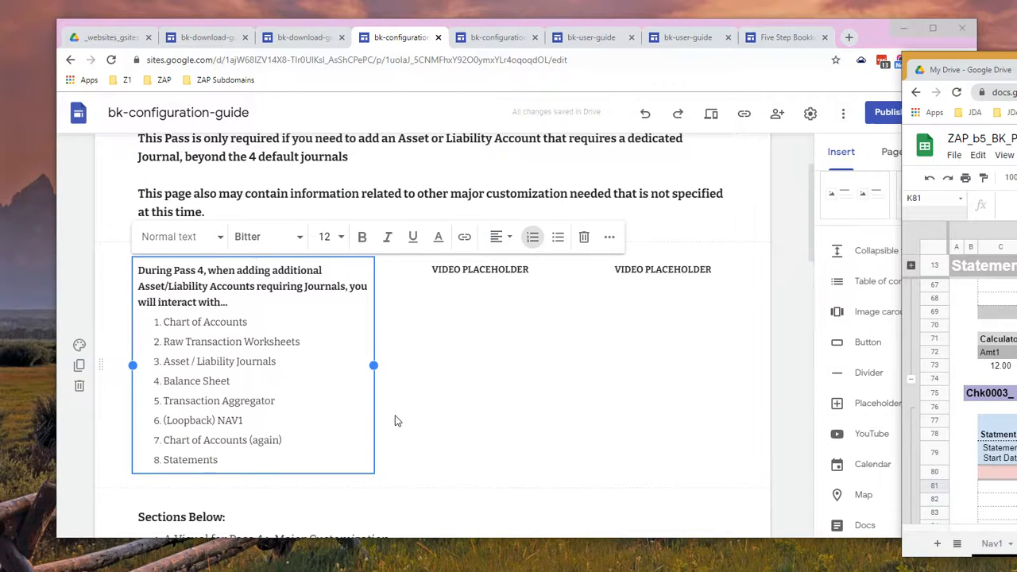
{"action": "scroll", "coordinate": [402, 417], "scroll_direction": "down", "scroll_amount": 8}
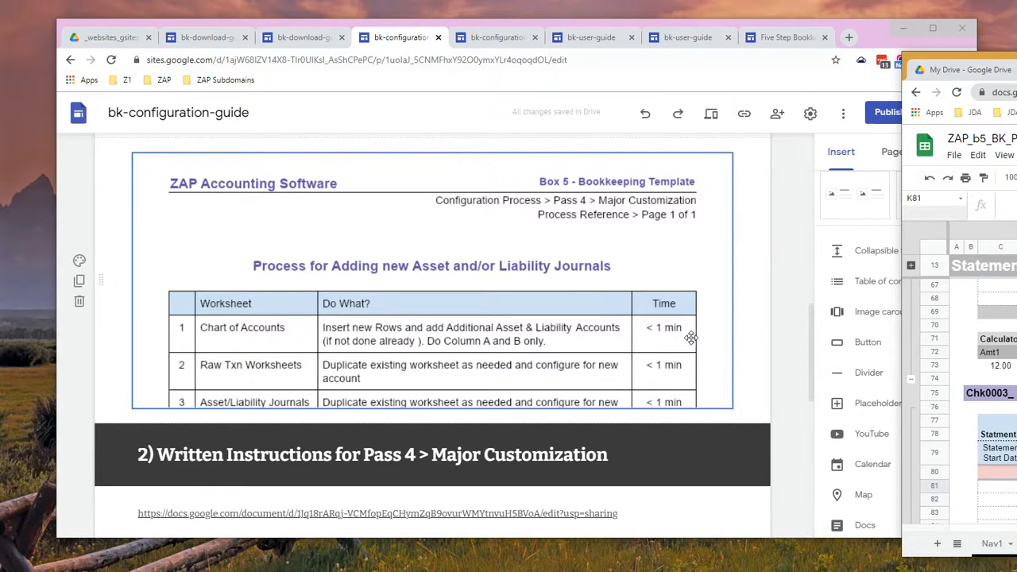
{"action": "scroll", "coordinate": [658, 336], "scroll_direction": "down", "scroll_amount": 3}
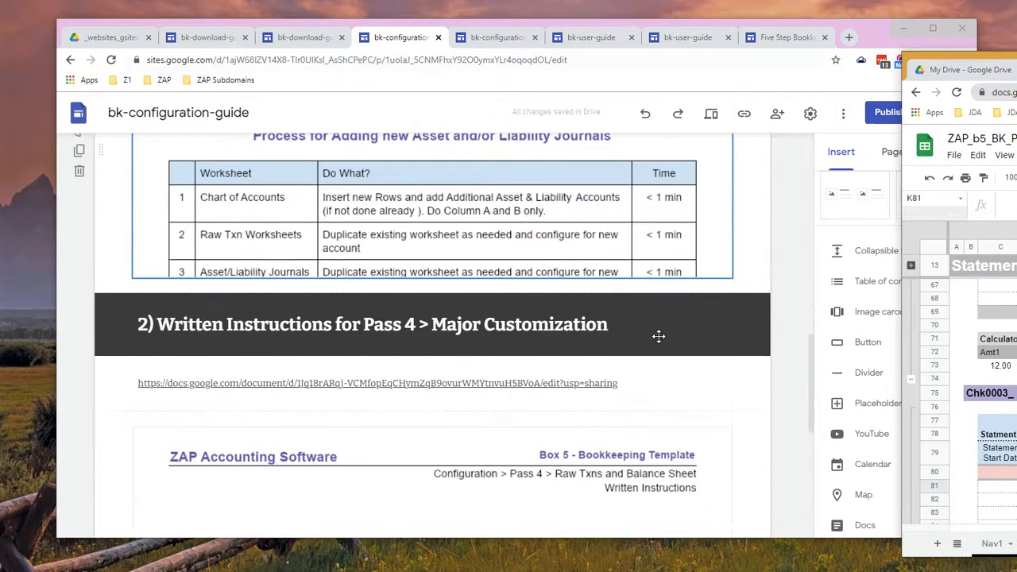
{"action": "scroll", "coordinate": [350, 382], "scroll_direction": "down", "scroll_amount": 1}
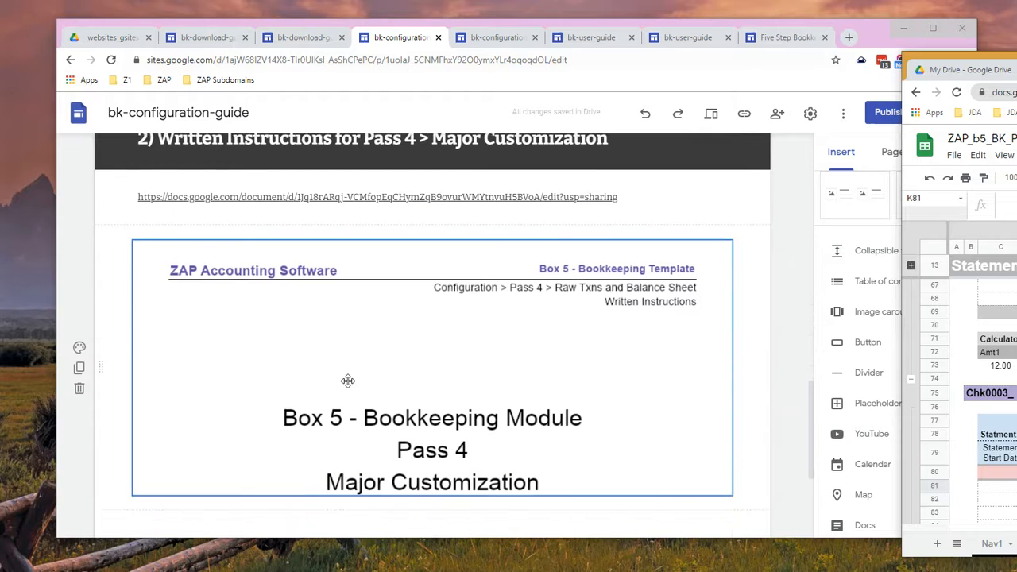
{"action": "scroll", "coordinate": [342, 374], "scroll_direction": "up", "scroll_amount": 1}
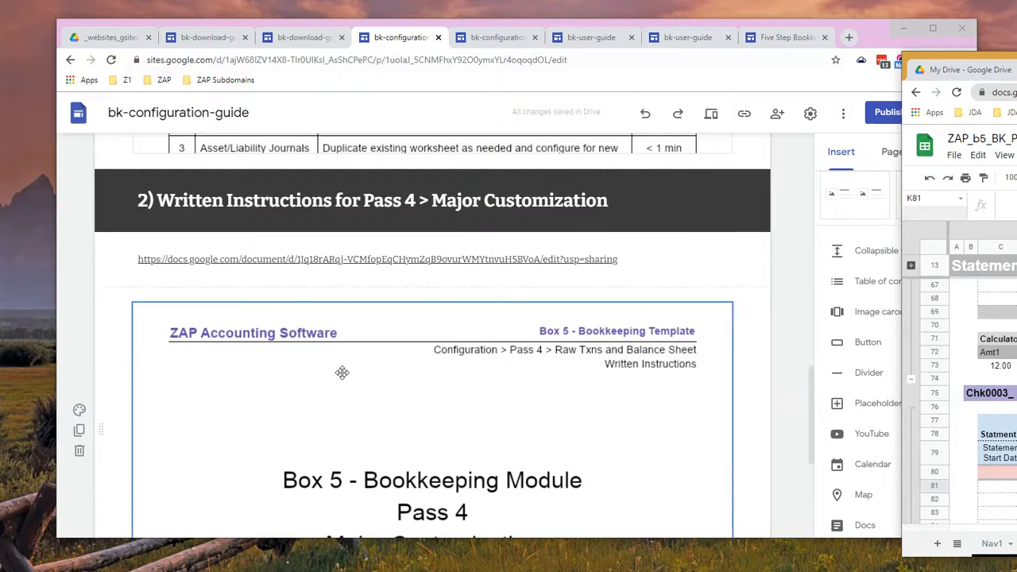
- Open the embedded Pass 4 written instructions in their own tab and read from the summary to the rawTxn worksheet duplication instructions
{"action": "left_click", "coordinate": [371, 404]}
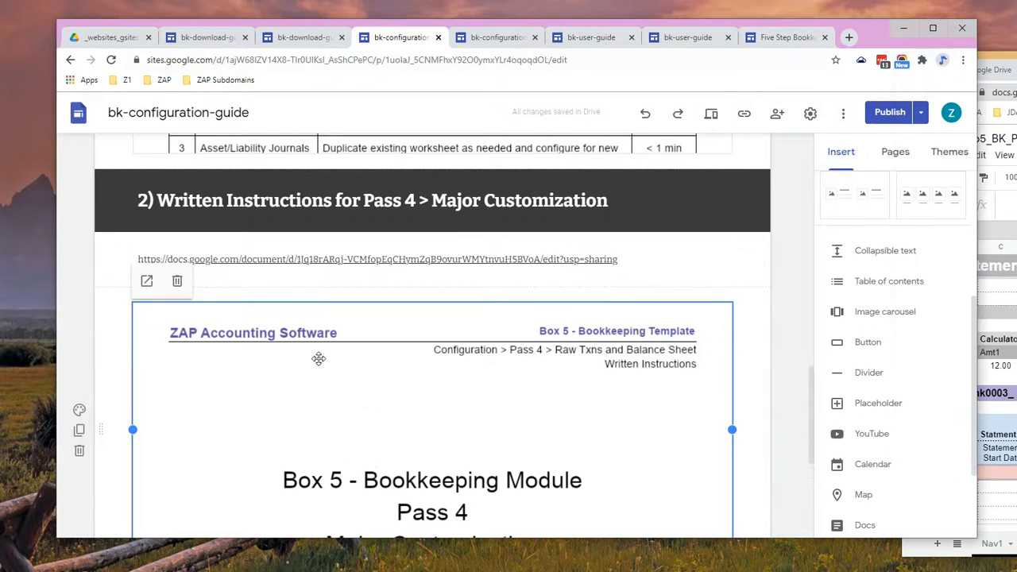
{"action": "left_click", "coordinate": [151, 284]}
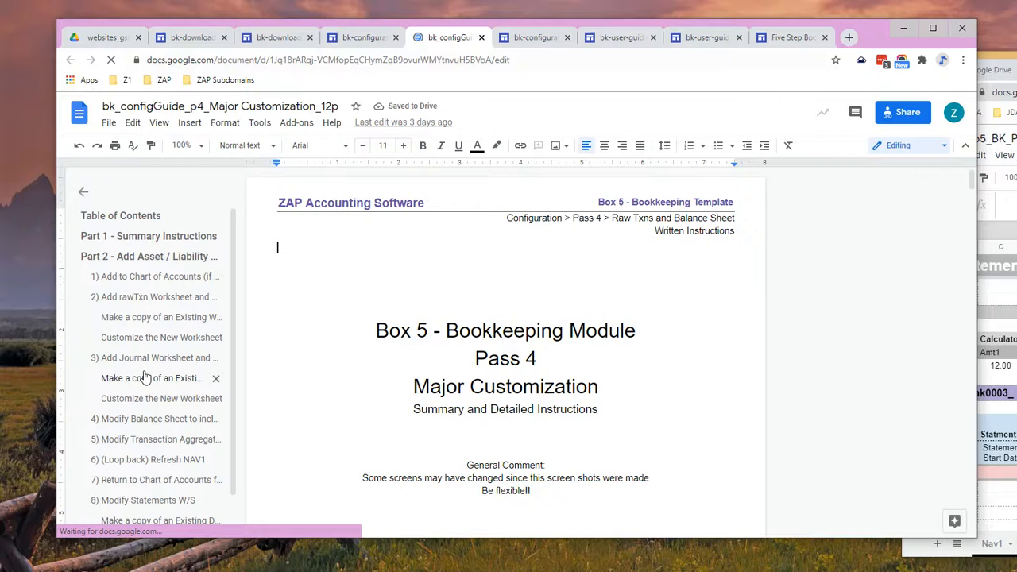
{"action": "scroll", "coordinate": [425, 414], "scroll_direction": "down", "scroll_amount": 6}
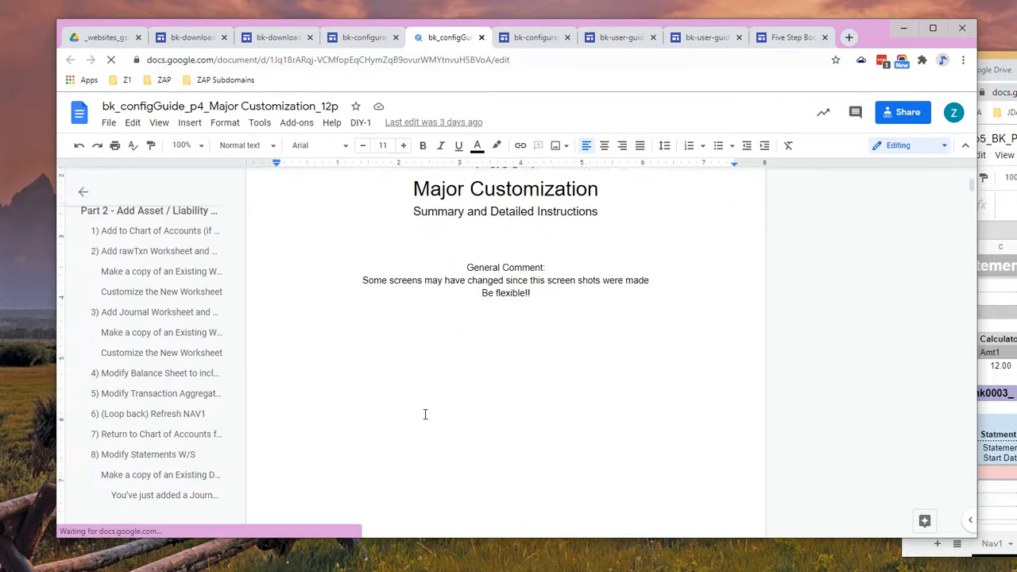
{"action": "scroll", "coordinate": [425, 414], "scroll_direction": "down", "scroll_amount": 10}
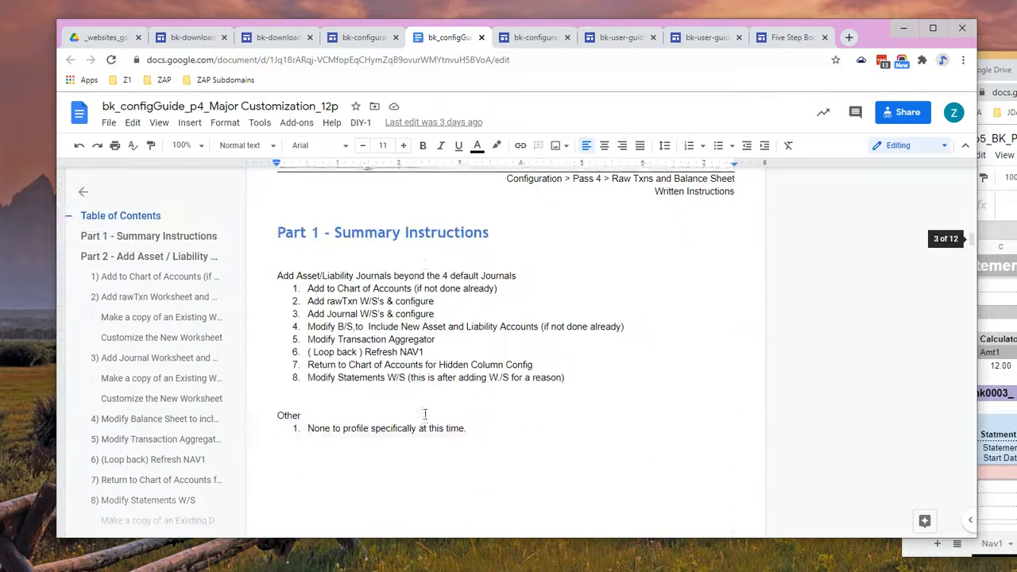
{"action": "scroll", "coordinate": [425, 414], "scroll_direction": "down", "scroll_amount": 10}
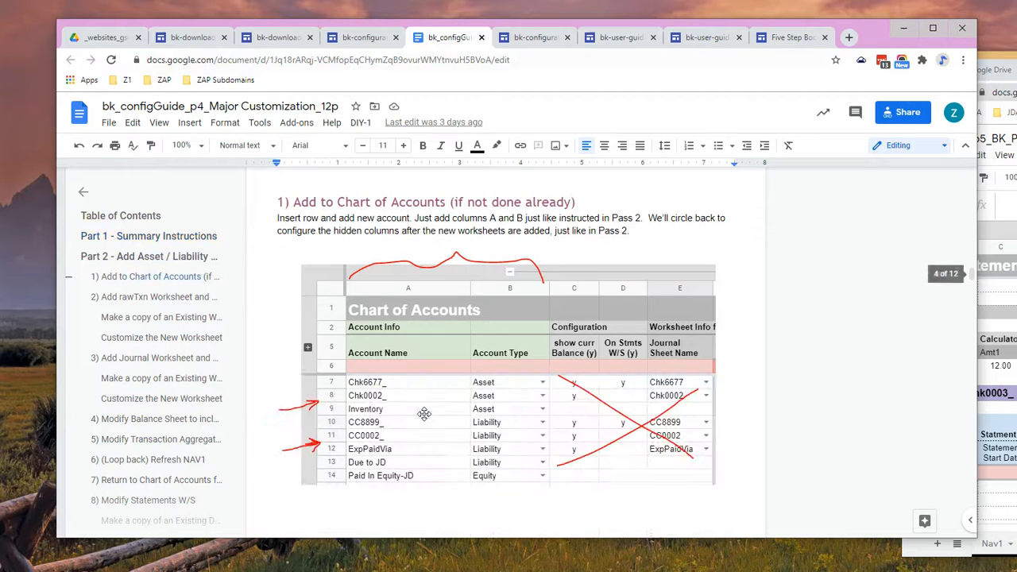
{"action": "scroll", "coordinate": [425, 414], "scroll_direction": "down", "scroll_amount": 7}
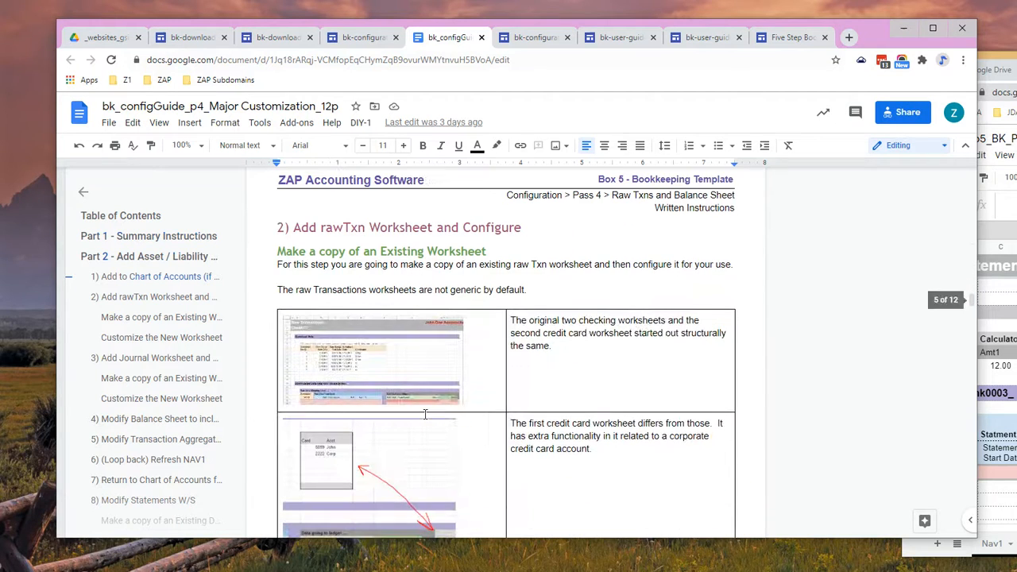
{"action": "scroll", "coordinate": [424, 412], "scroll_direction": "down", "scroll_amount": 3}
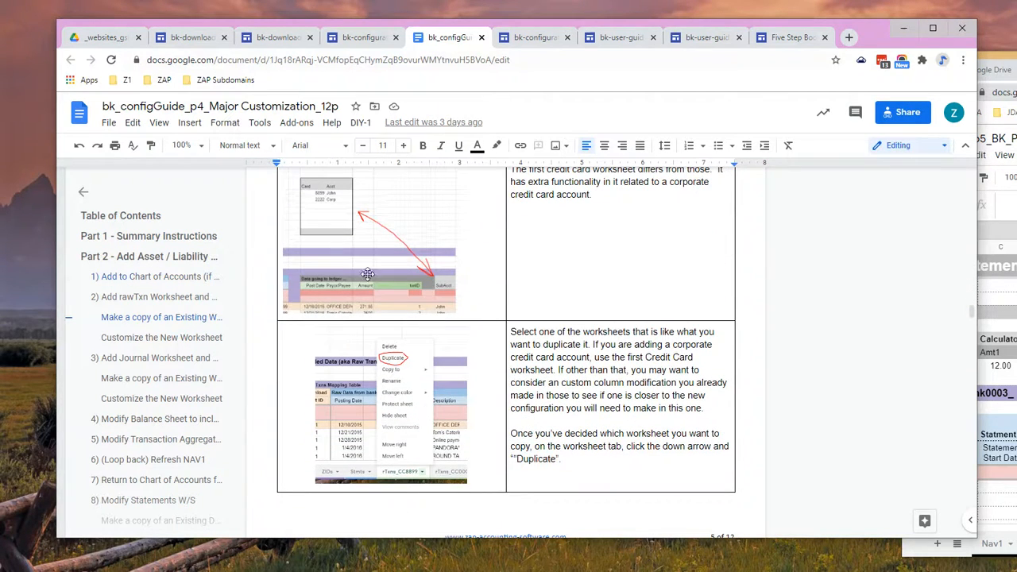
{"action": "scroll", "coordinate": [493, 376], "scroll_direction": "up", "scroll_amount": 1}
{"action": "scroll", "coordinate": [493, 376], "scroll_direction": "down", "scroll_amount": 4}
{"action": "scroll", "coordinate": [493, 376], "scroll_direction": "up", "scroll_amount": 2}
{"action": "left_click", "coordinate": [109, 122]}
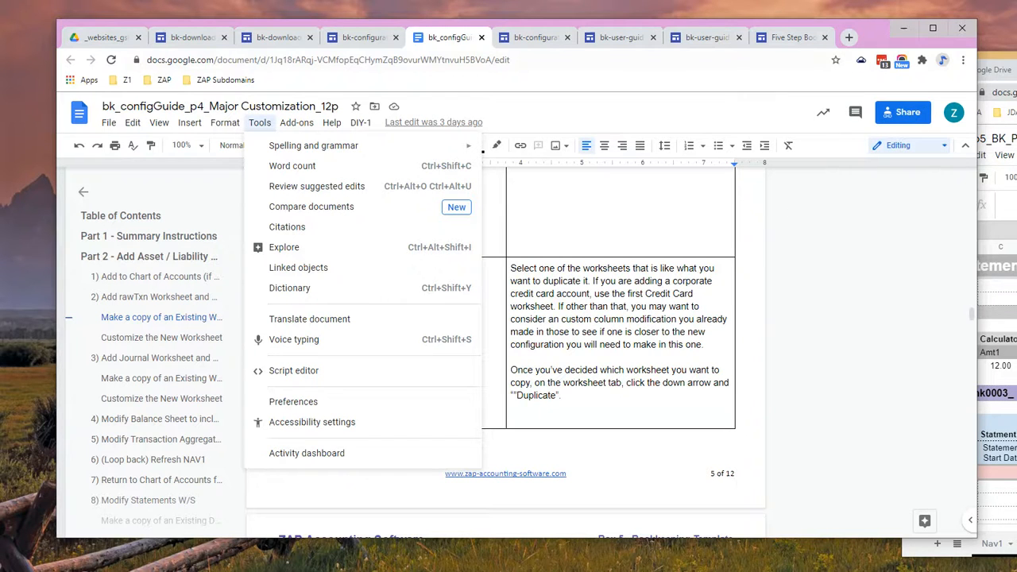
{"action": "mouse_move", "coordinate": [1016, 68]}
{"action": "left_mouse_down"}
{"action": "mouse_move", "coordinate": [719, 31]}
{"action": "mouse_move", "coordinate": [699, 52]}
{"action": "mouse_move", "coordinate": [1016, 76]}
{"action": "mouse_move", "coordinate": [960, 80]}
{"action": "mouse_move", "coordinate": [668, 37]}
{"action": "mouse_move", "coordinate": [1016, 48]}
{"action": "left_mouse_up"}
- Return to the configuration guide site and go back to the start of its Pass 4 - Major Customization page
{"action": "left_click", "coordinate": [363, 37]}
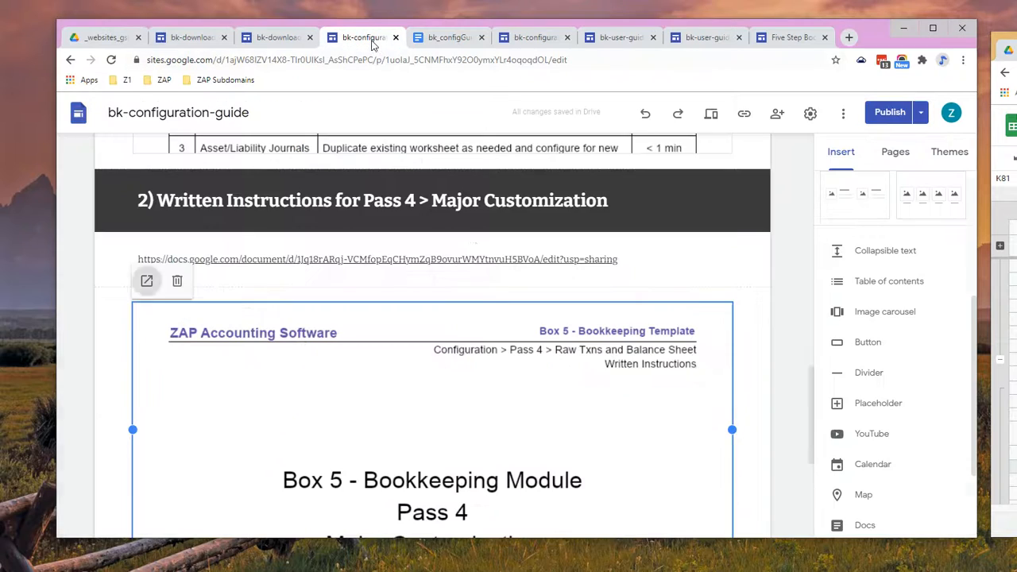
{"action": "scroll", "coordinate": [501, 298], "scroll_direction": "up", "scroll_amount": 15}
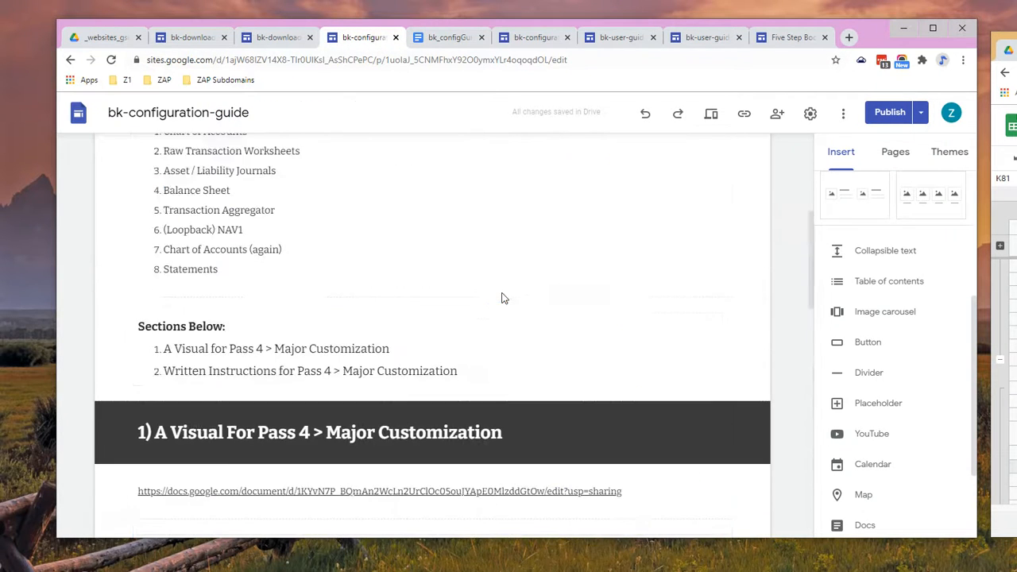
{"action": "mouse_move", "coordinate": [675, 159]}
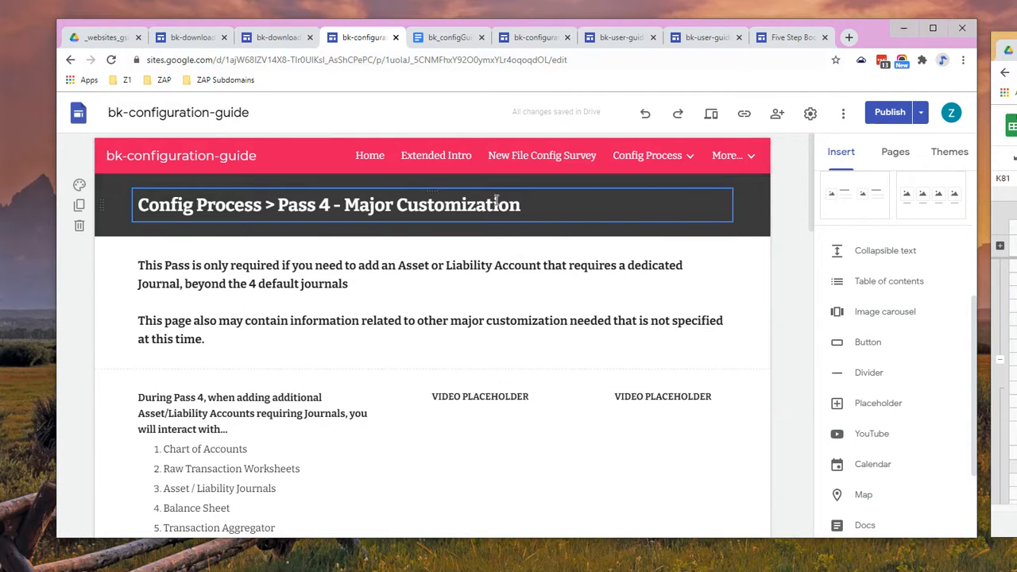
{"action": "left_click_drag", "start_coordinate": [812, 177], "coordinate": [823, 143]}
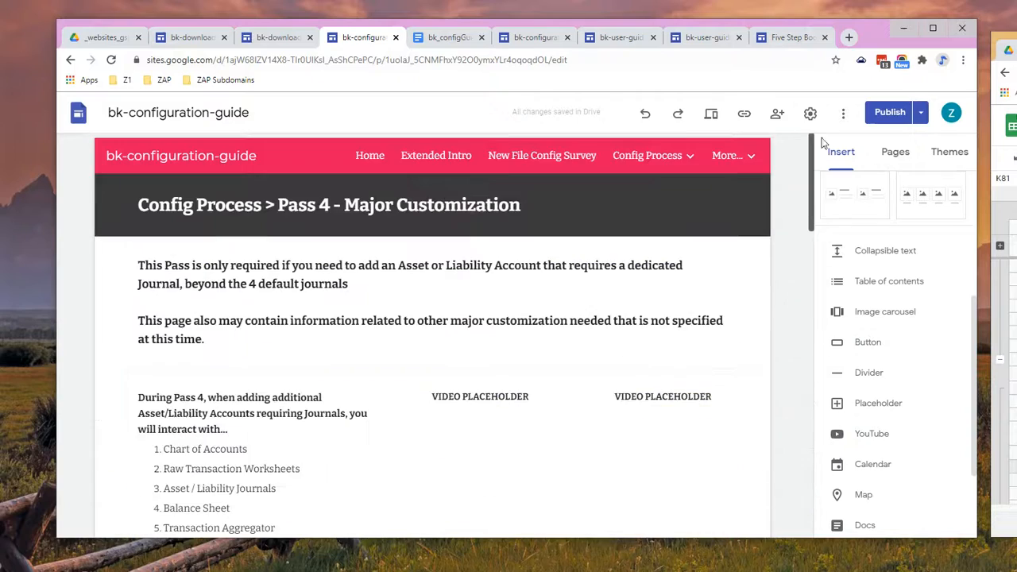
- Open the configuration guide's Home page and read through to the text of its Your Next Steps section
{"action": "left_click", "coordinate": [366, 159]}
{"action": "scroll", "coordinate": [482, 283], "scroll_direction": "down", "scroll_amount": 10}
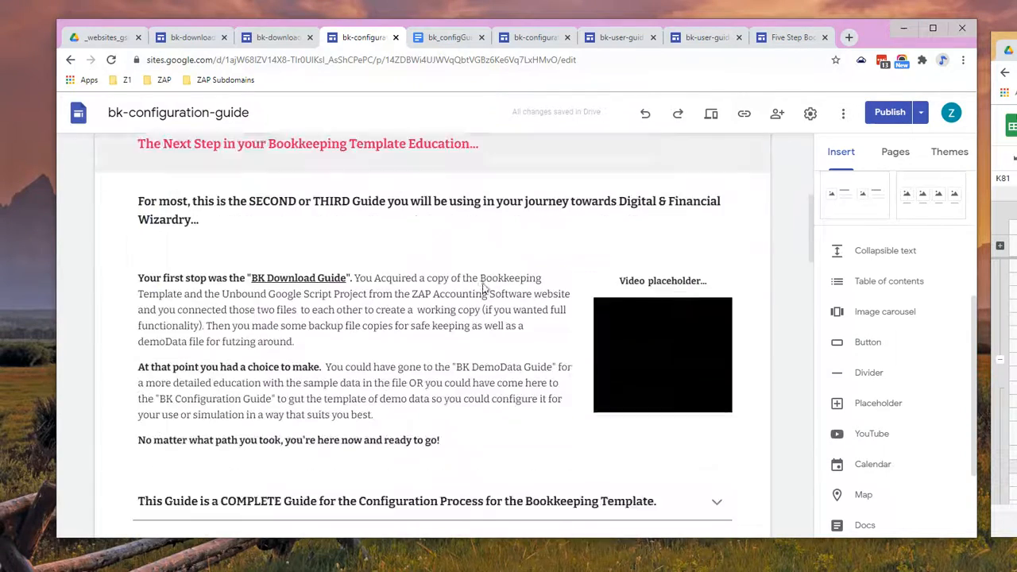
{"action": "scroll", "coordinate": [482, 280], "scroll_direction": "down", "scroll_amount": 14}
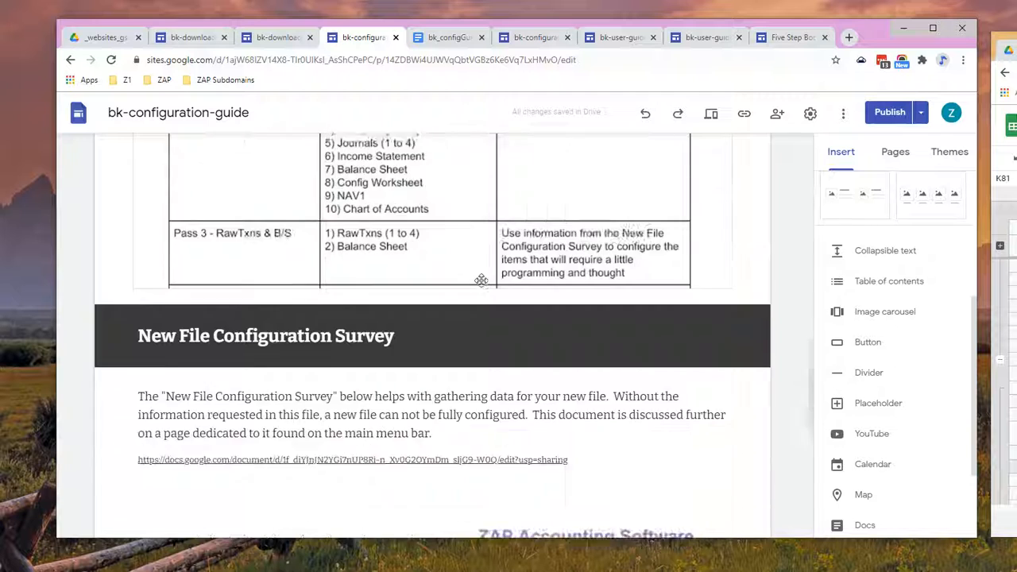
{"action": "scroll", "coordinate": [481, 281], "scroll_direction": "down", "scroll_amount": 3}
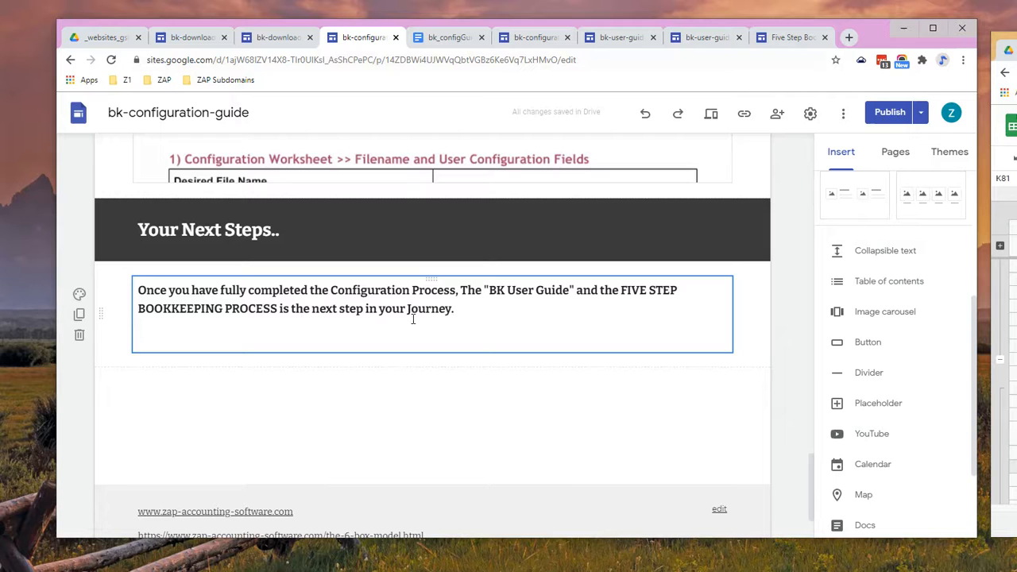
{"action": "left_click", "coordinate": [497, 310]}
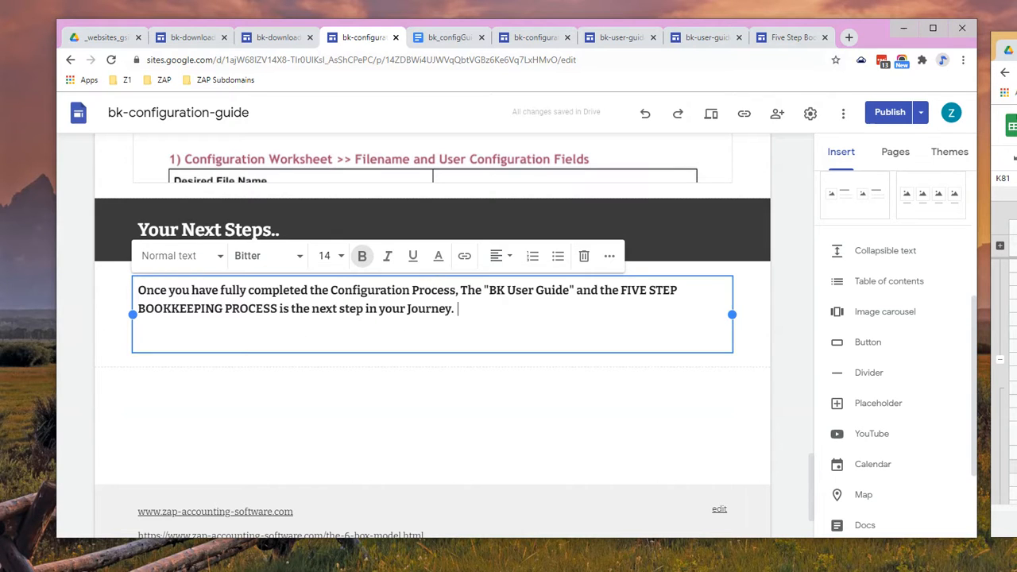